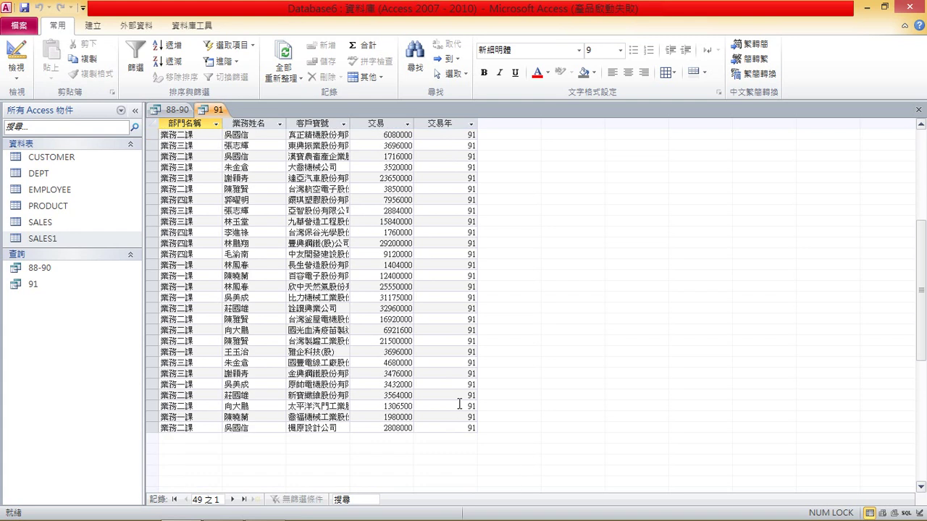
Duplicate the 91 query and name the copy 92.
scroll(456, 391, "up", 5)
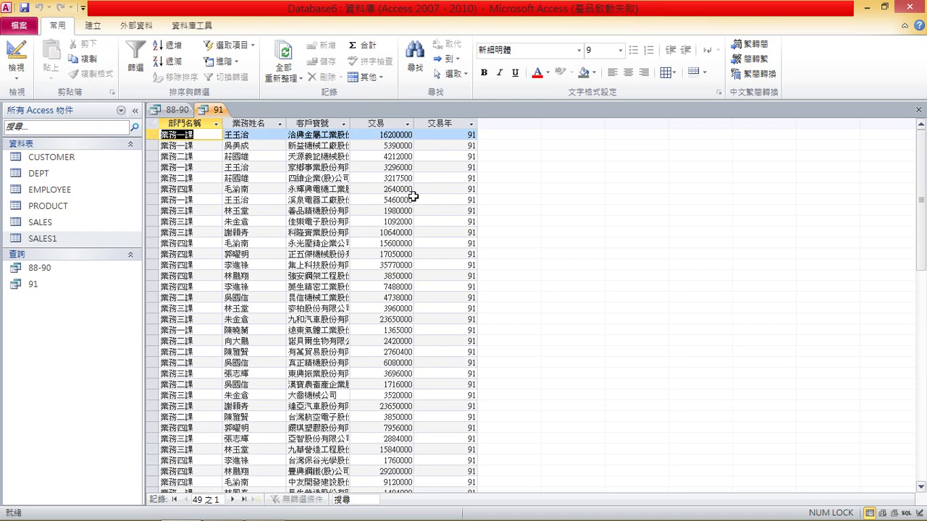
left_click(45, 285)
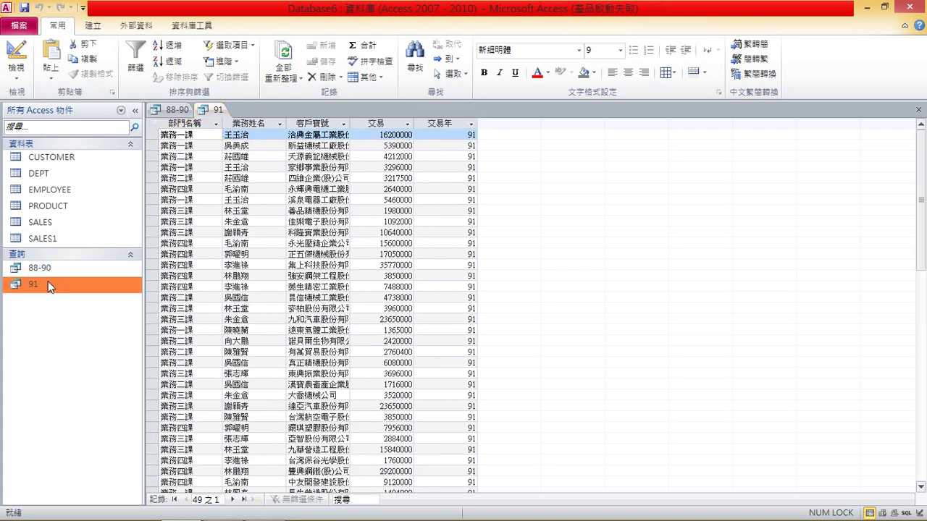
right_click(80, 296)
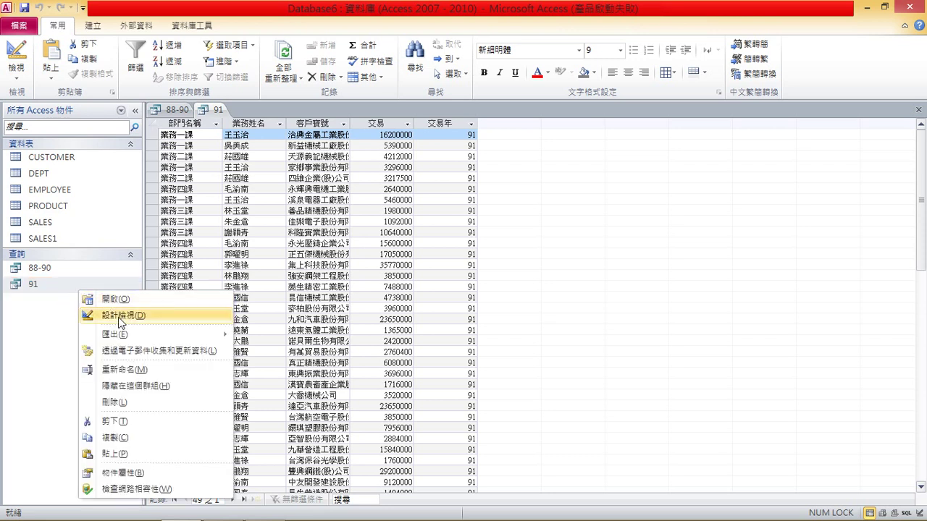
left_click(118, 438)
right_click(97, 292)
left_click(137, 454)
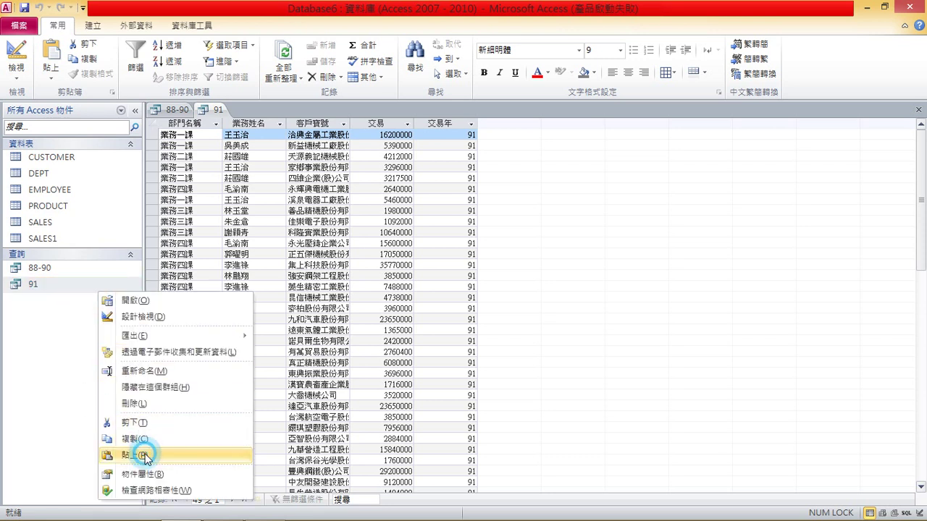
type("92")
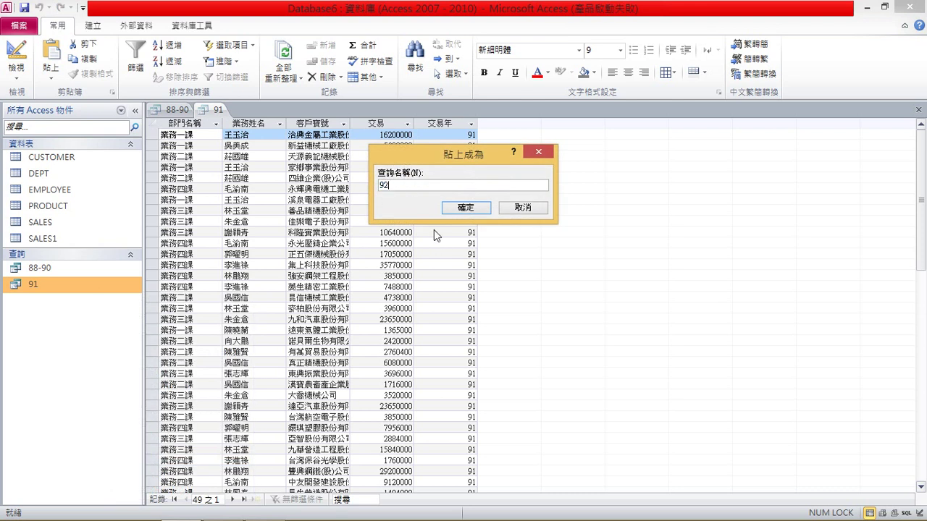
left_click(461, 206)
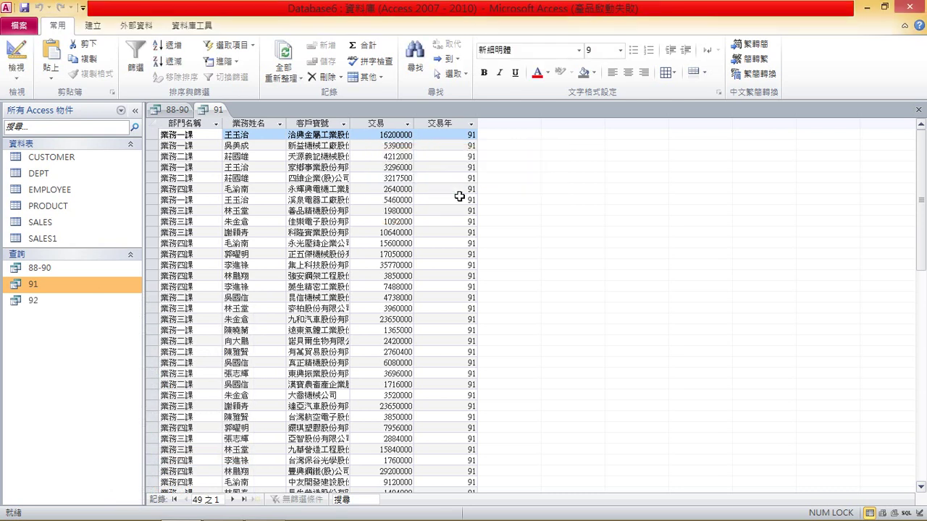
In the design of query 92, make 交易 use [數量_92年], set 交易年 to 92, and run the query.
right_click(90, 301)
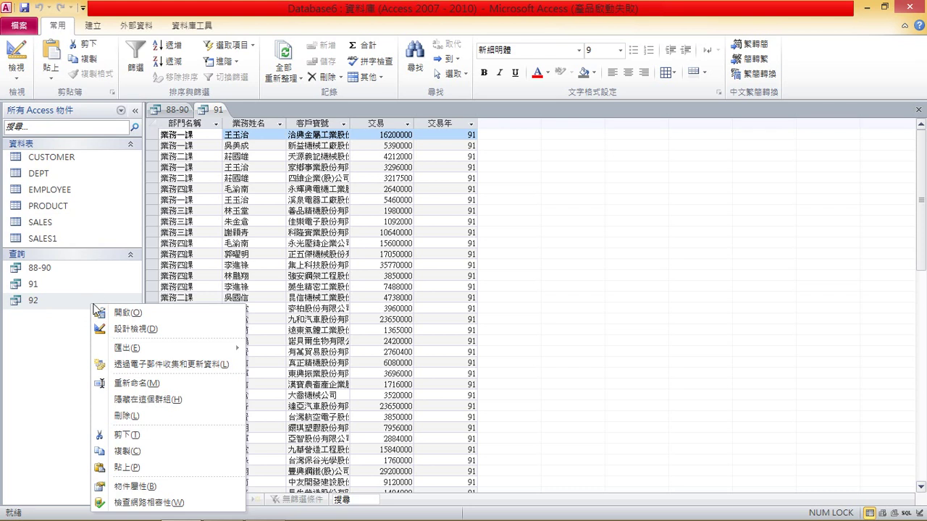
left_click(139, 329)
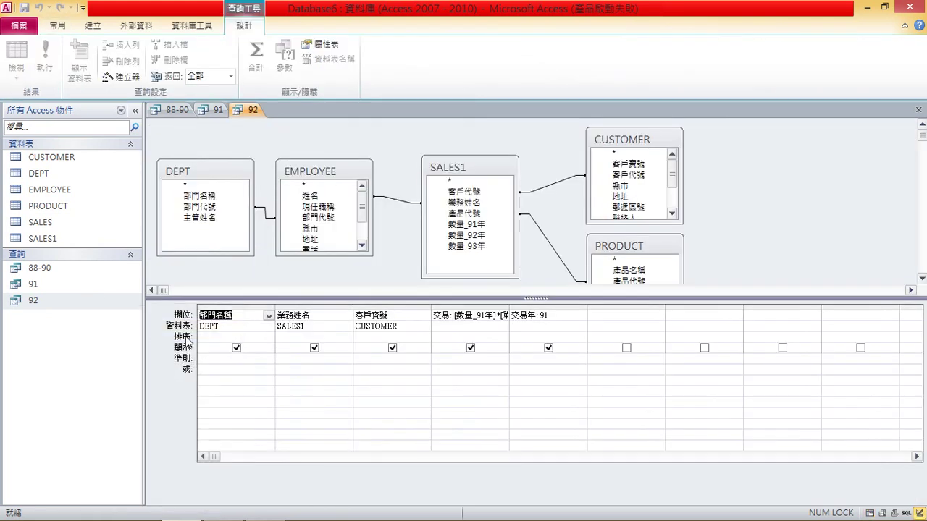
left_click(482, 316)
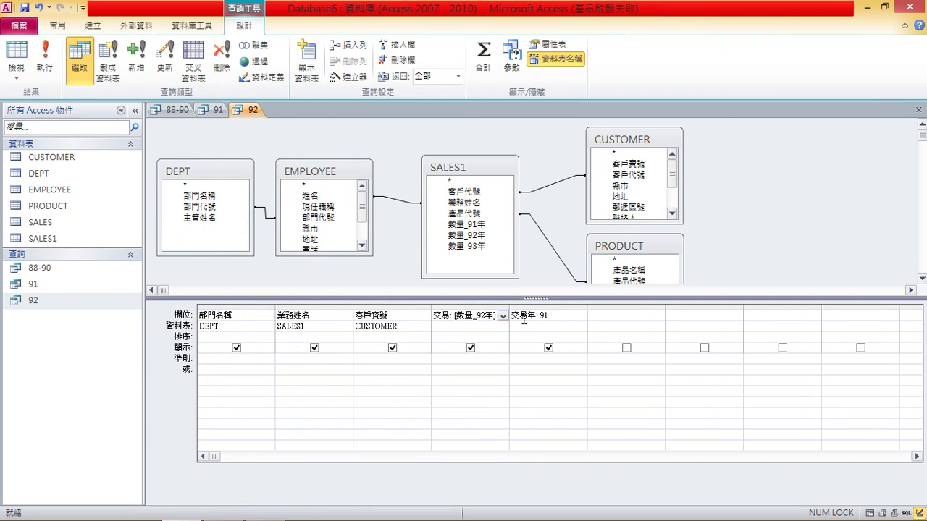
left_click(570, 307)
left_click(563, 315)
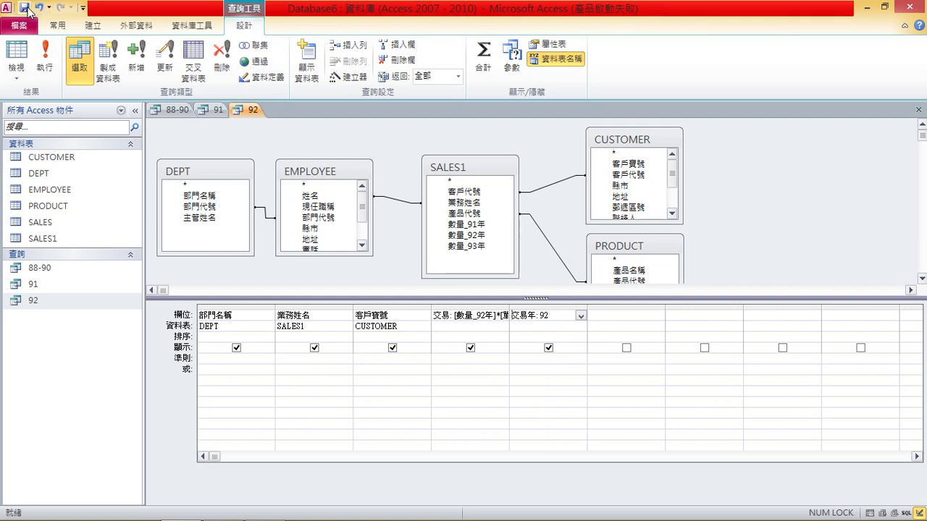
left_click(45, 58)
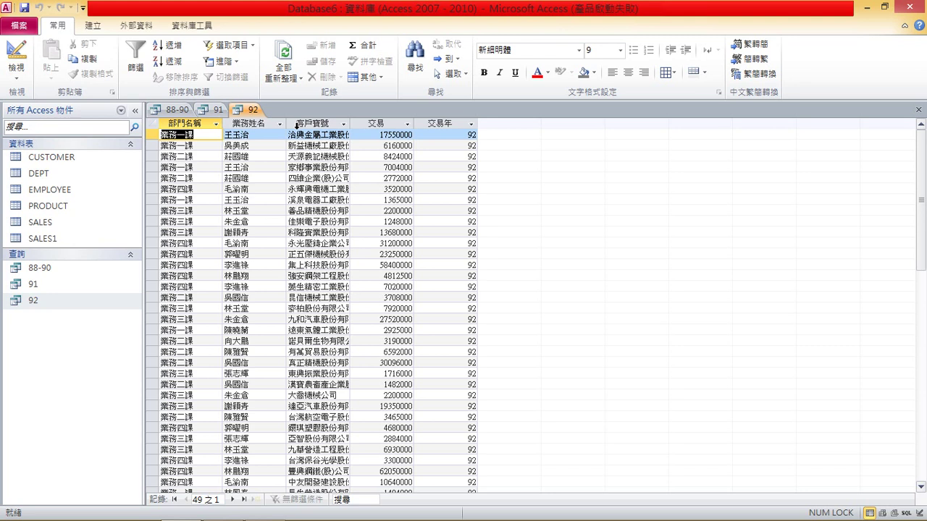
Copy all records of query 92 and paste them at cell A1 of the blank Excel workbook, matching destination formatting.
left_click(152, 124)
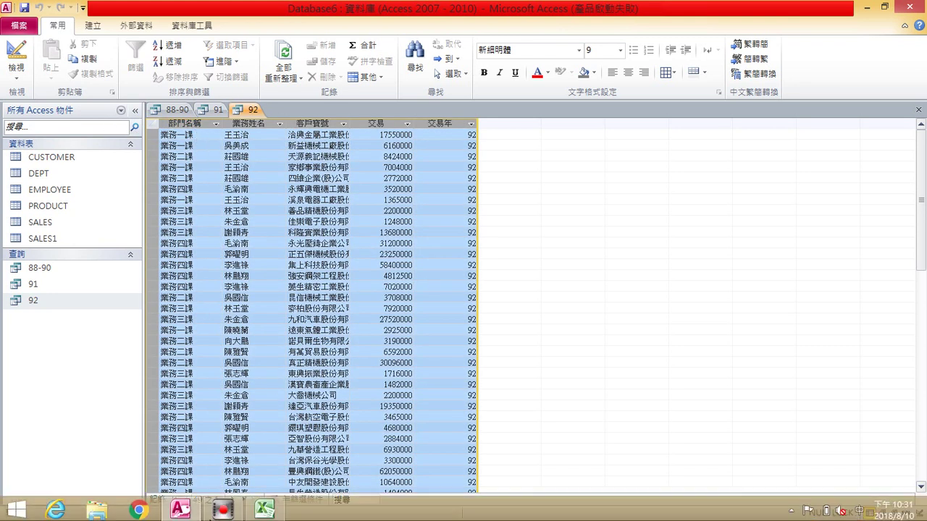
left_click(266, 509)
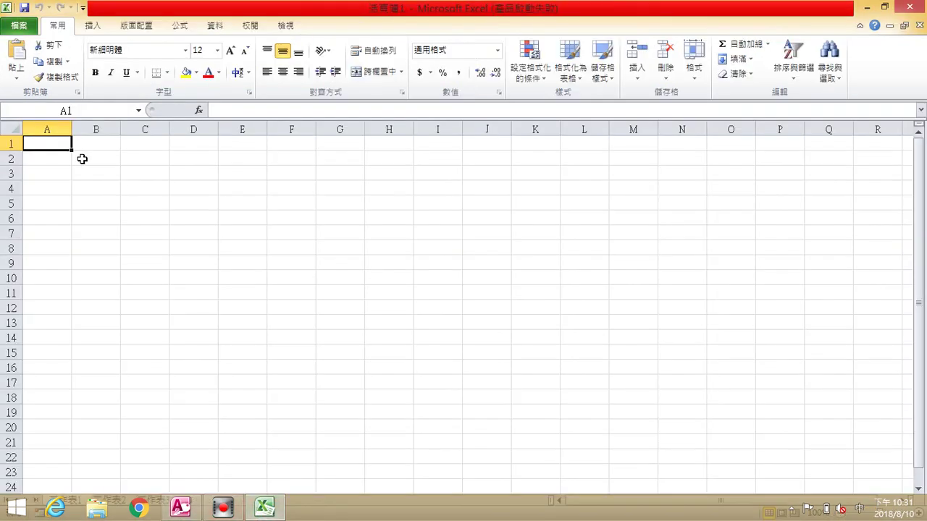
right_click(40, 142)
left_click(91, 201)
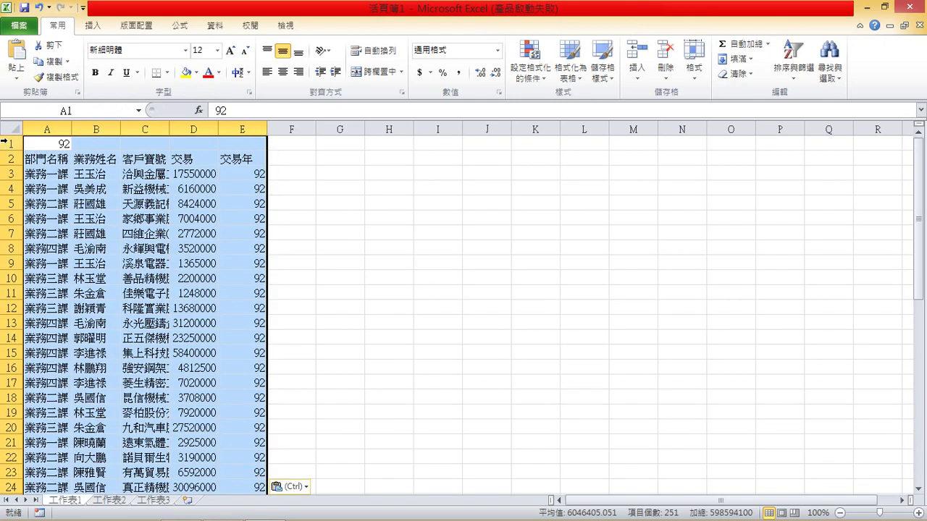
Delete row 1 containing the pasted query name, so the field headers start the sheet.
left_click(10, 143)
right_click(10, 144)
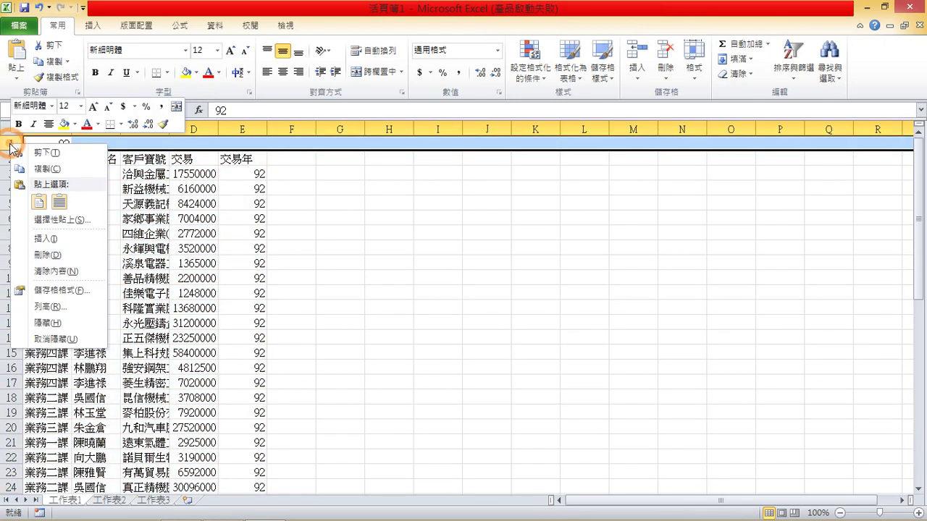
left_click(52, 255)
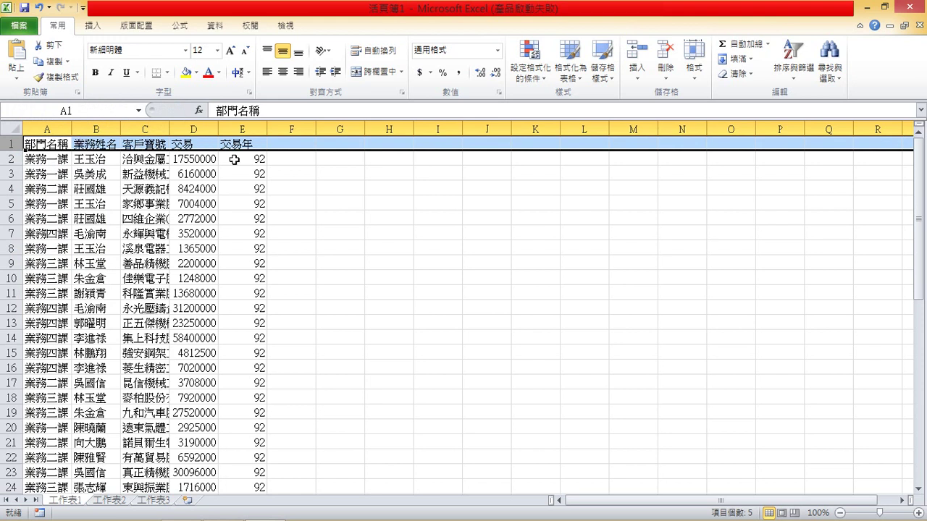
Copy all records of query 91 from Access and paste them in Excel at A51, below the 92 data, matching destination formatting.
scroll(239, 248, "down", 7)
scroll(240, 247, "down", 7)
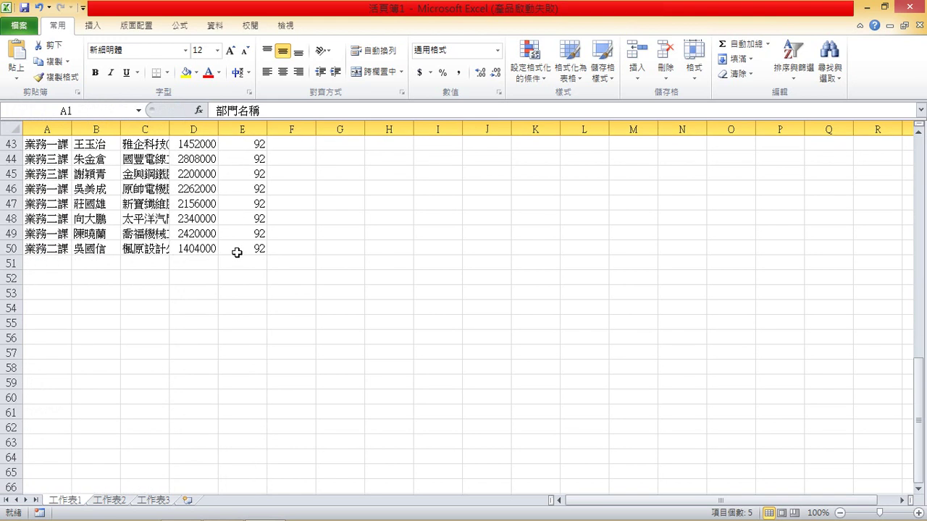
left_click(66, 266)
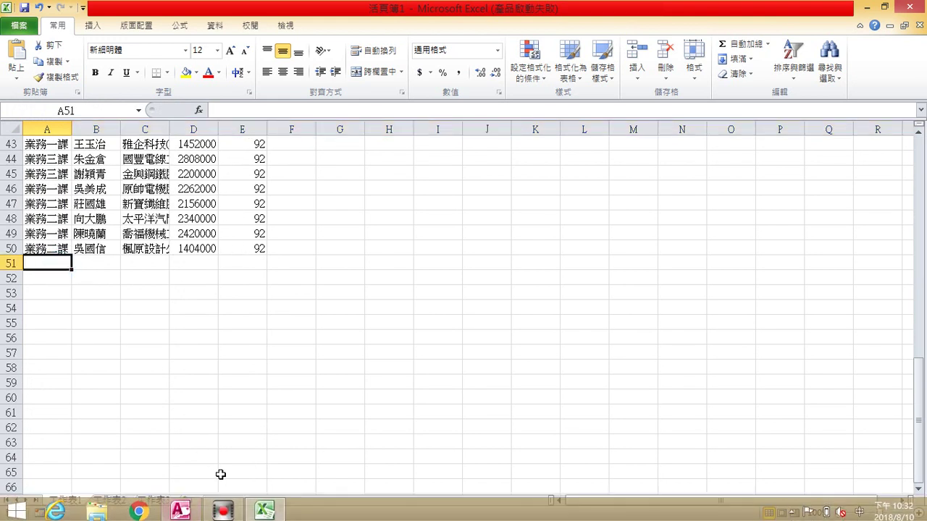
left_click(181, 507)
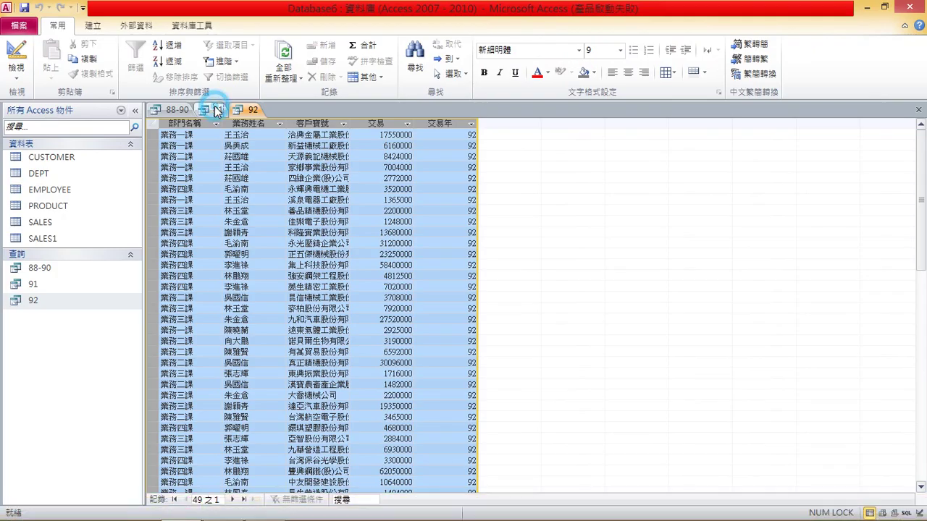
left_click(215, 109)
left_click(155, 125)
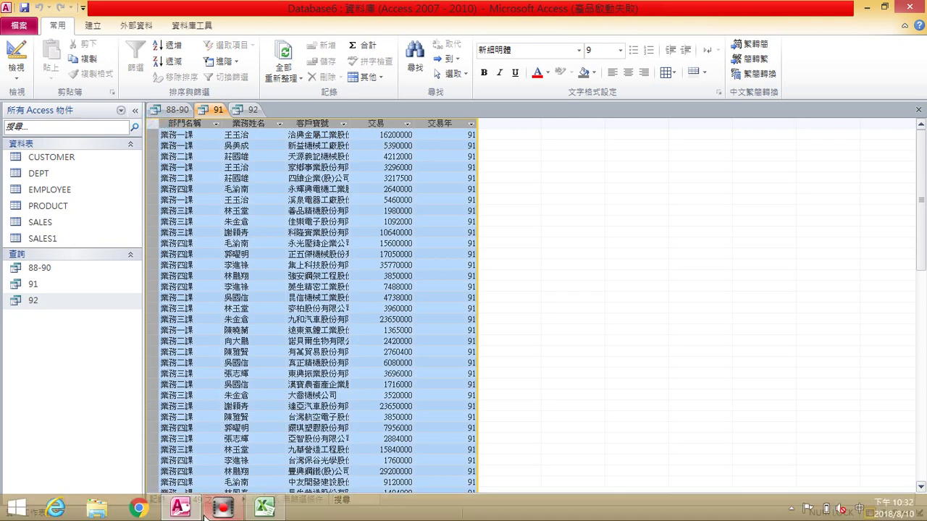
left_click(265, 511)
right_click(71, 266)
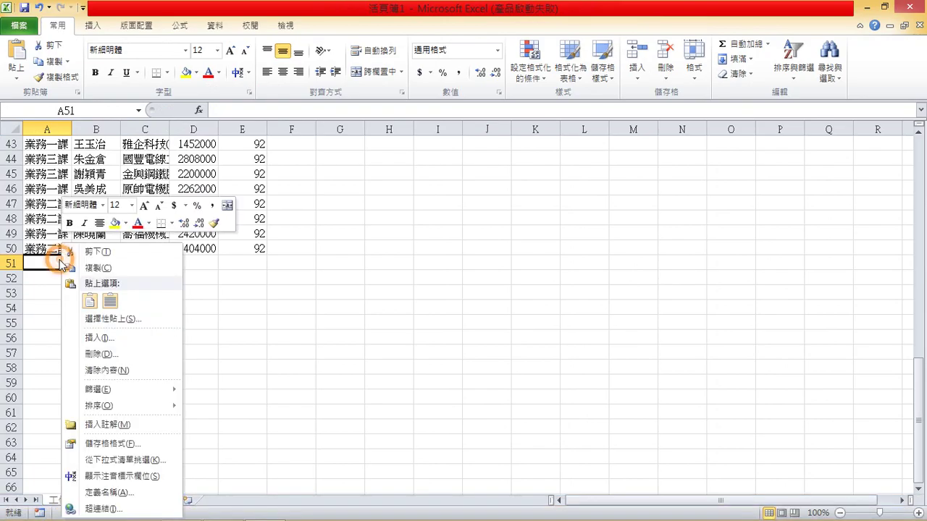
left_click(108, 301)
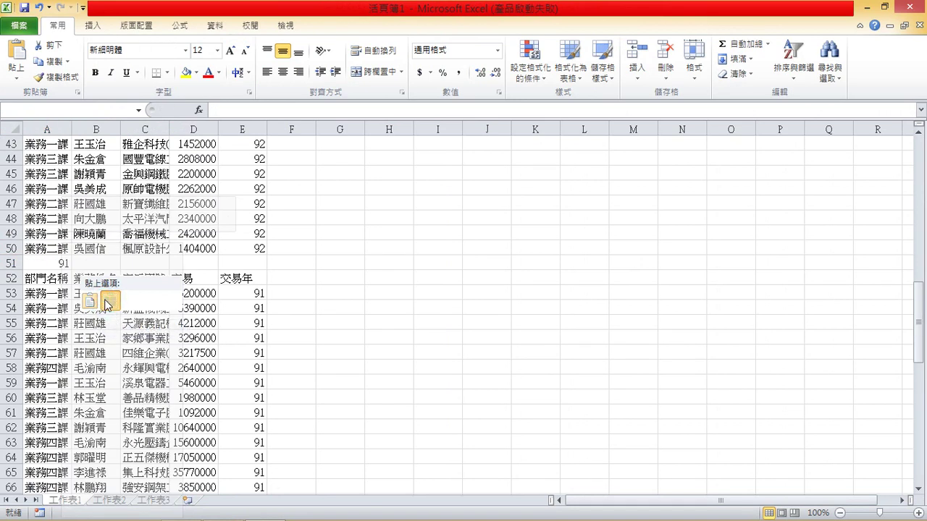
left_click(109, 301)
Delete rows 51 and 52 with the pasted query name and repeated field headers.
left_click_drag(8, 262, 9, 278)
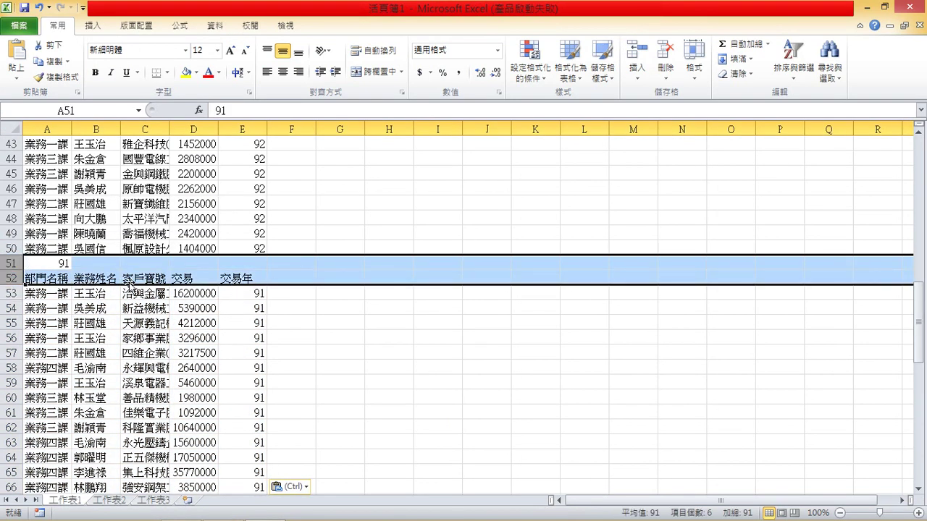
right_click(16, 270)
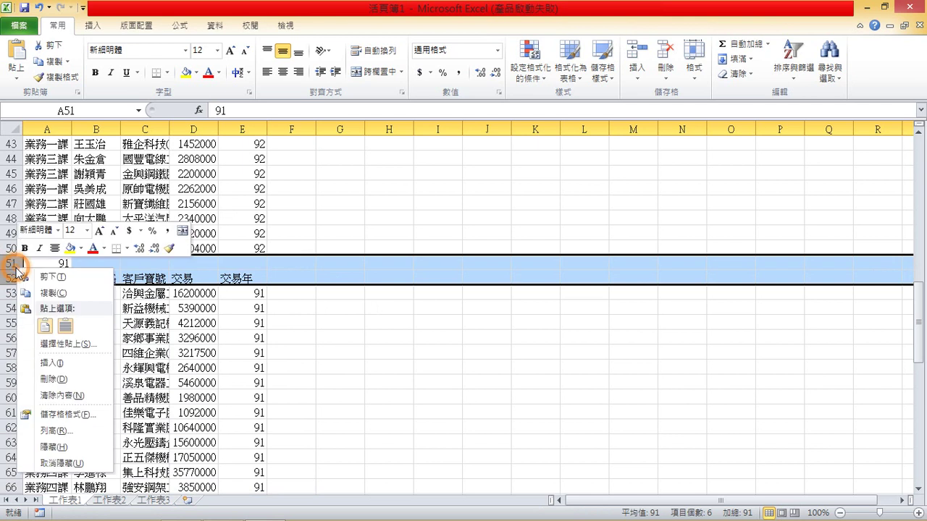
left_click(69, 379)
Copy all records of the 88-90 query from Access and paste them in Excel at A100, matching destination formatting.
scroll(190, 353, "down", 2)
scroll(189, 353, "down", 14)
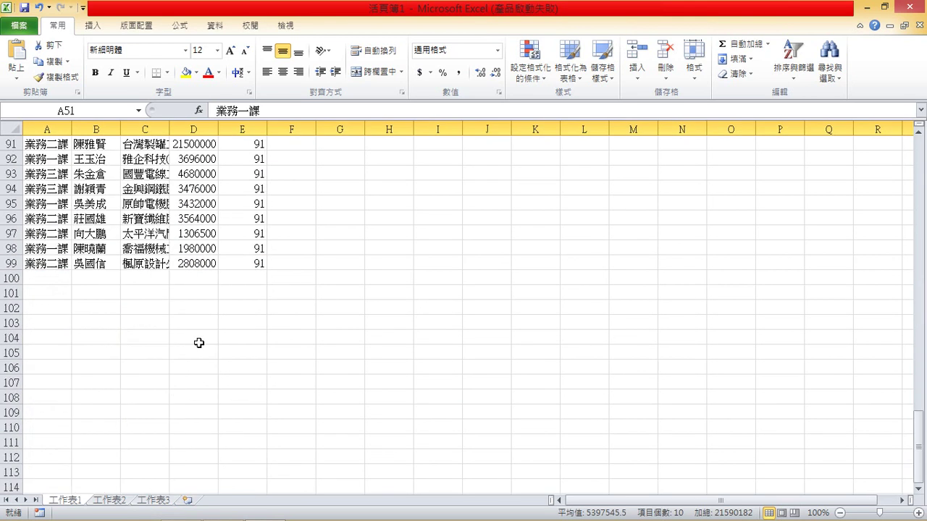
left_click(37, 276)
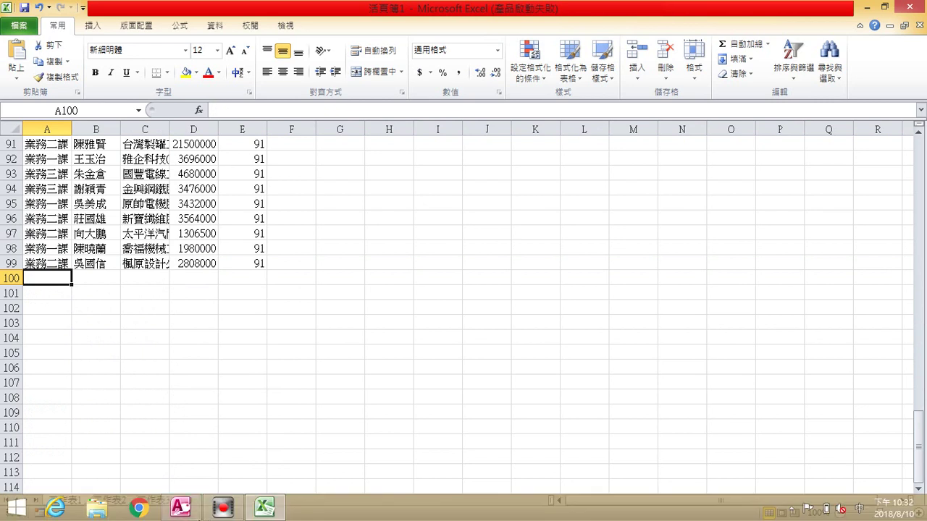
left_click(182, 506)
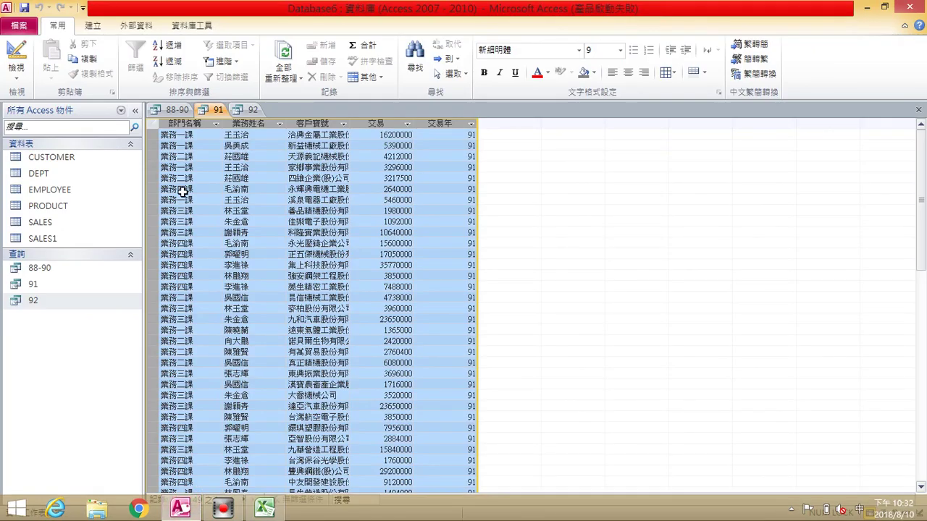
left_click(179, 110)
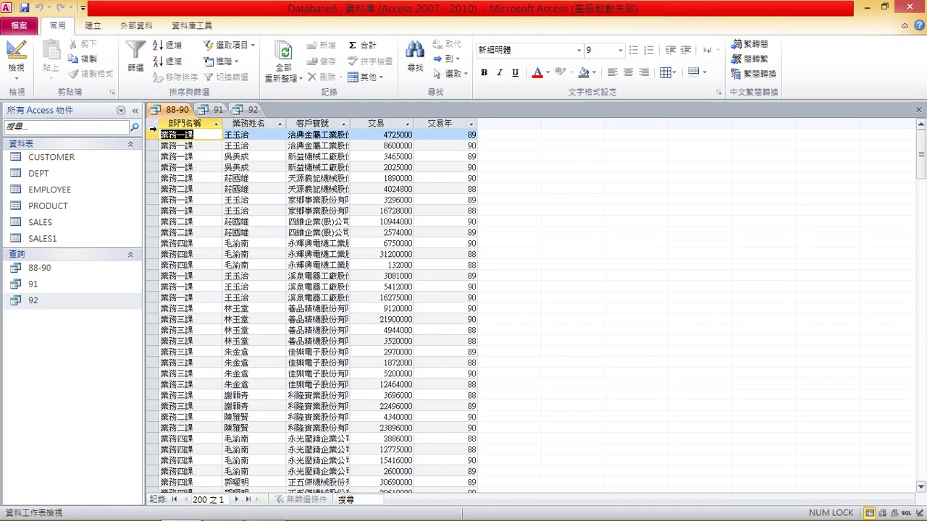
left_click(152, 123)
mouse_move(317, 512)
left_click(276, 512)
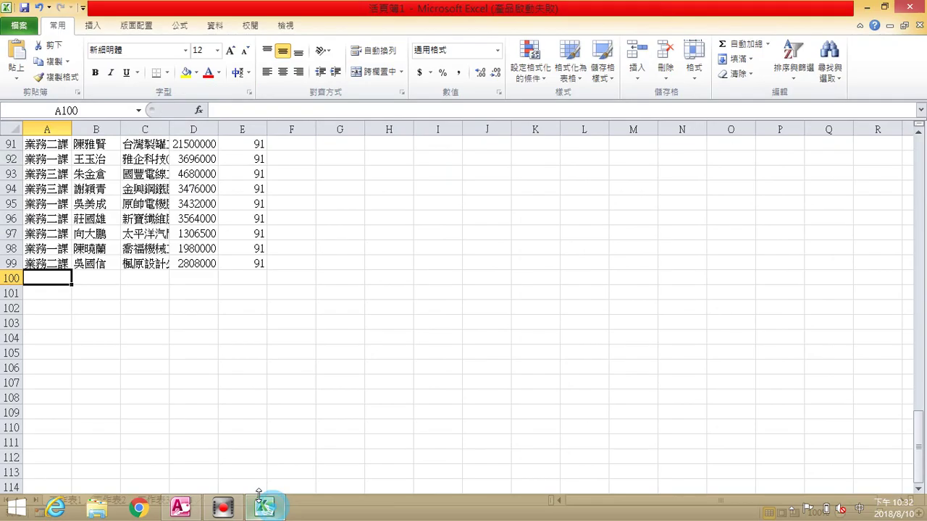
right_click(56, 274)
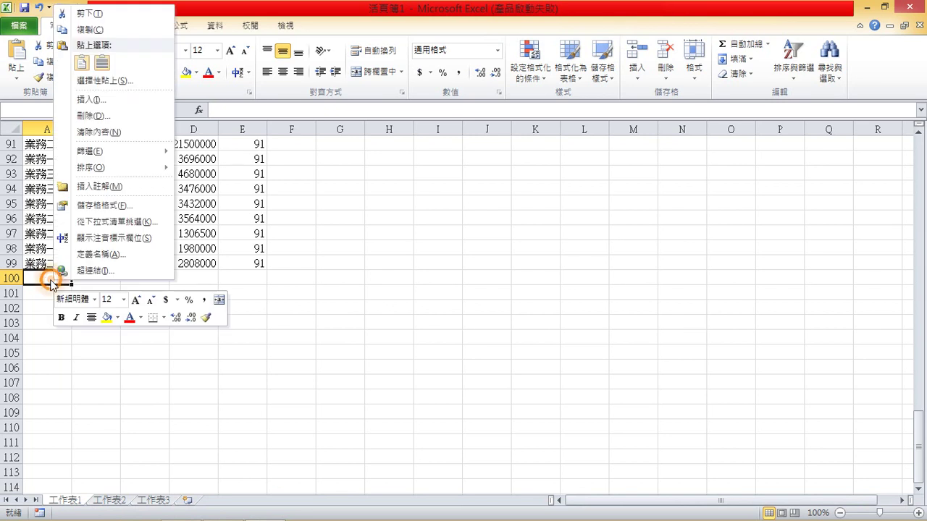
left_click(102, 63)
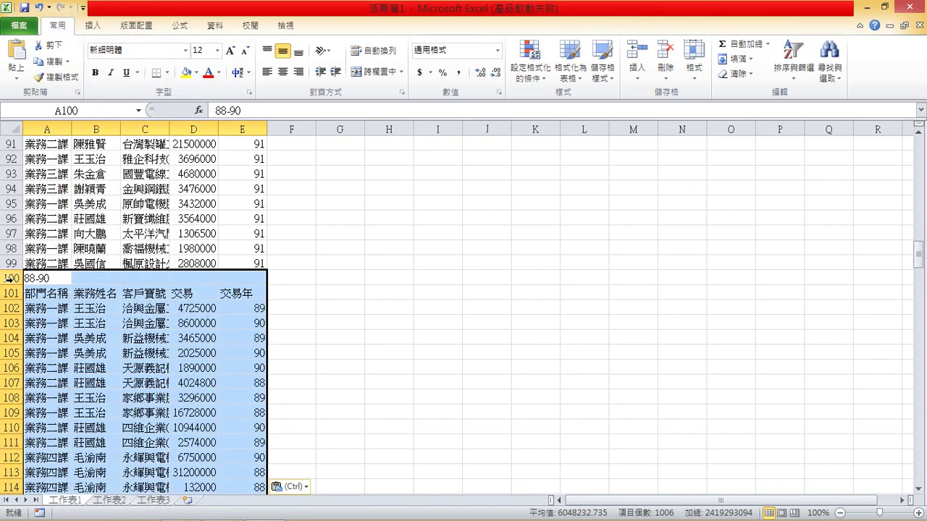
Delete rows 100 and 101 holding the 88-90 query name and duplicate field headers.
left_click_drag(9, 278, 10, 292)
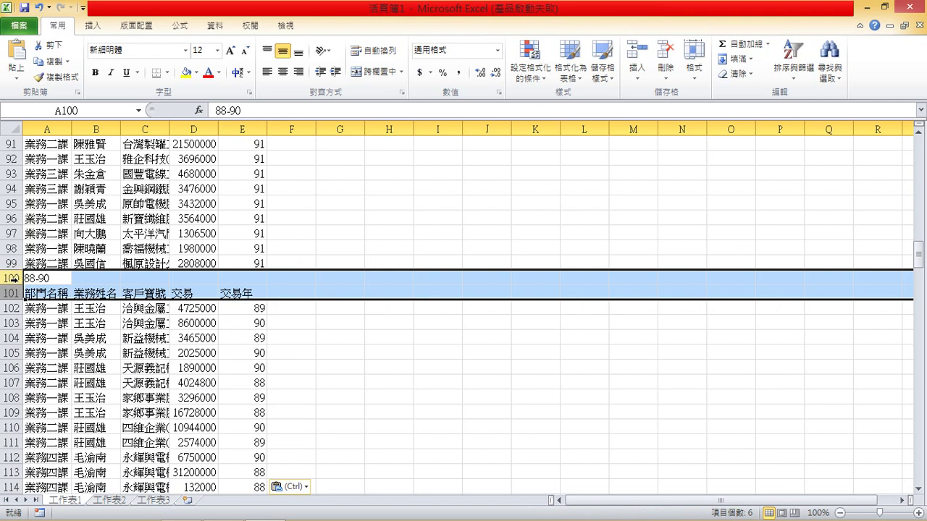
right_click(17, 282)
left_click(65, 391)
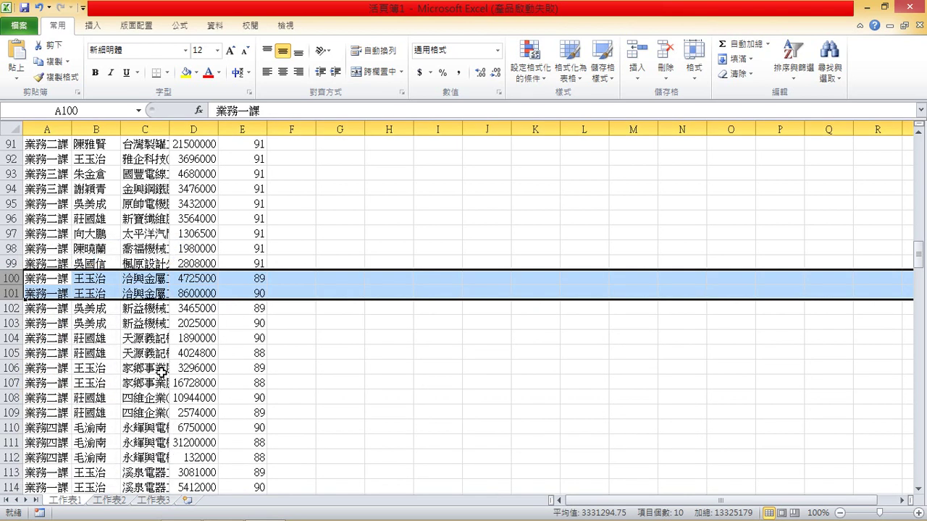
Select the whole worksheet and autofit all column widths to their contents.
left_click(178, 246)
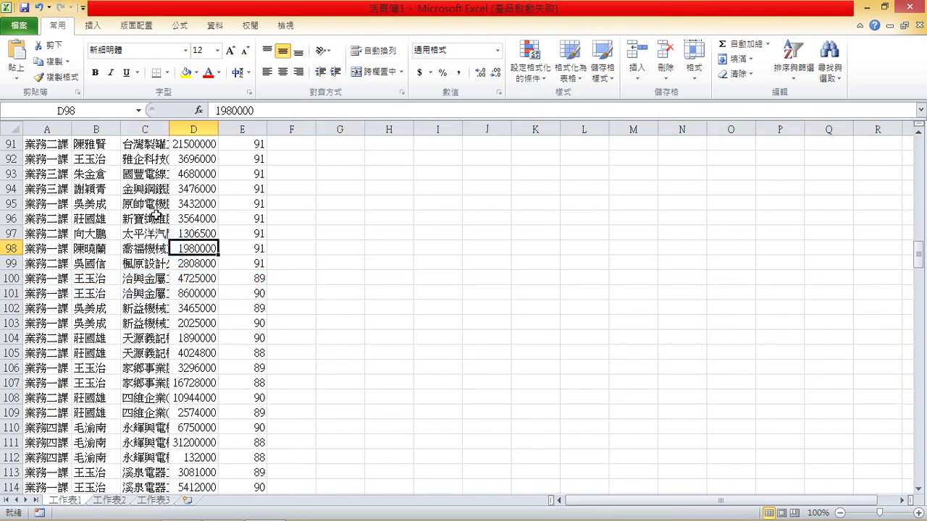
left_click(11, 129)
double_click(70, 129)
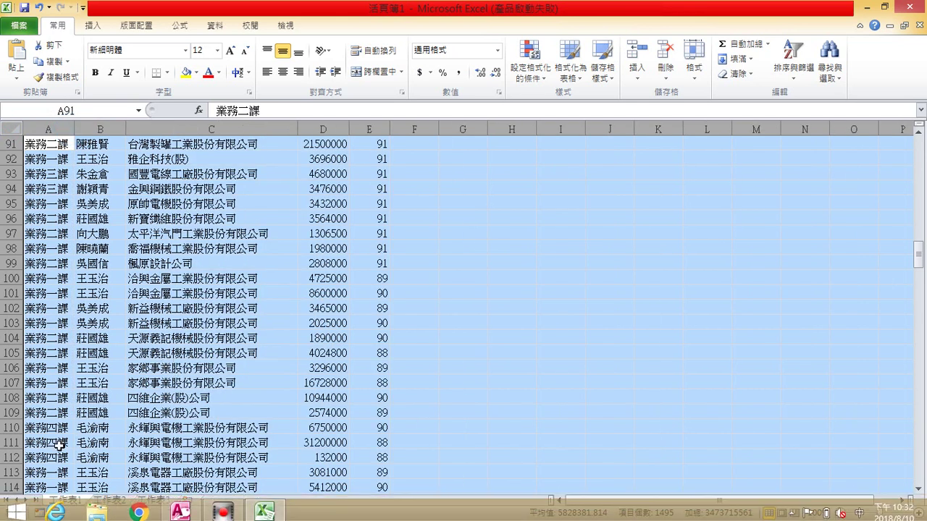
Rename the worksheet holding the combined query records as all.
double_click(65, 499)
type("ㄇㄠ")
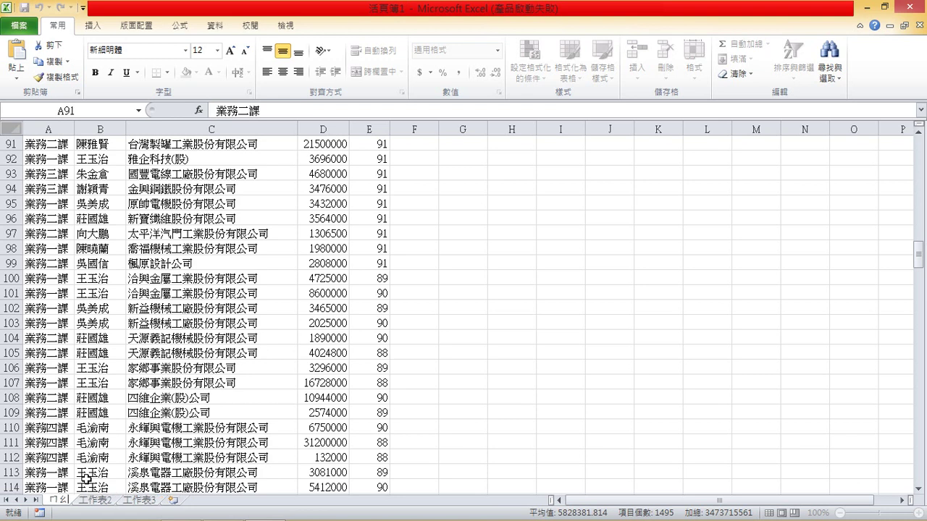
key("shift")
type("ll")
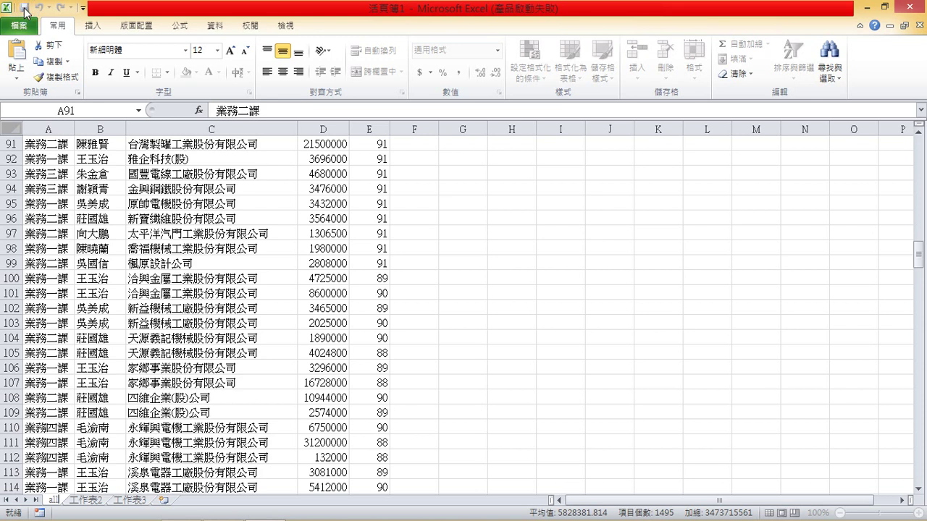
left_click(94, 159)
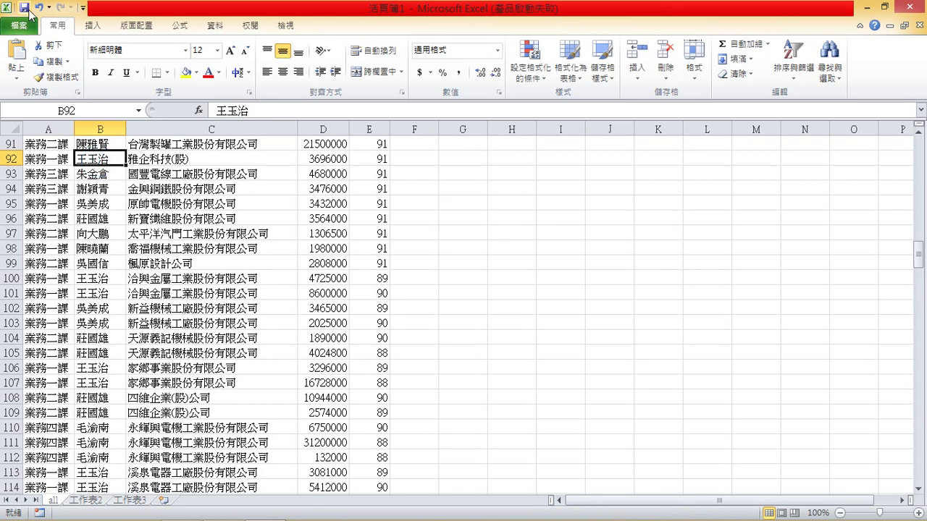
Save the workbook to the desktop under the file name 6-1.
left_click(27, 10)
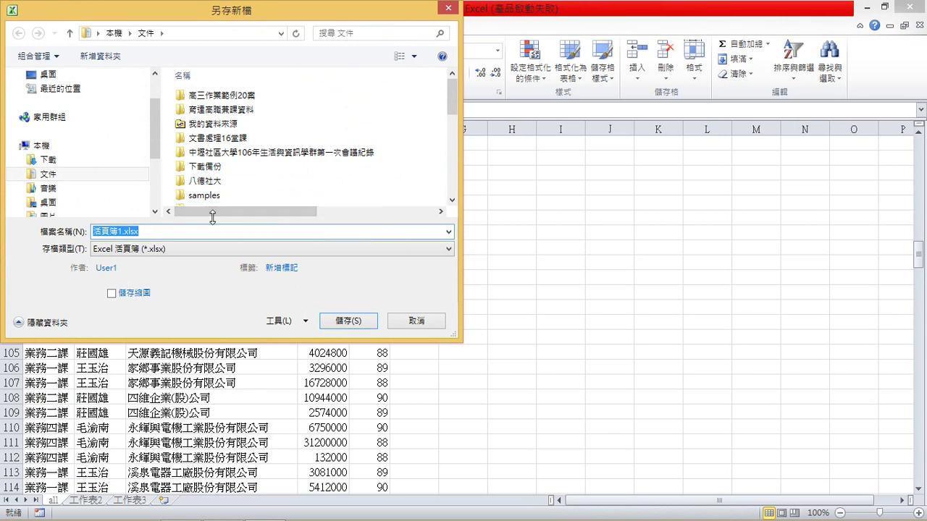
type("6-1")
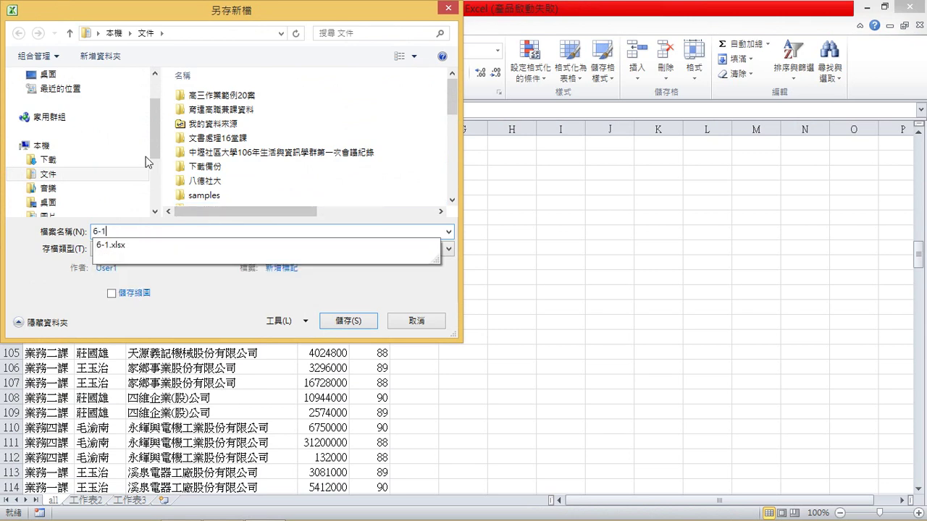
left_click(48, 202)
left_click(353, 321)
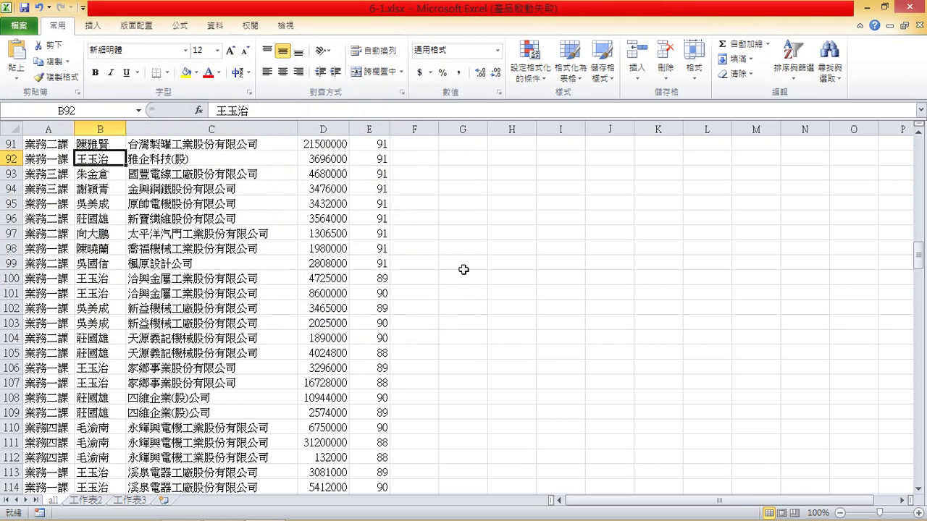
Create a pivot table on a new worksheet from range A1:E299 of the all sheet.
left_click_drag(920, 258, 920, 144)
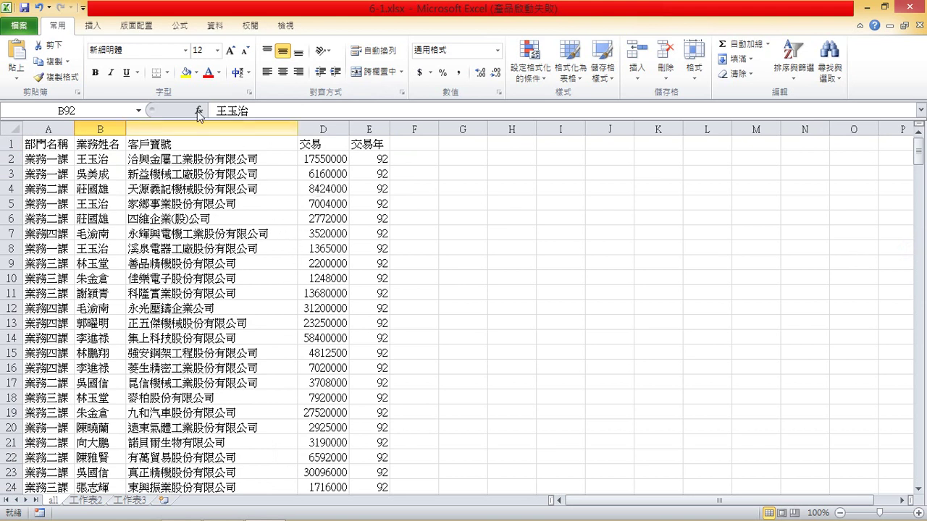
left_click(39, 146)
scroll(861, 332, "down", 9)
left_click_drag(918, 185, 918, 469)
scroll(627, 448, "down", 6)
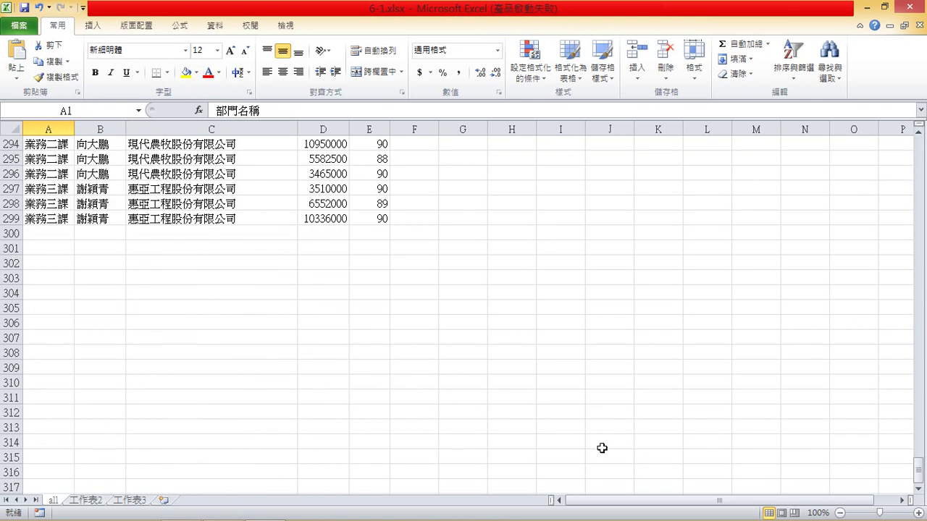
left_click(377, 218, "shift")
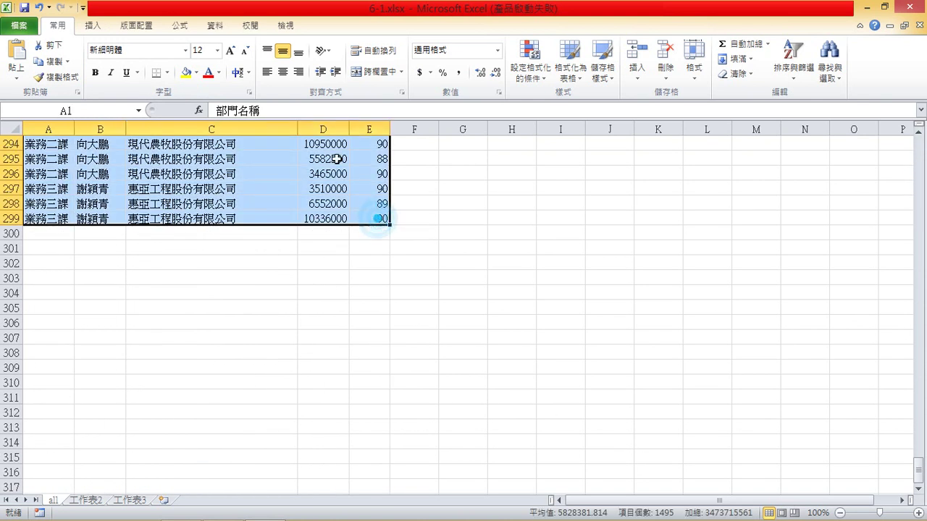
left_click(87, 30)
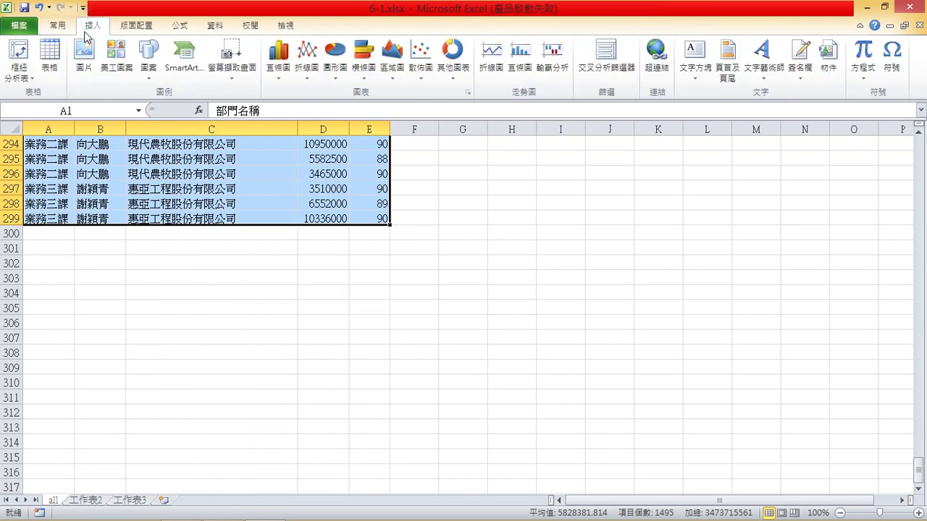
left_click(18, 52)
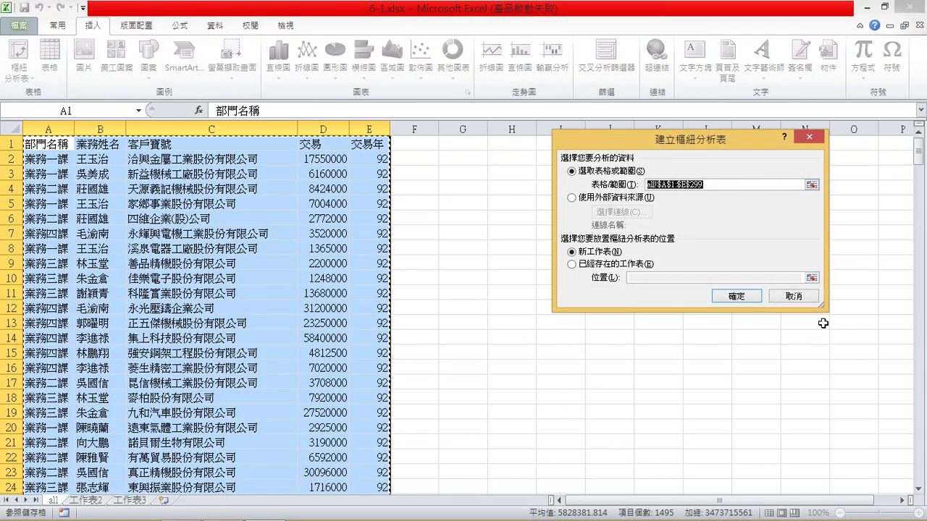
left_click(736, 296)
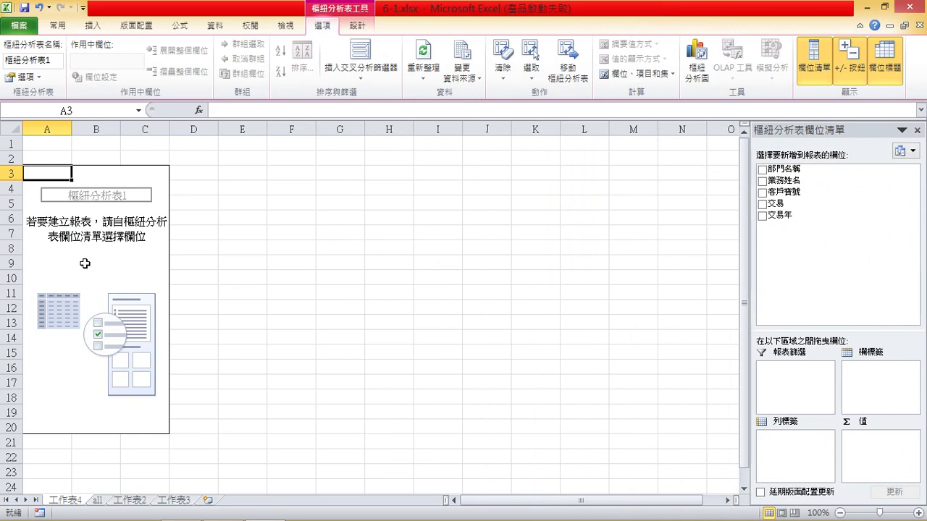
Switch the empty pivot table to the classic layout through its PivotTable options.
right_click(107, 261)
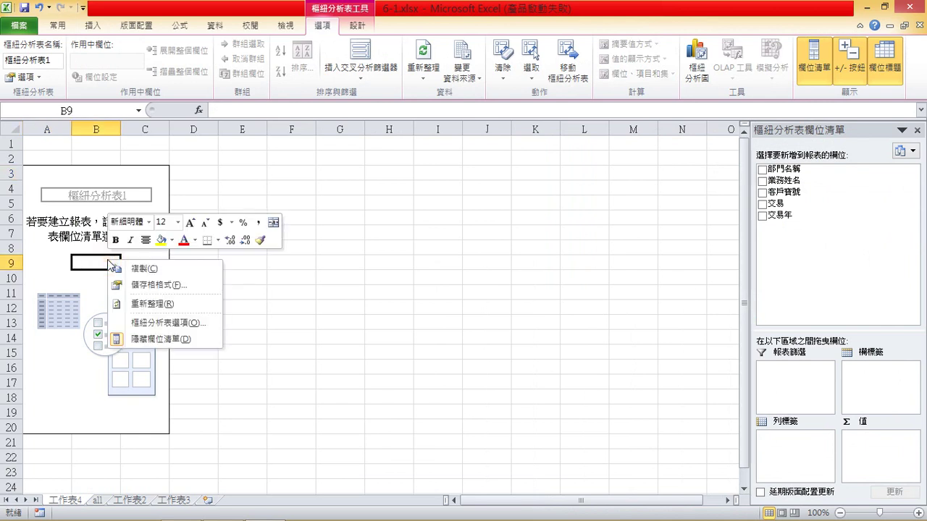
left_click(170, 323)
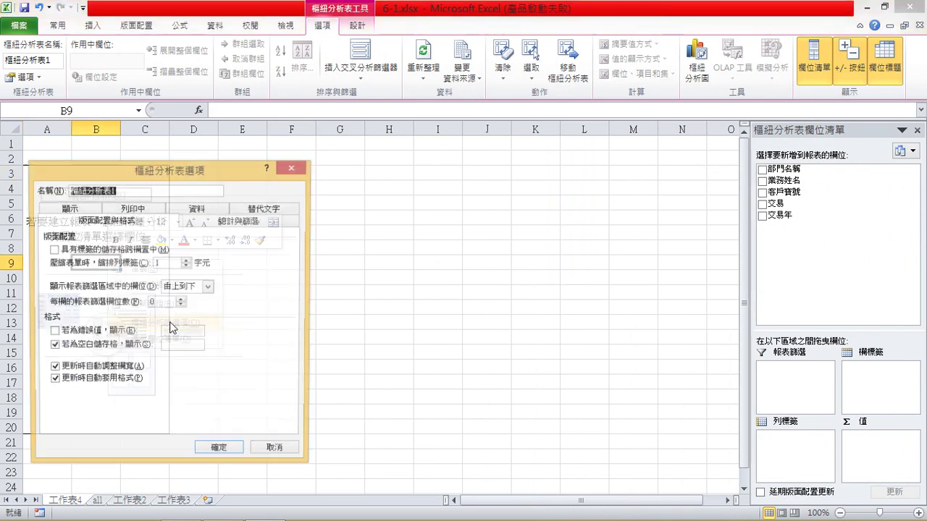
left_click(90, 210)
left_click(52, 316)
left_click(221, 450)
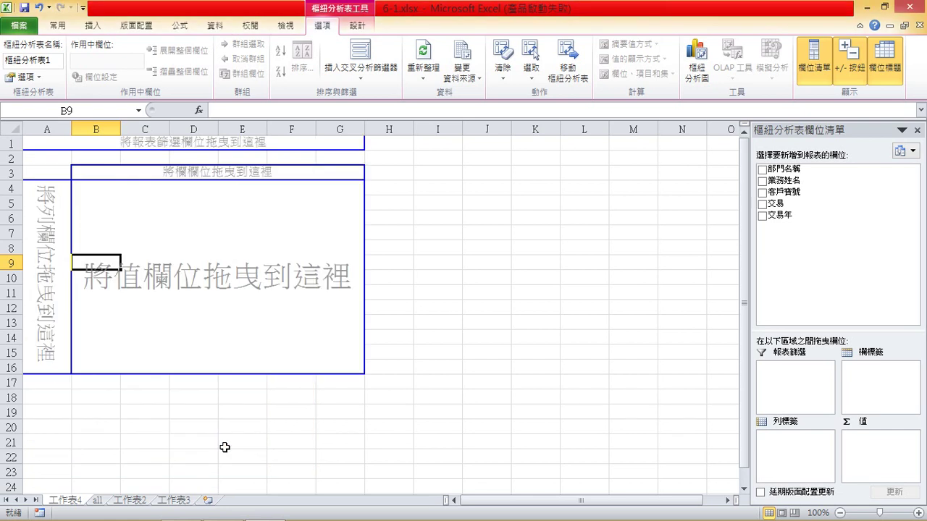
Lay out the pivot table with 業務姓名 and 客戶寶號 as rows, 交易年 as columns and the sum of 交易 as values.
left_click(840, 181)
left_click_drag(840, 181, 811, 447)
left_click_drag(824, 188, 814, 449)
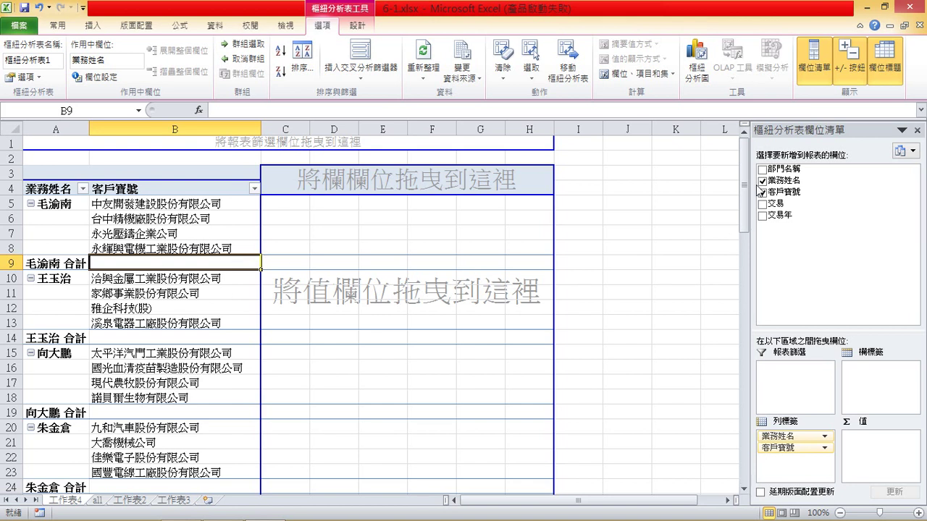
left_click_drag(805, 215, 872, 368)
left_click_drag(800, 209, 882, 442)
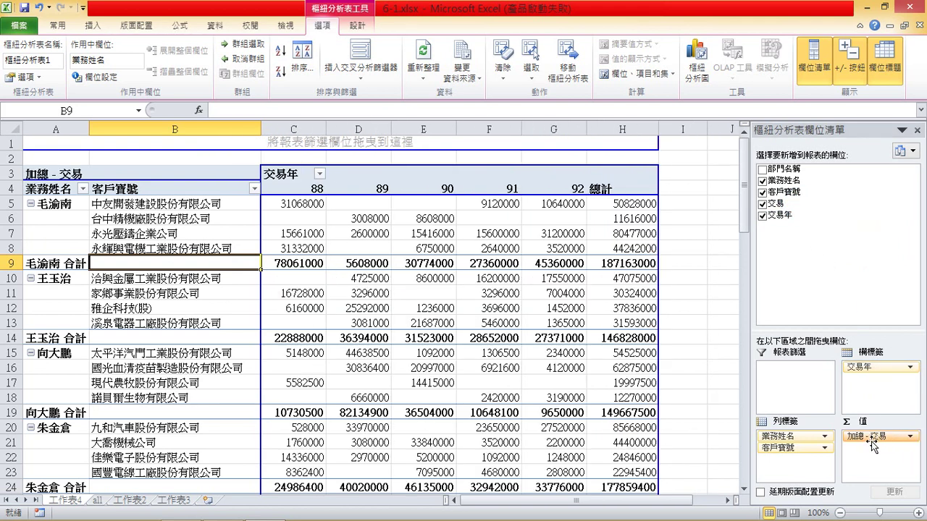
Filter the 交易年 column field to exclude year 88.
left_click(320, 174)
left_click(184, 316)
left_click(184, 325)
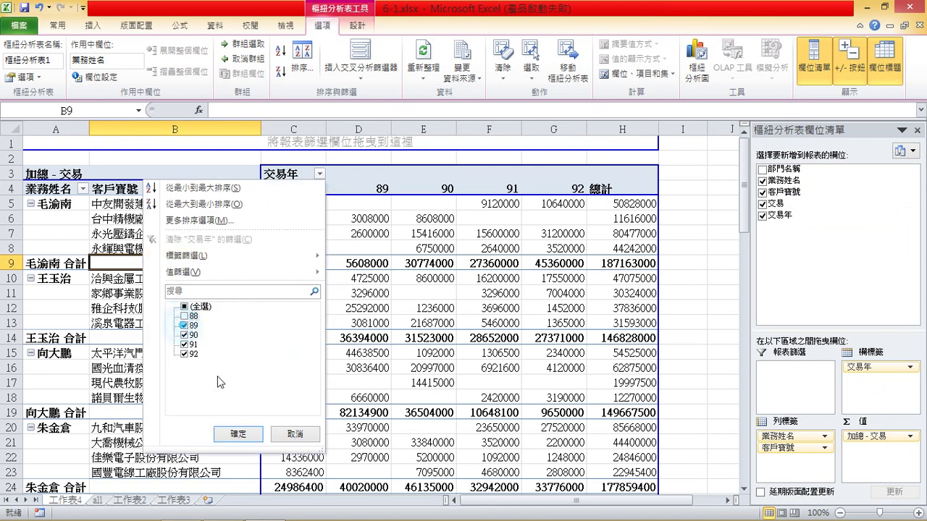
left_click(238, 433)
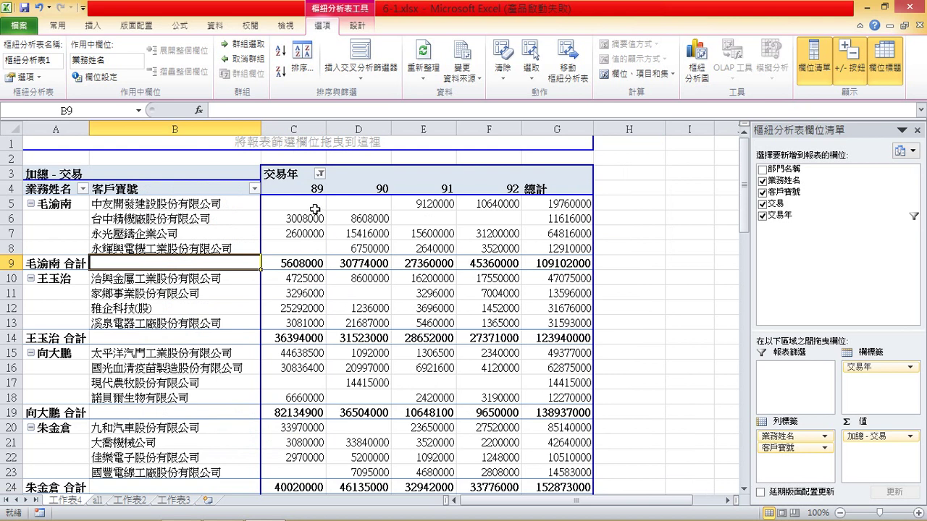
Set the pivot table to show 無交易 in empty cells and turn off the 業務姓名 subtotals.
left_click(25, 78)
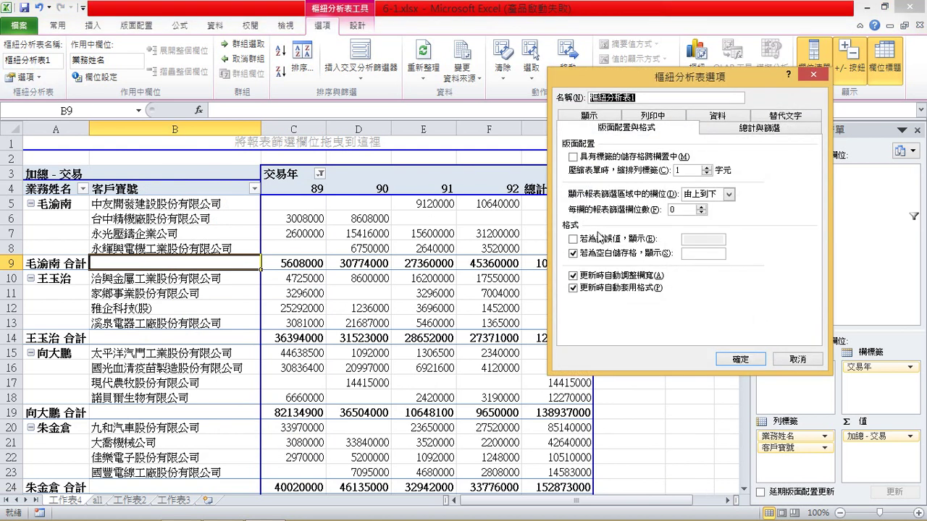
left_click(707, 255)
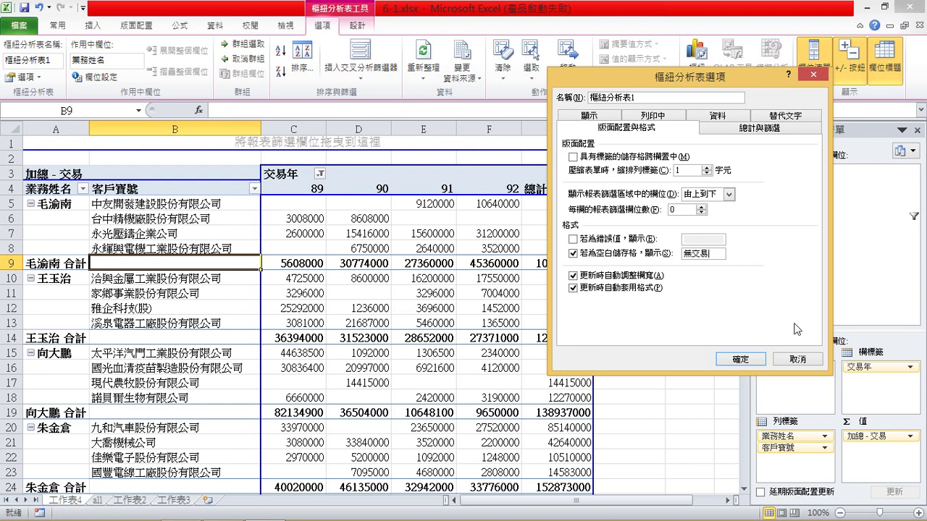
left_click(739, 359)
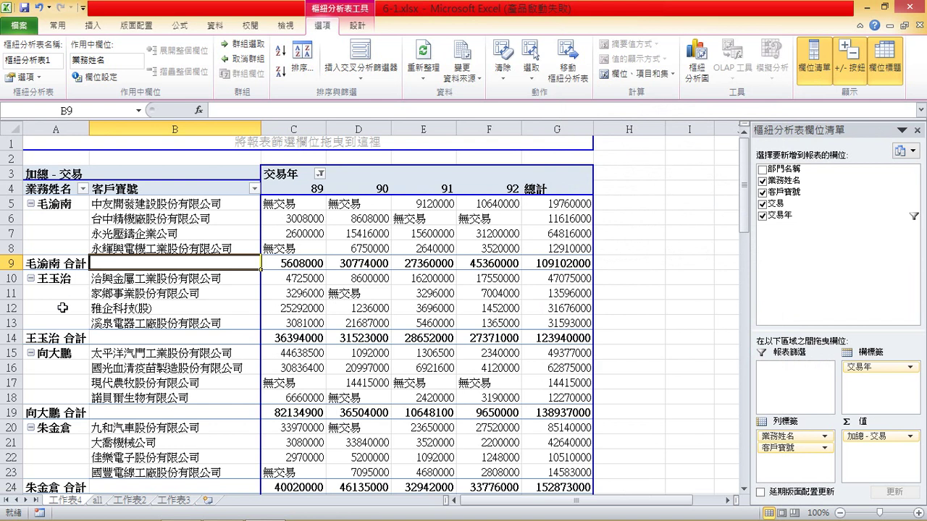
right_click(50, 189)
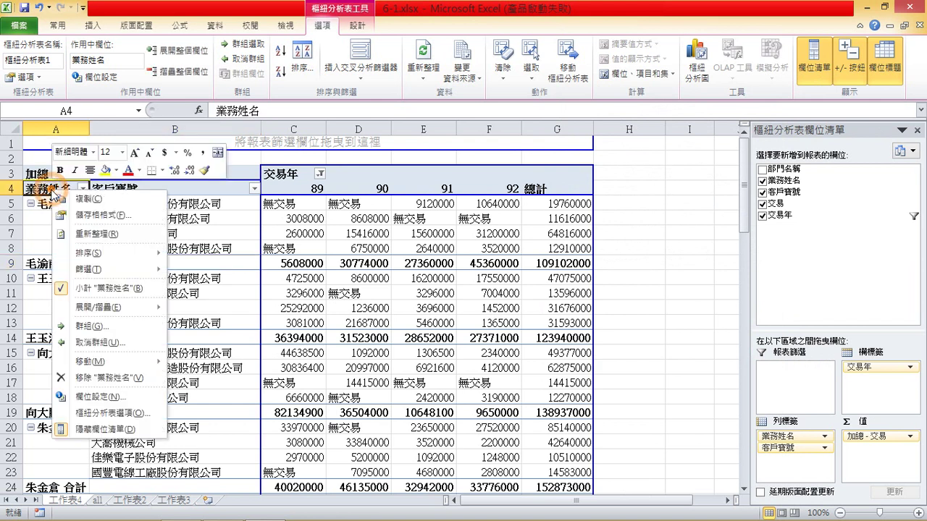
left_click(66, 289)
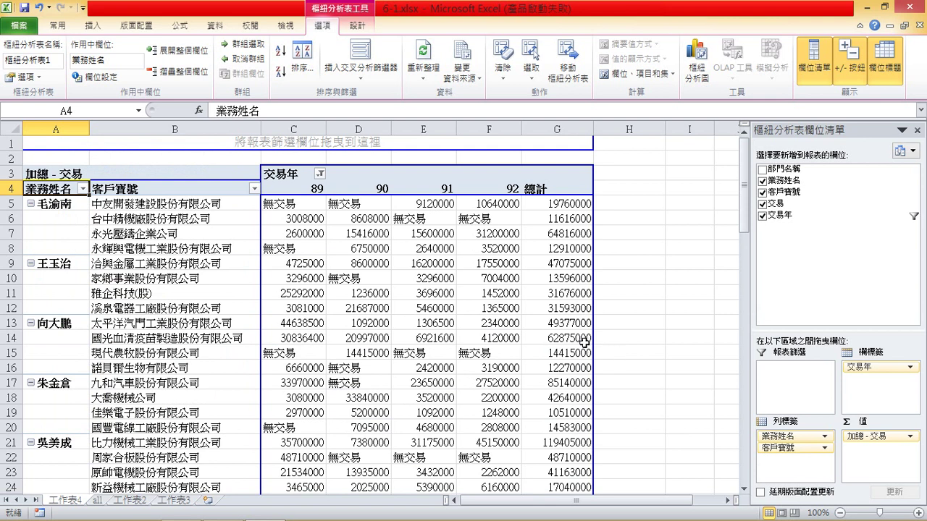
Exclude year 89 in the 交易年 filter of the pivot table.
left_click(321, 175)
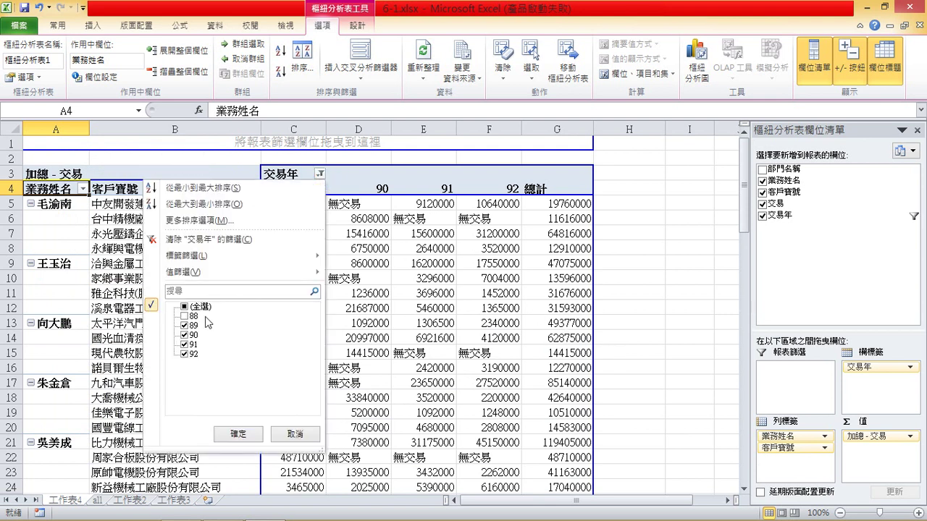
left_click(184, 326)
left_click(239, 434)
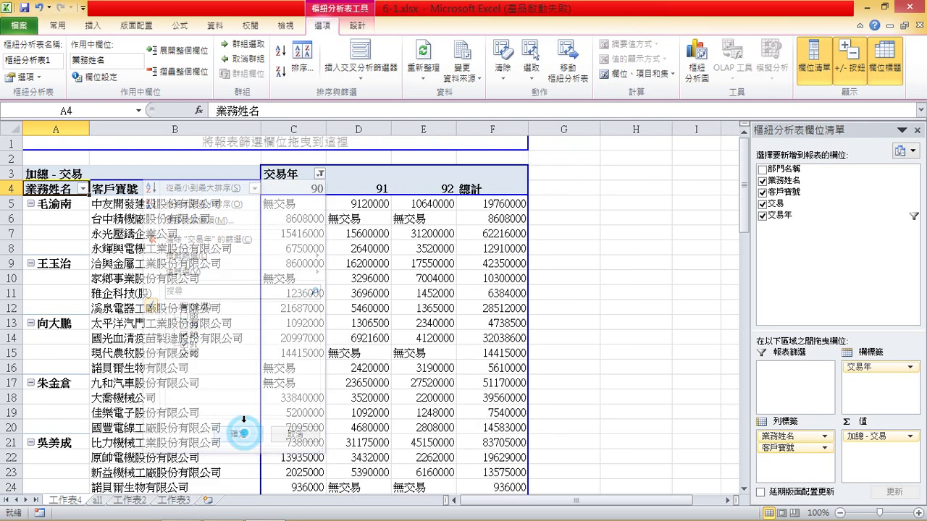
Copy the entire pivot table worksheet and paste it as values at A1 of 工作表3.
scroll(383, 230, "down", 20)
scroll(377, 265, "up", 1)
scroll(377, 265, "up", 19)
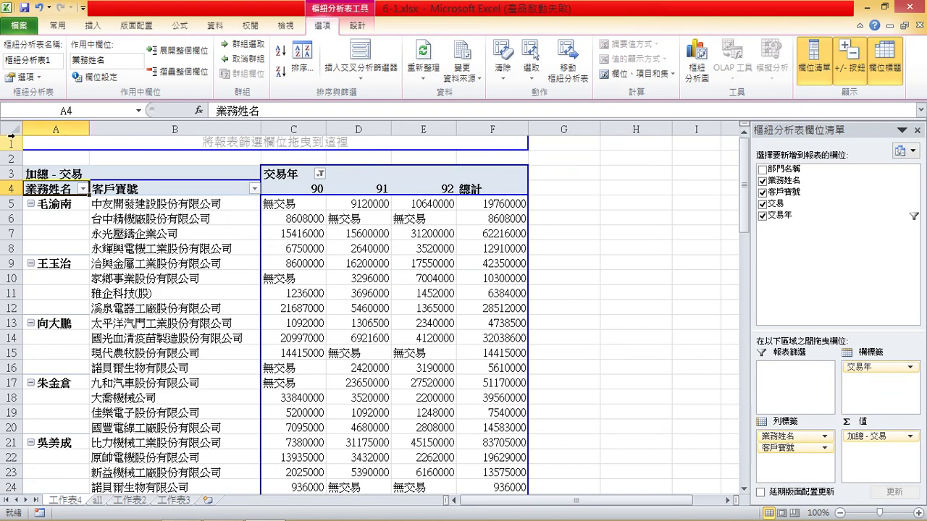
left_click(11, 128)
key("ctrl+c")
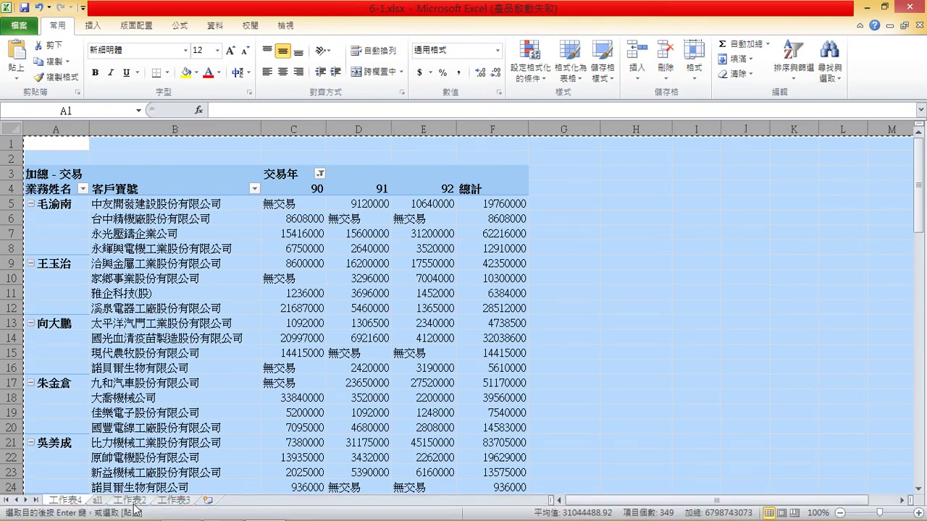
left_click(174, 500)
left_click(50, 144)
right_click(50, 144)
left_click(99, 202)
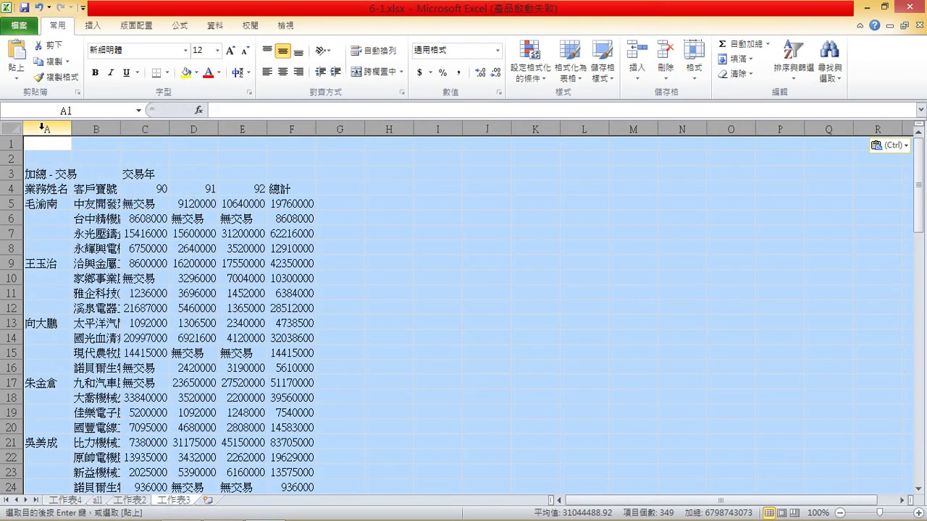
Autofit all column widths in 工作表3 and delete rows 1 to 3 above the field headers.
double_click(71, 129)
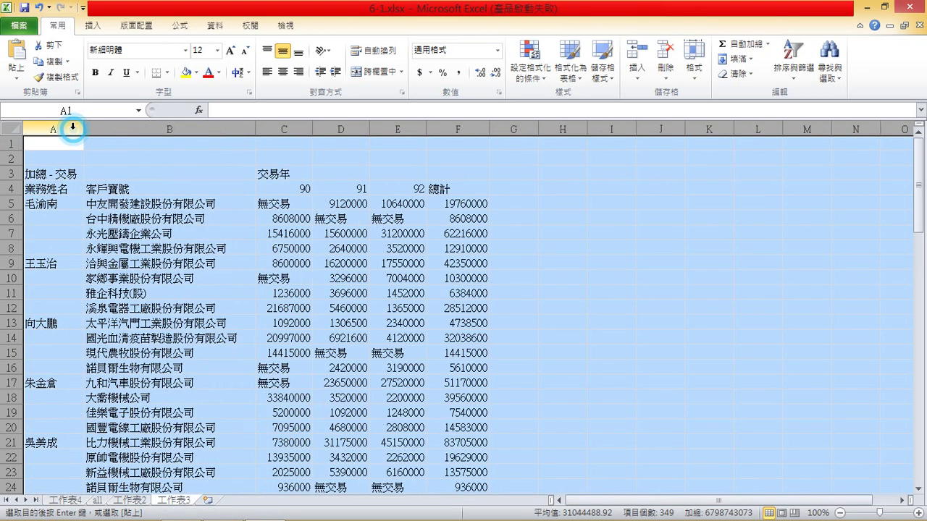
left_click_drag(12, 173, 12, 145)
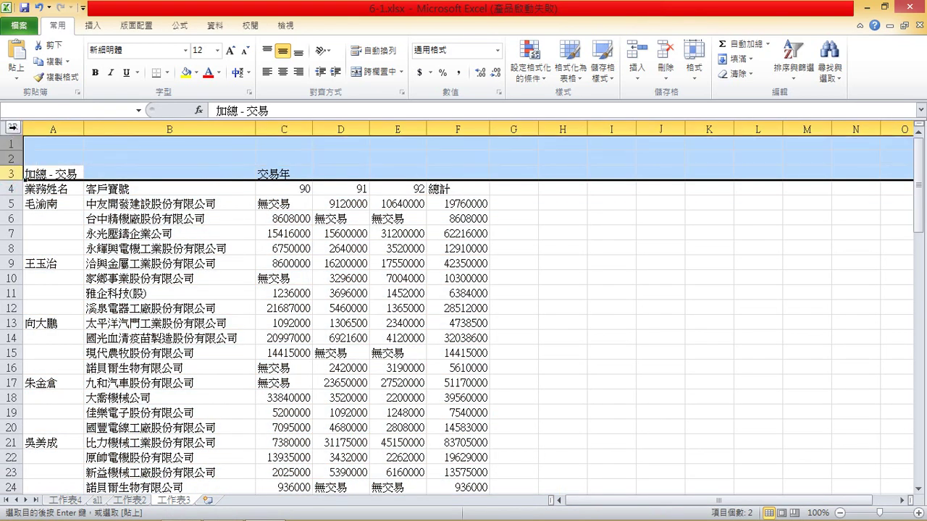
right_click(117, 156)
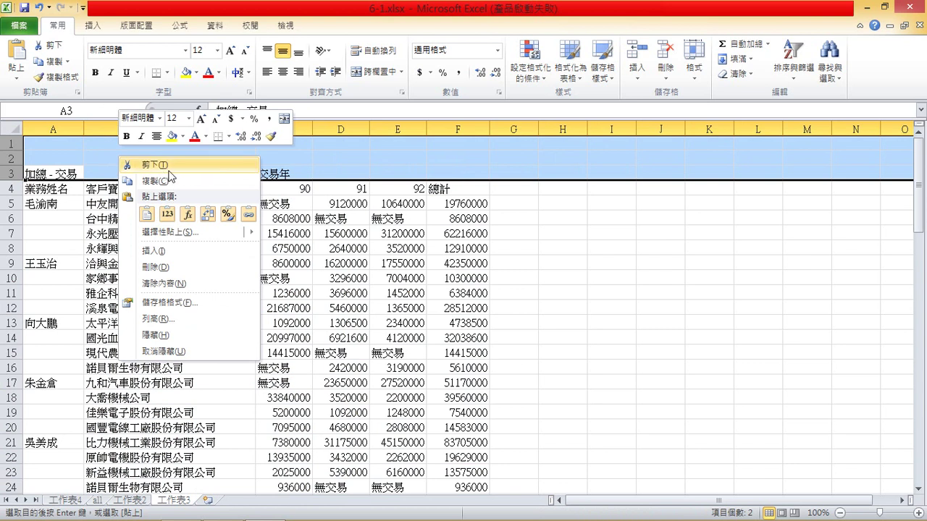
left_click(181, 268)
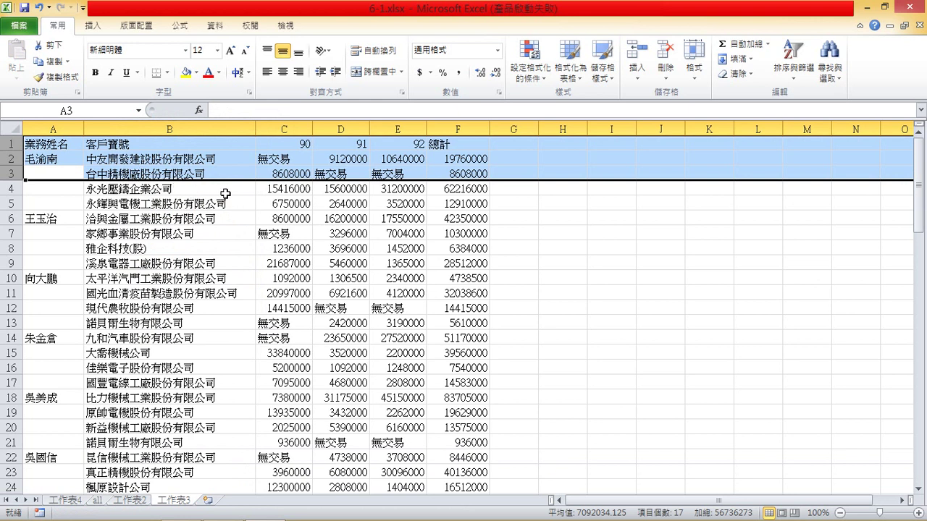
Delete the 總計 column F from 工作表3.
left_click(292, 130)
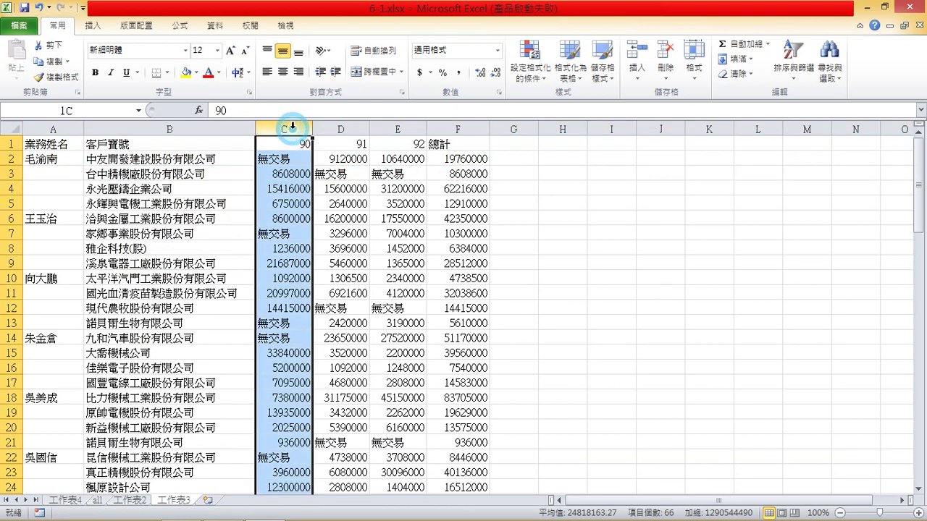
left_click(459, 129)
right_click(458, 128)
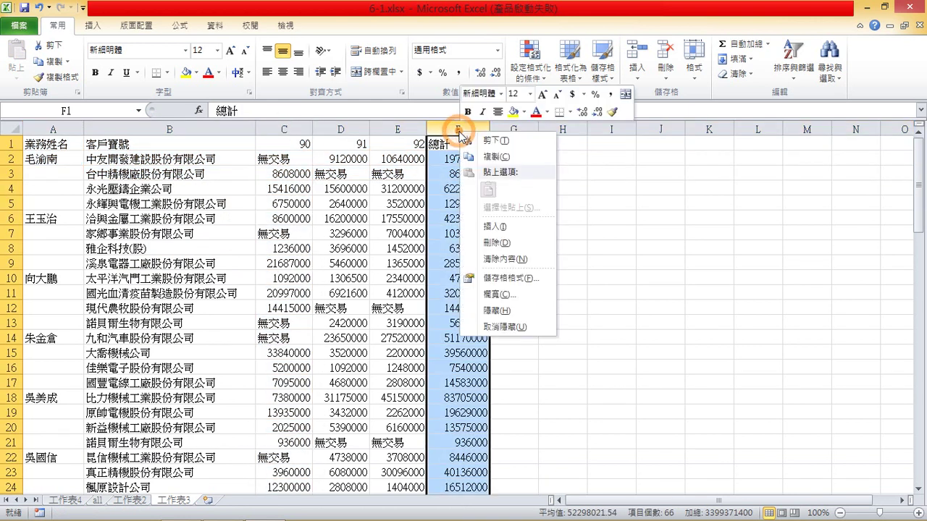
left_click(504, 245)
Change the year header in C1 to 90年交易.
left_click(293, 145)
left_click(266, 110)
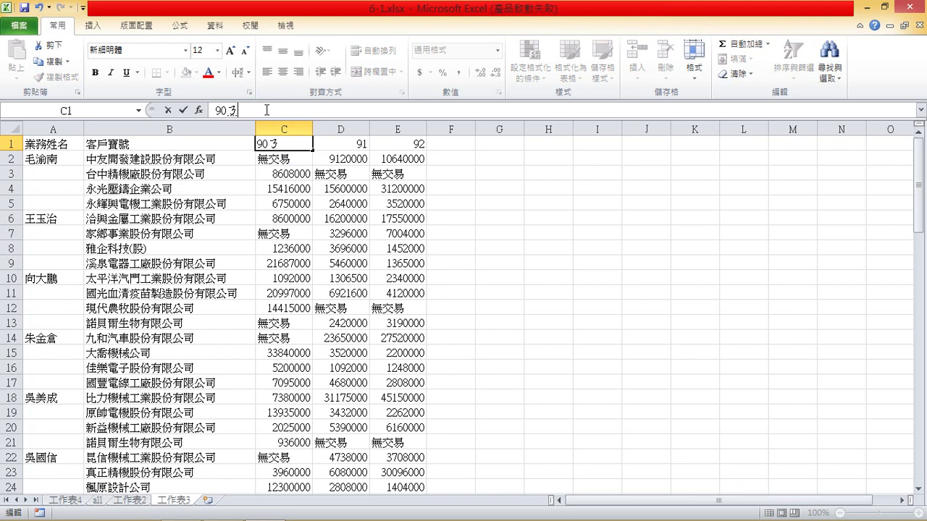
type("年")
type("教")
type("易")
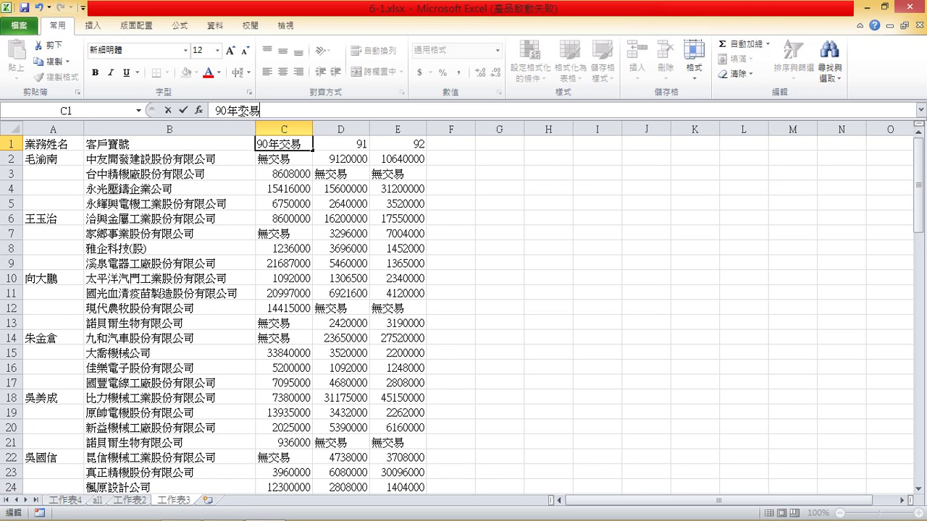
Copy the text 年交易 from C1 and append it to the headers in D1 and E1, giving 91年交易 and 92年交易.
left_click_drag(214, 110, 269, 110)
key("ctrl+c")
left_click(351, 158)
left_click(360, 142)
left_click(259, 110)
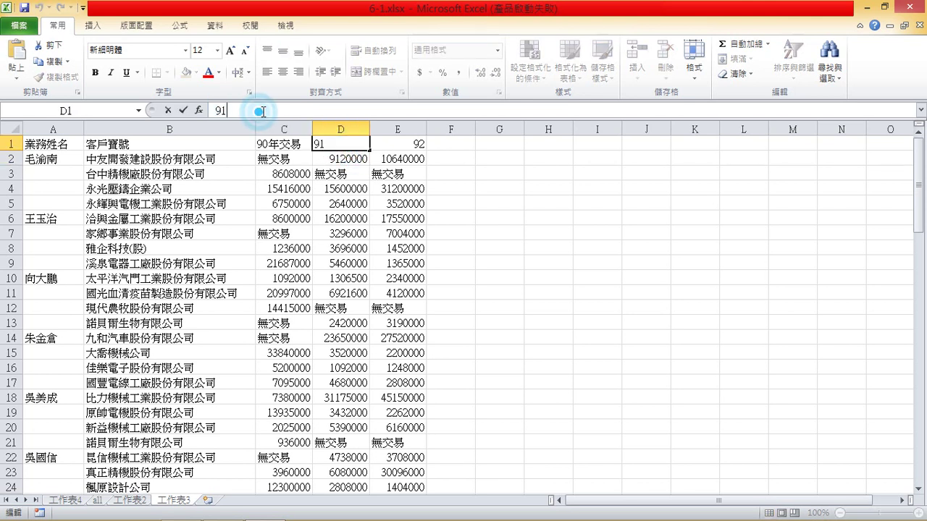
key("ctrl+v")
left_click(414, 145)
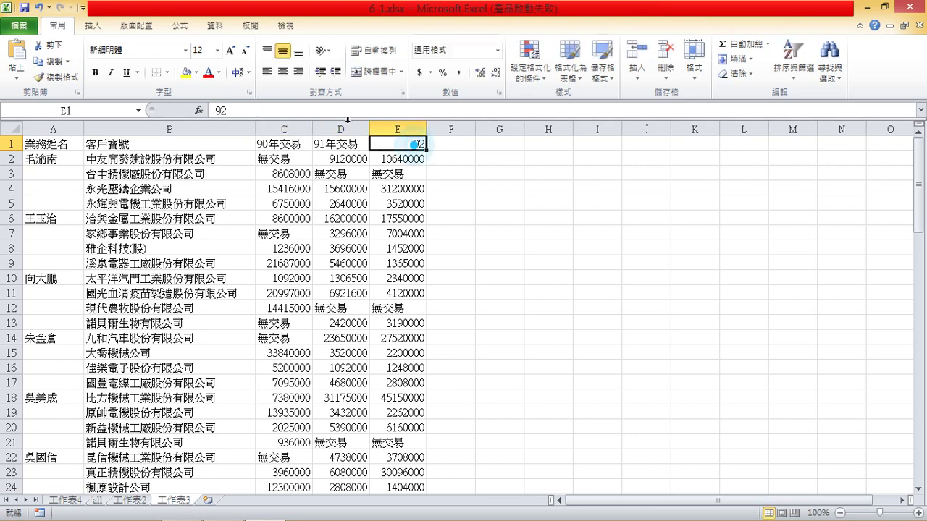
left_click(286, 107)
key("ctrl+v")
Right-align columns C to E and format them as 數值 with a thousands separator and 0 decimal places.
left_click_drag(286, 129, 396, 133)
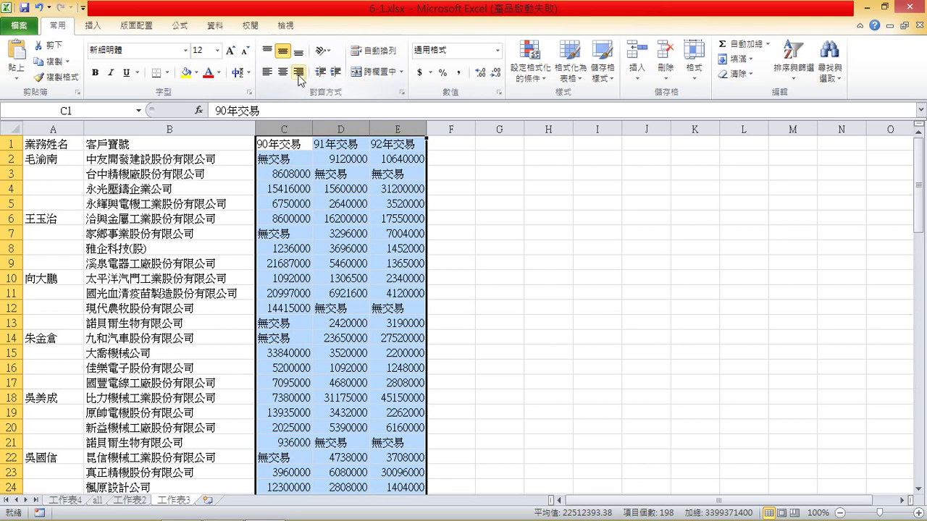
left_click(298, 72)
right_click(327, 194)
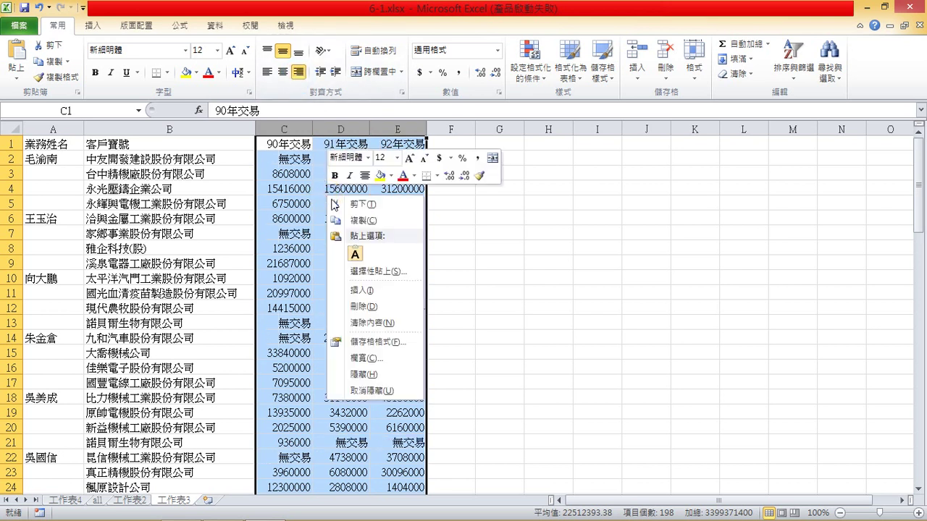
left_click(377, 346)
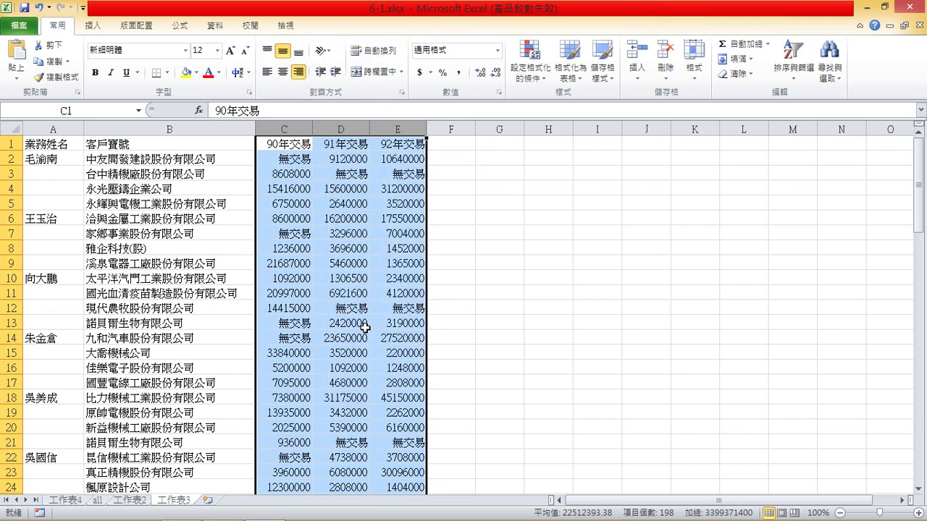
left_click(216, 255)
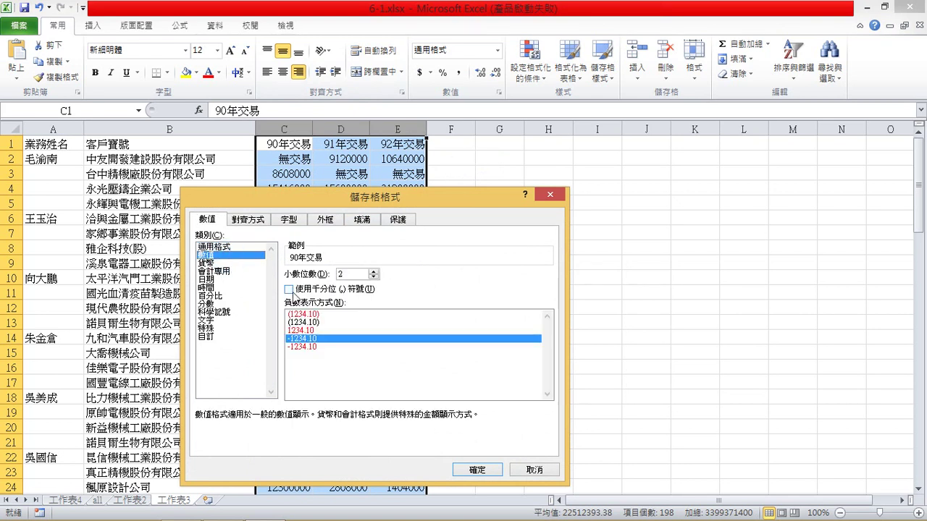
left_click(289, 290)
left_click(374, 278)
left_click(373, 278)
left_click(478, 470)
left_click(355, 353)
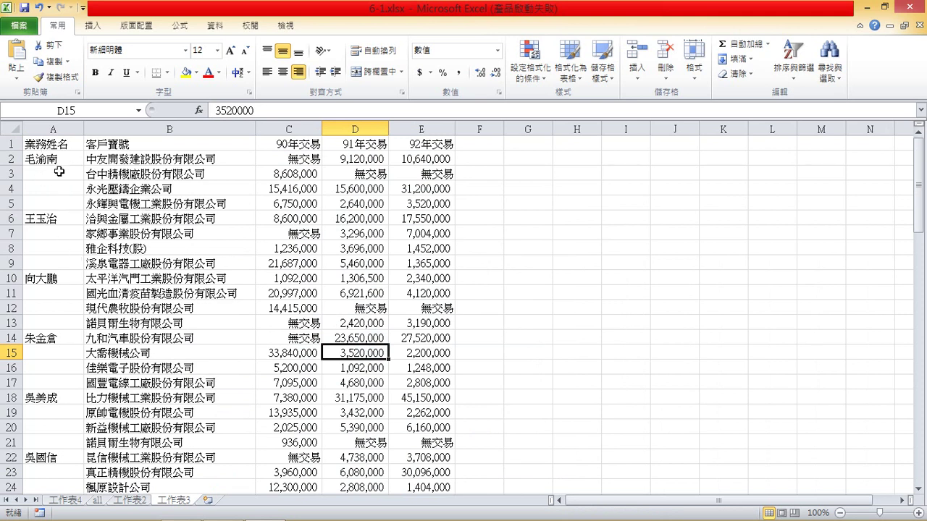
Select all blank cells in the 業務姓名 column and fill them with the name above using the formula =A2.
left_click(64, 129)
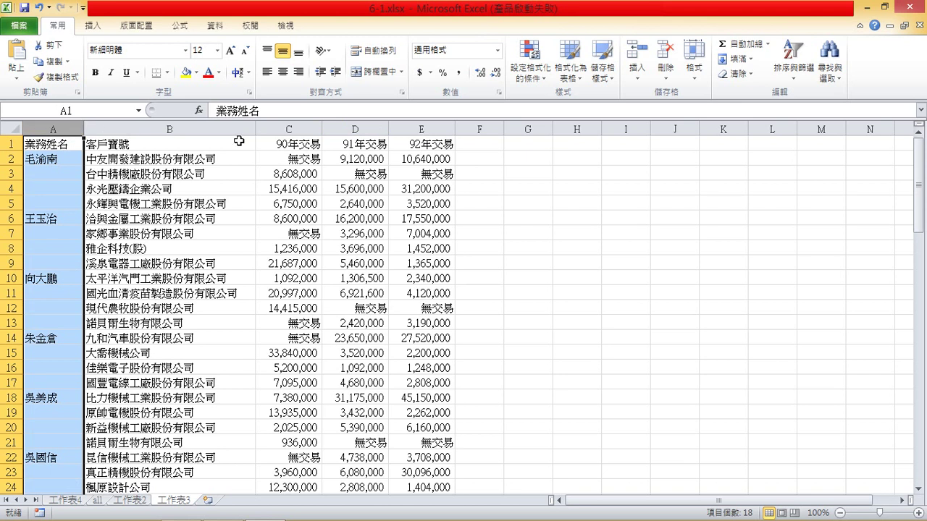
left_click(830, 69)
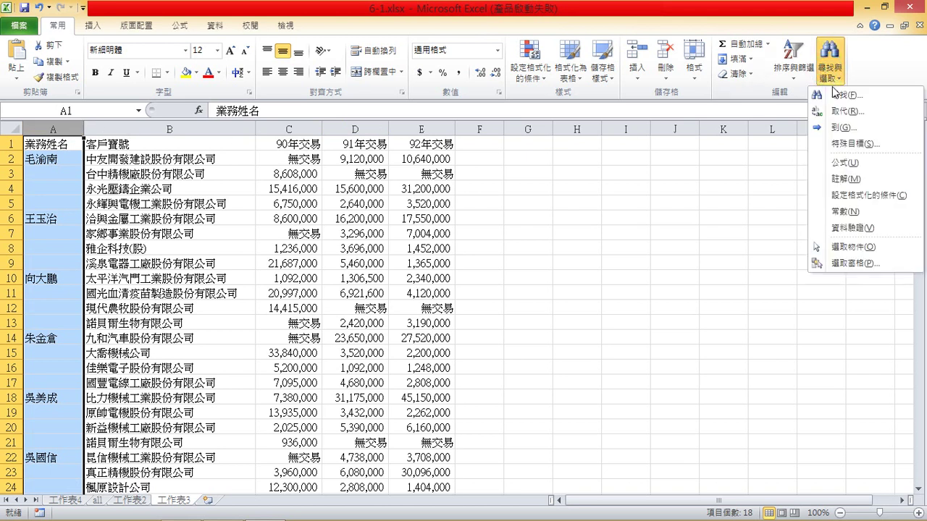
left_click(851, 144)
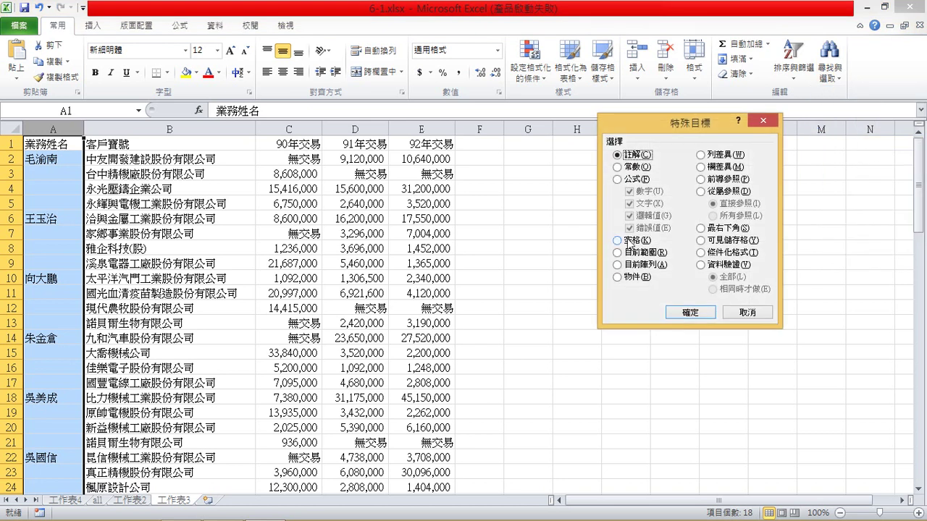
left_click(690, 312)
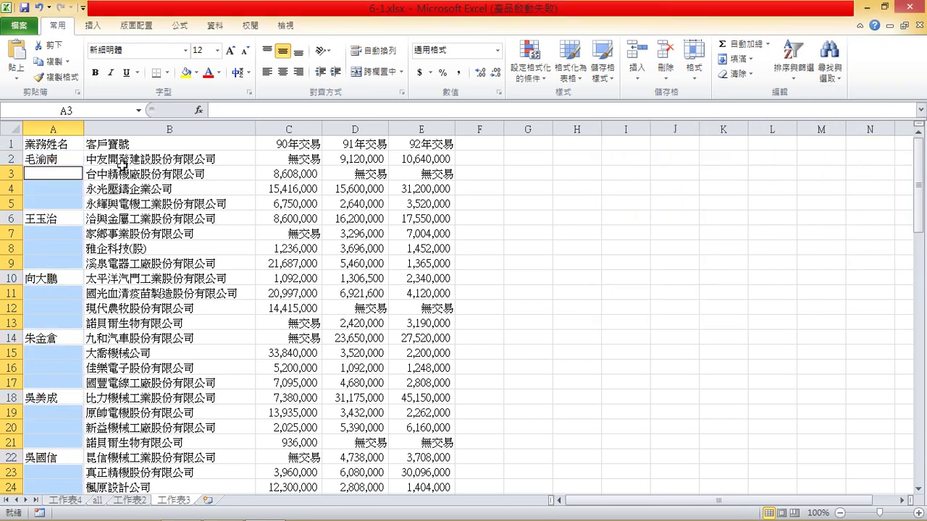
left_click(225, 109)
type("=")
left_click(58, 160)
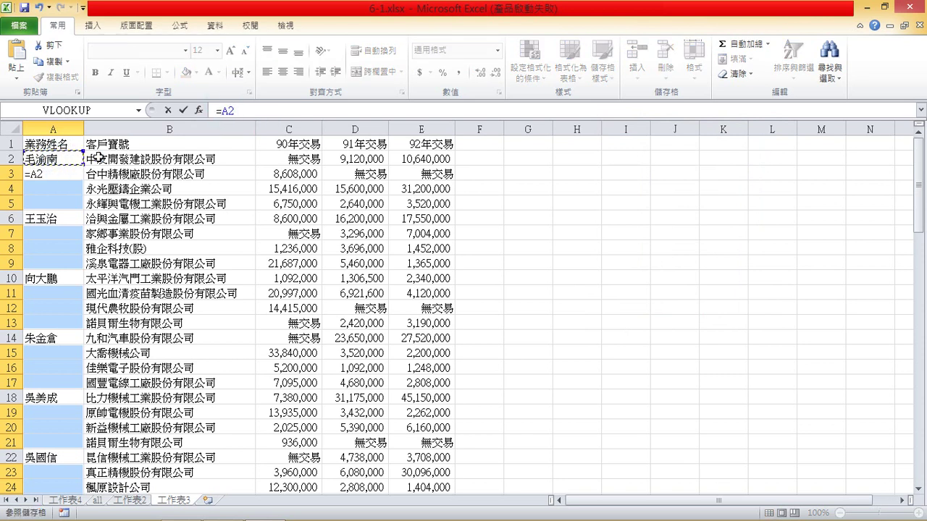
key("ctrl+Return")
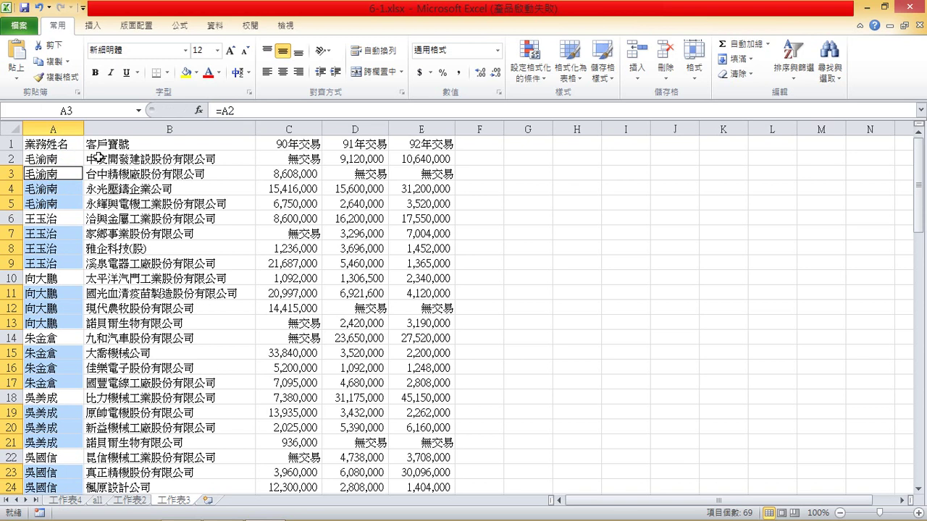
Copy the whole worksheet, paste it over itself as values, and narrow column A to fit its names.
left_click(11, 129)
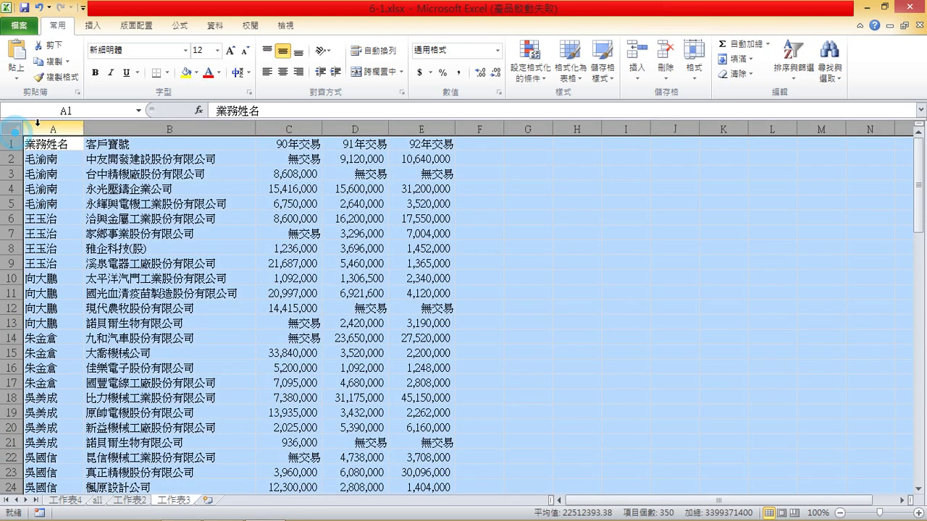
right_click(148, 184)
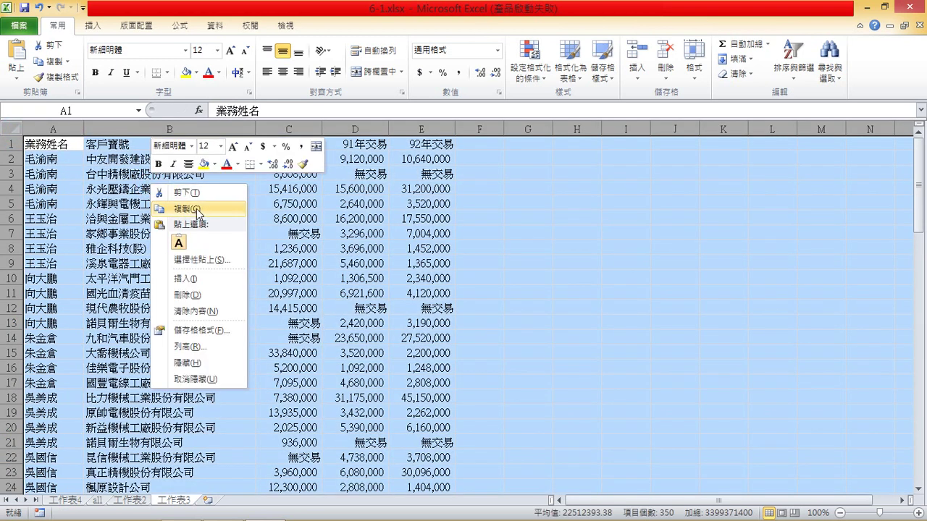
left_click(197, 211)
right_click(167, 201)
left_click(190, 260)
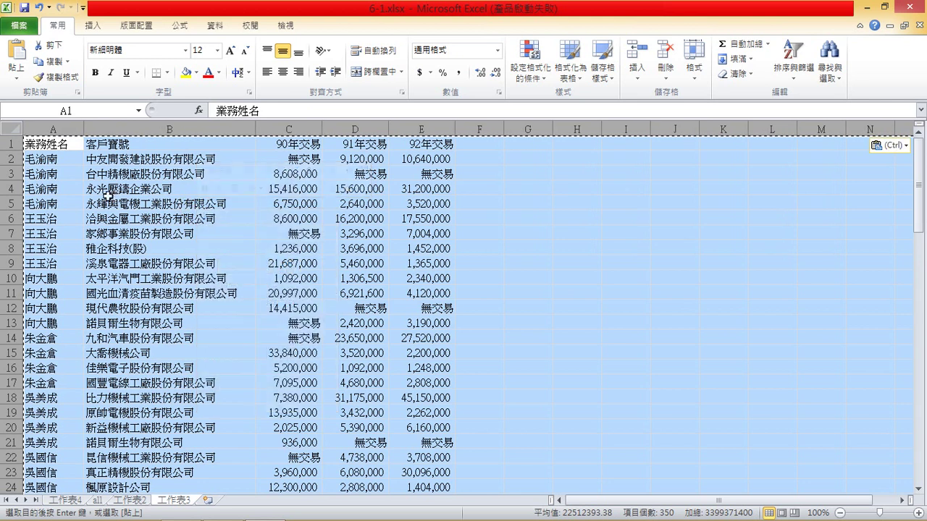
left_click(290, 110)
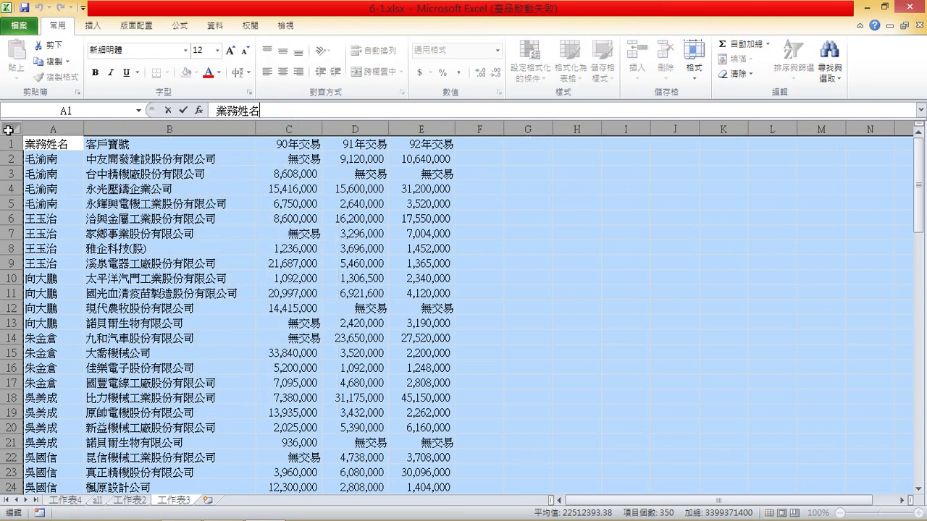
left_click_drag(84, 129, 75, 129)
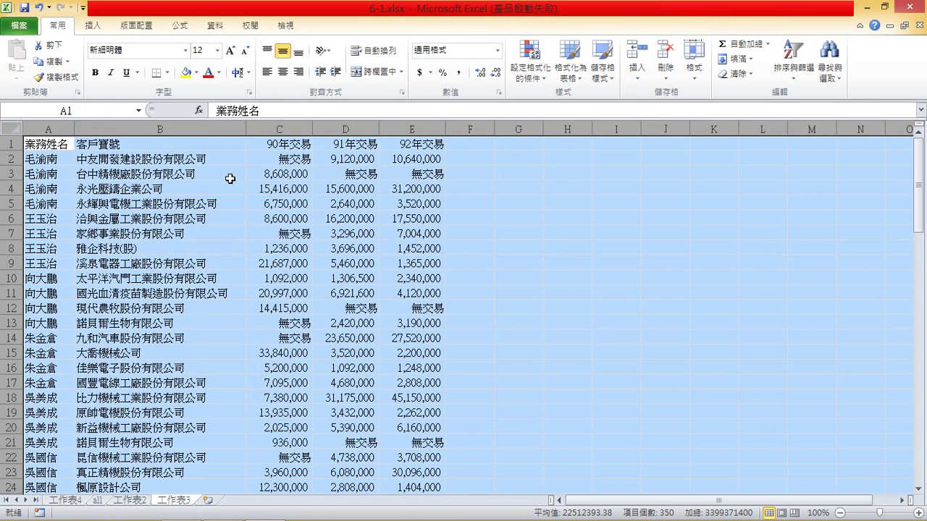
Delete rows 67 to 115, which hold the surplus 總計 labels below the grand total row.
left_click(217, 188)
double_click(217, 188)
scroll(239, 203, "down", 15)
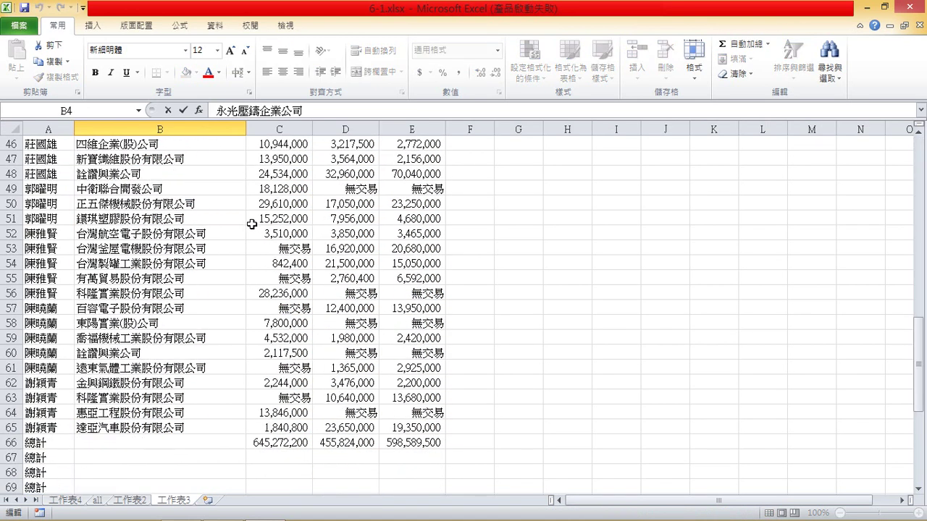
scroll(252, 224, "down", 6)
scroll(258, 230, "up", 3)
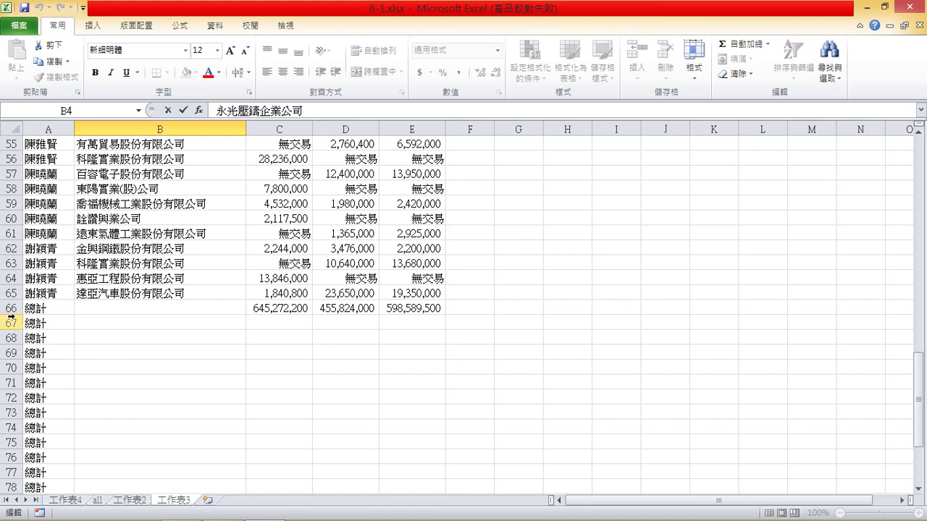
left_click_drag(11, 322, 188, 171)
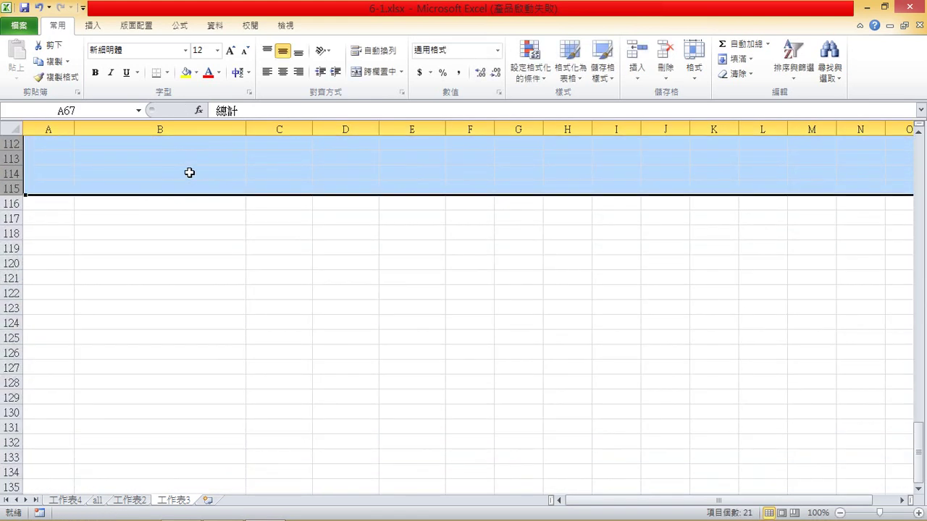
right_click(190, 171)
left_click(230, 281)
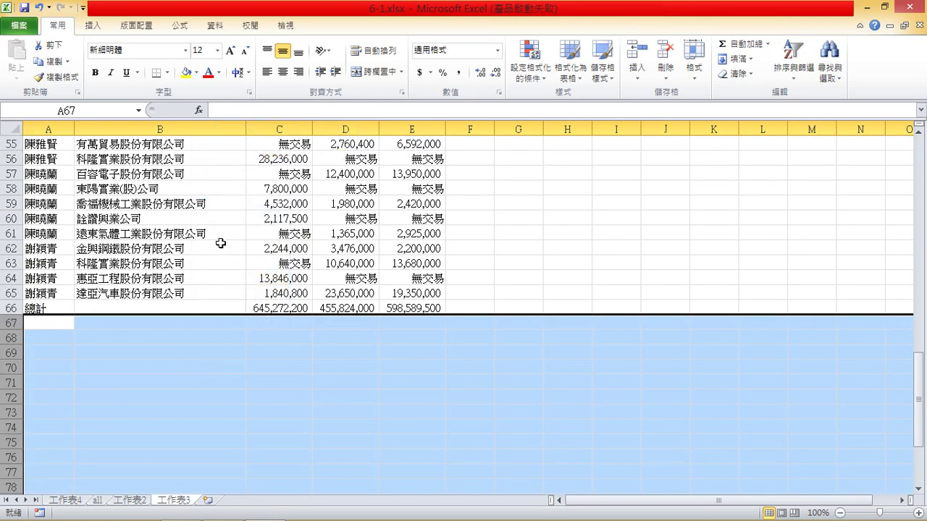
Change the grand total label in A66 to 總計金額.
scroll(219, 240, "up", 7)
scroll(219, 240, "up", 9)
scroll(218, 225, "down", 16)
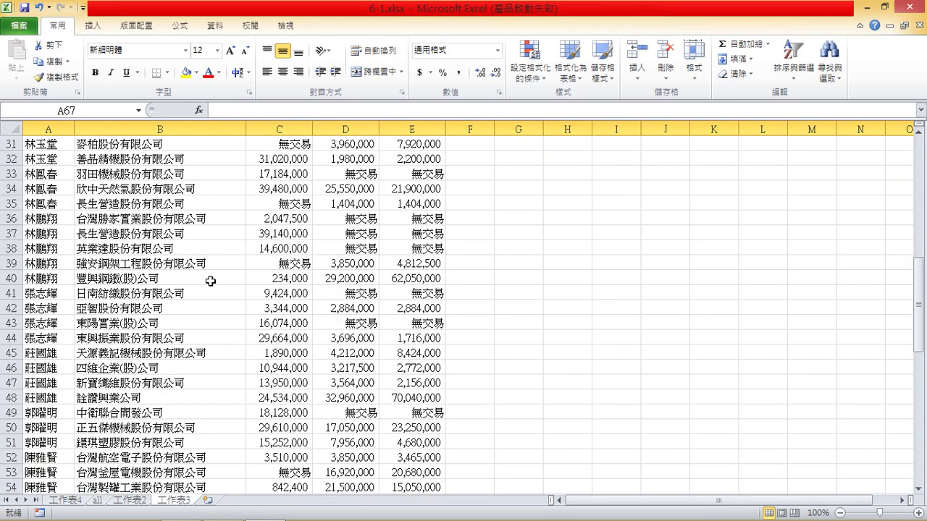
left_click(52, 310)
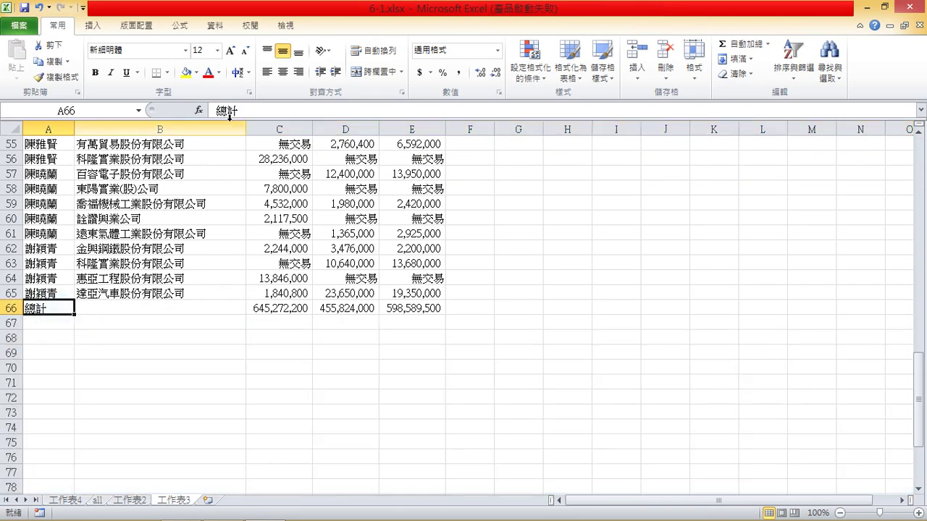
left_click(265, 110)
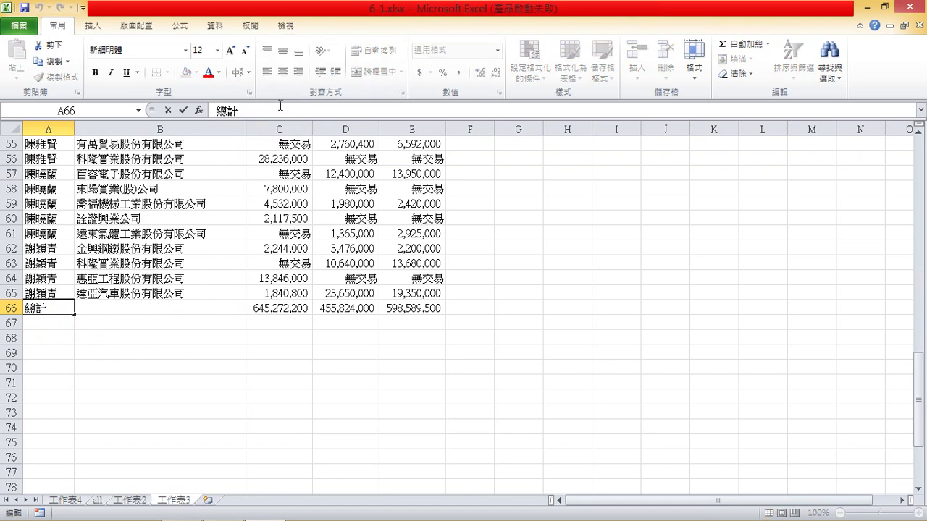
type("ㄐ一ㄣ")
key("space")
type("ㄜ")
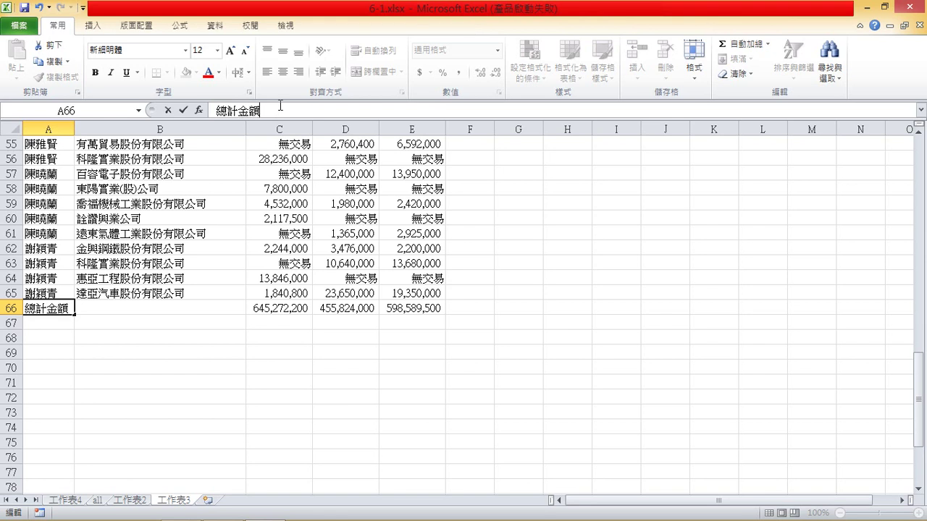
left_click(124, 318)
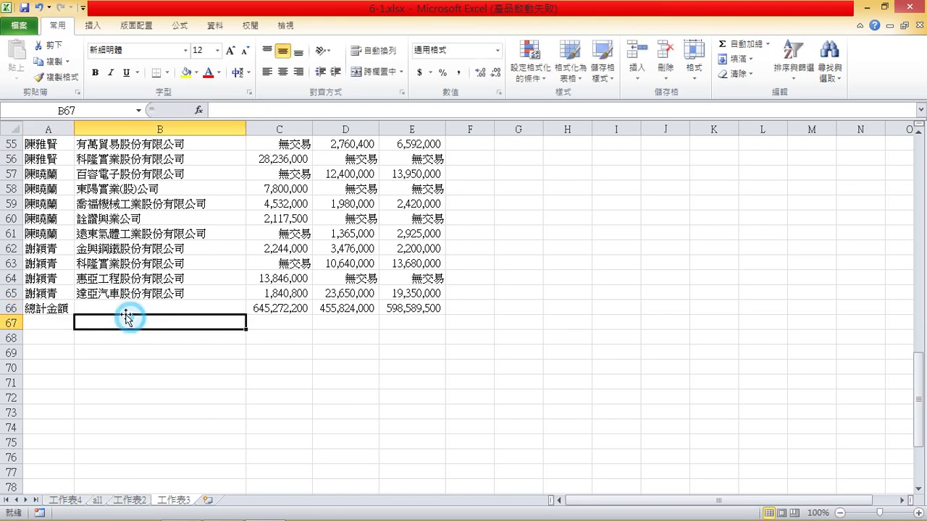
Insert two blank rows above the 總計金額 row.
left_click(10, 309)
right_click(11, 310)
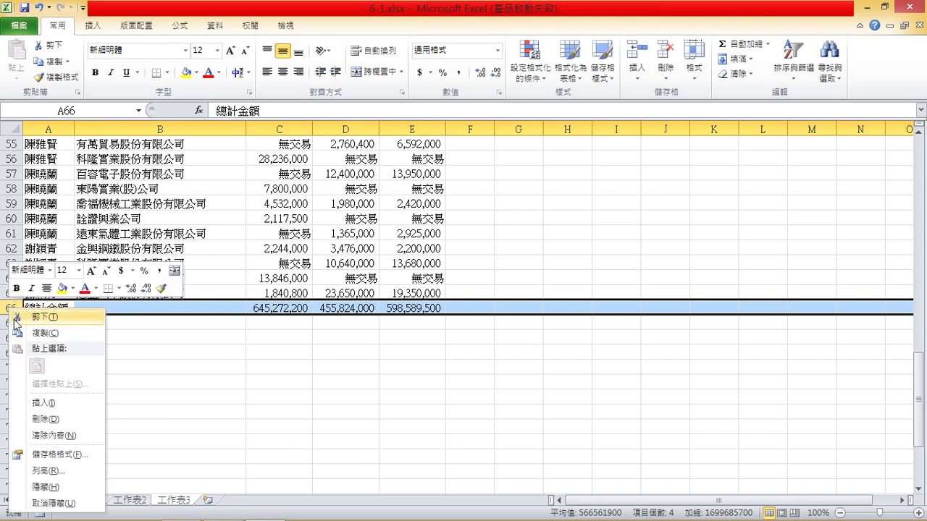
left_click(65, 403)
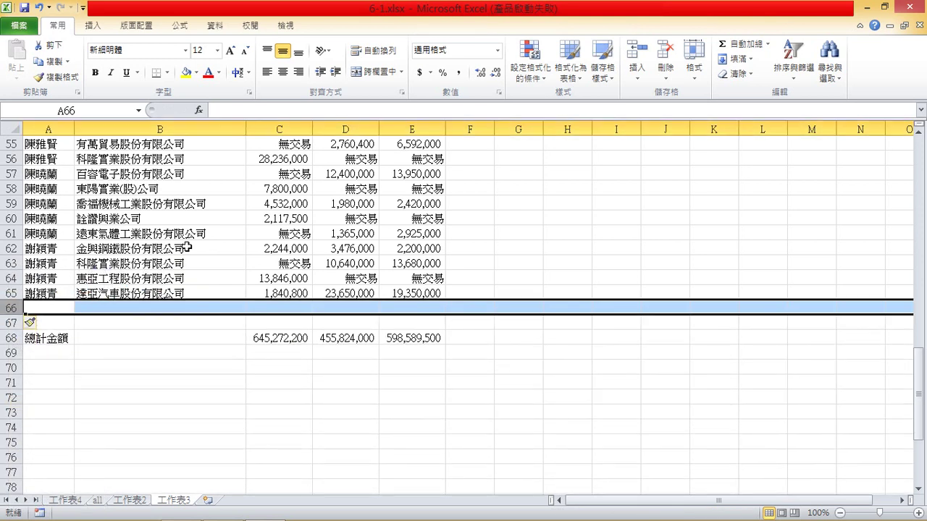
Insert two blank rows above the header row and rename the worksheet 6-1.
scroll(195, 203, "up", 18)
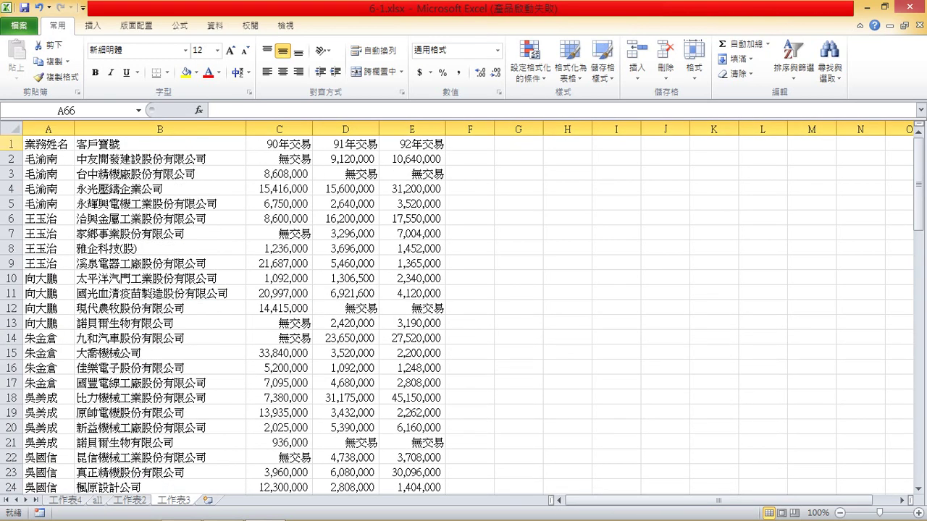
left_click(10, 143)
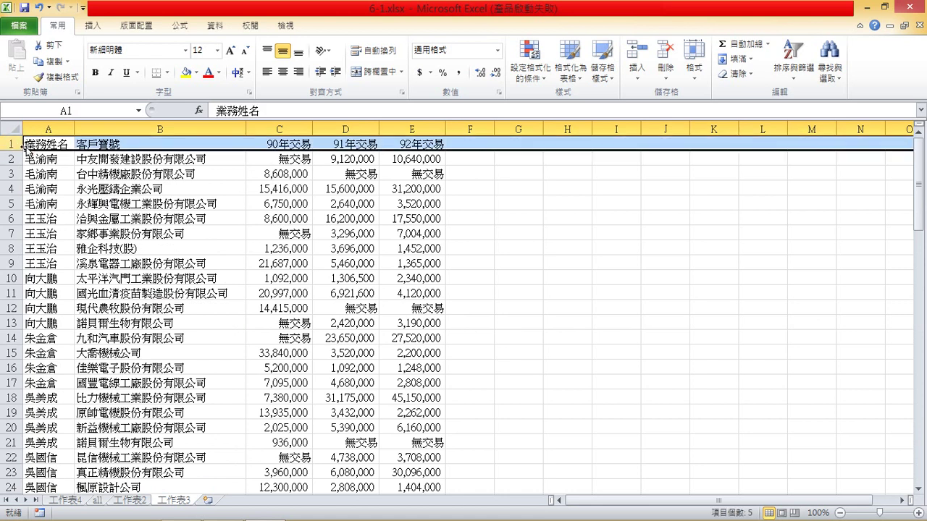
key("ctrl+shift+equal")
key("ctrl+shift+equal")
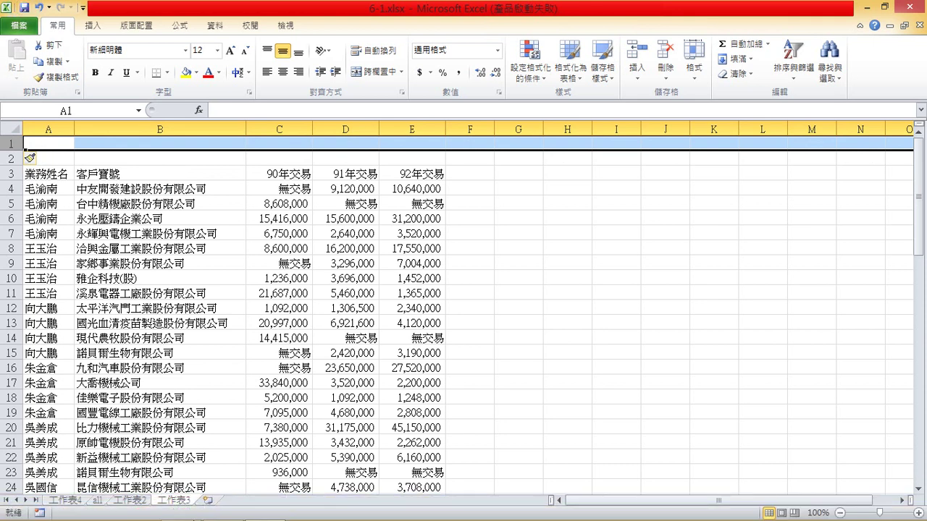
double_click(178, 500)
type("6-1")
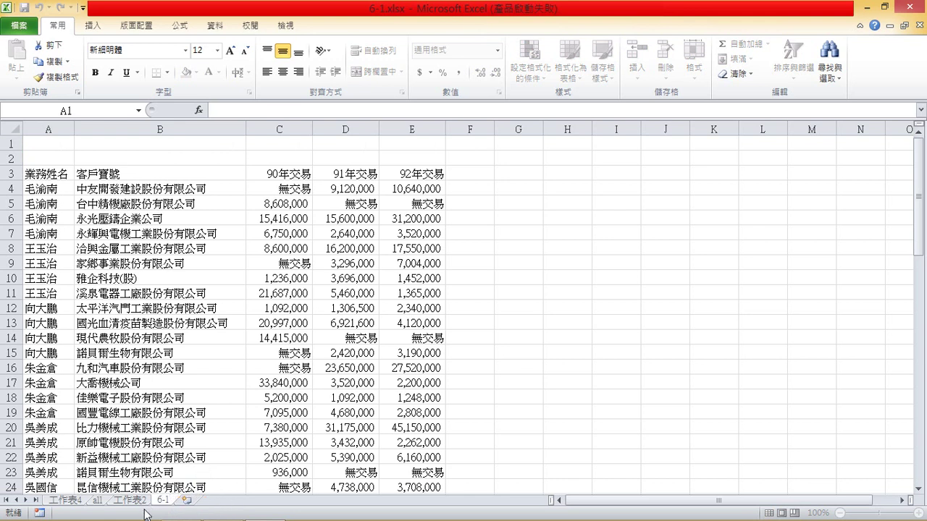
Create a pivot table on a new worksheet from the data range A1:E299 of the all sheet.
left_click(97, 501)
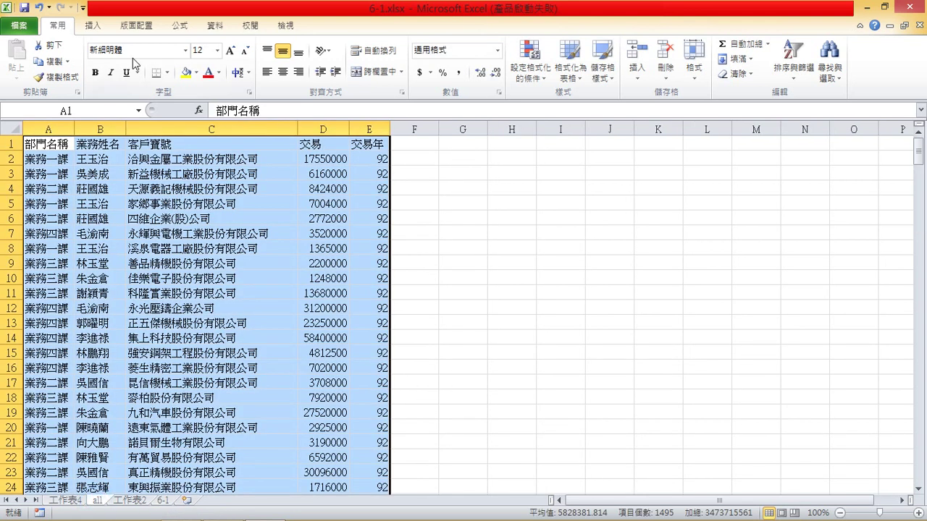
left_click(93, 26)
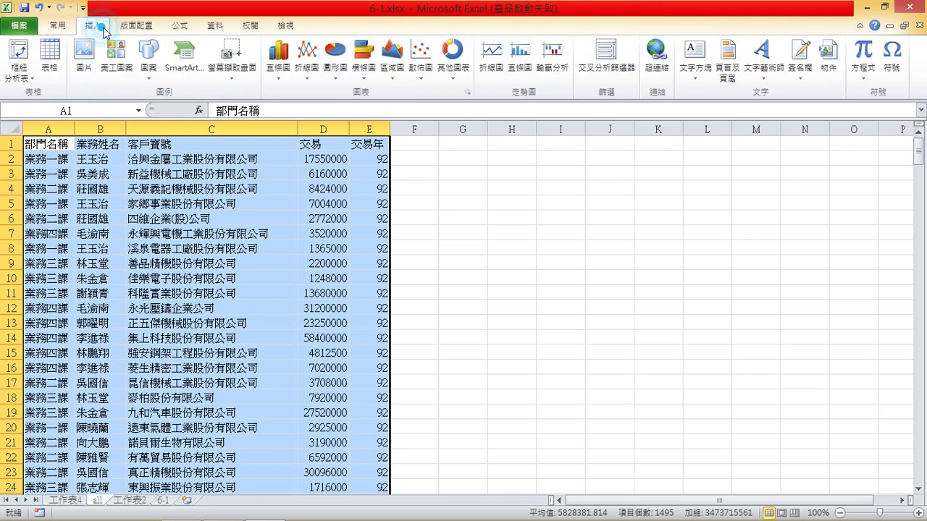
left_click(21, 57)
left_click(735, 295)
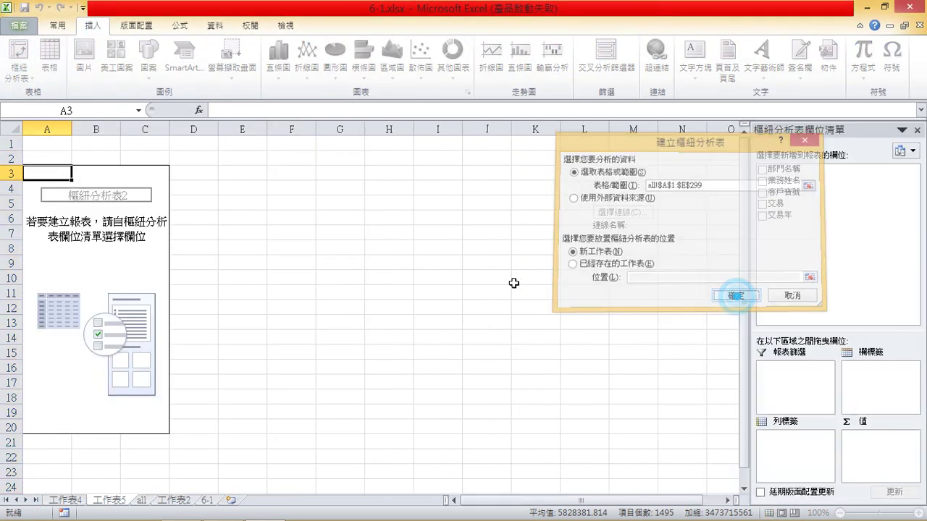
Switch the new pivot table to the classic layout that allows fields to be placed in the grid.
right_click(128, 261)
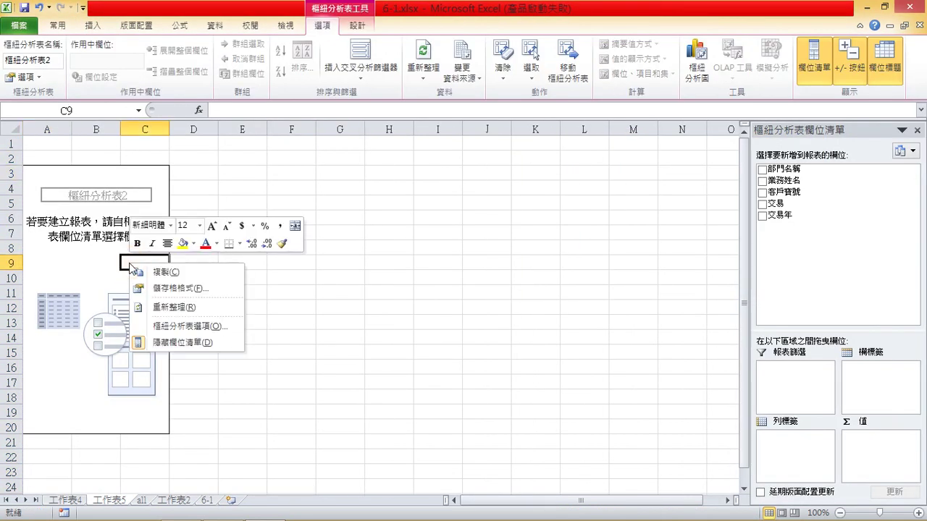
left_click(182, 326)
left_click(105, 217)
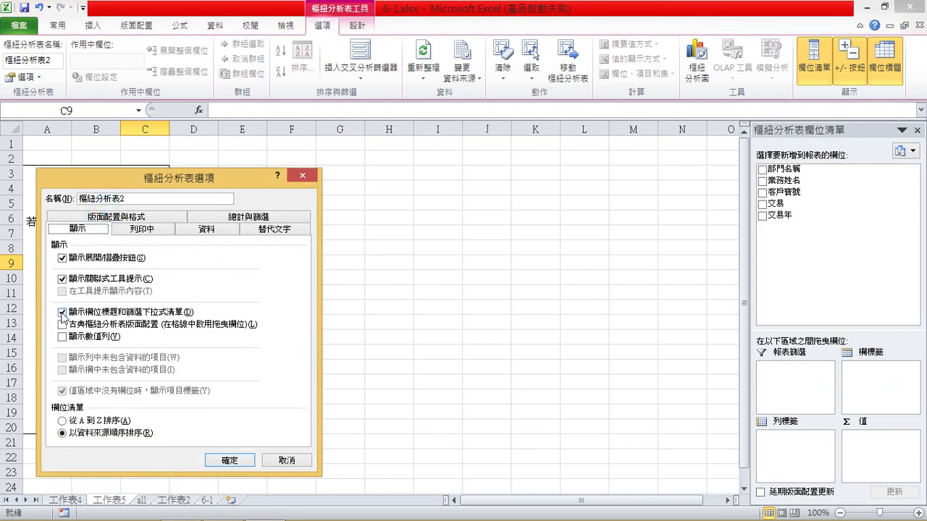
left_click(62, 324)
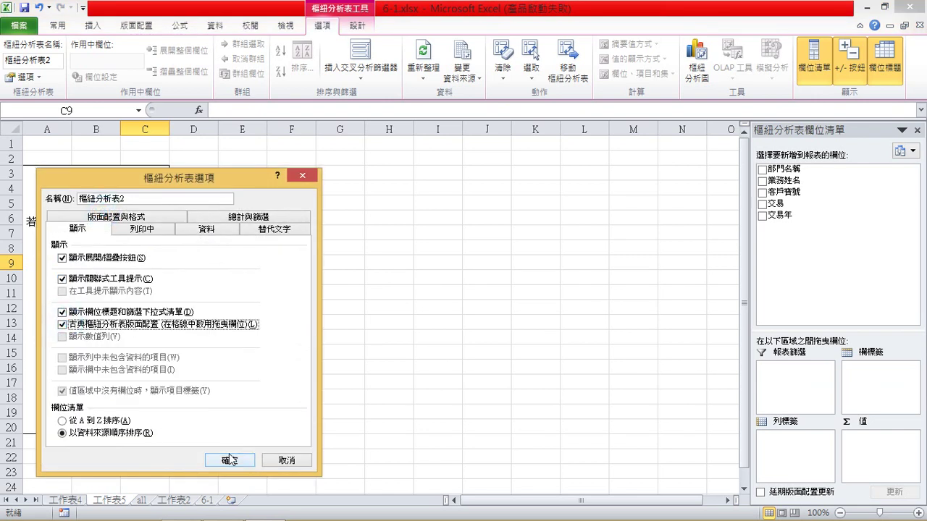
left_click(229, 460)
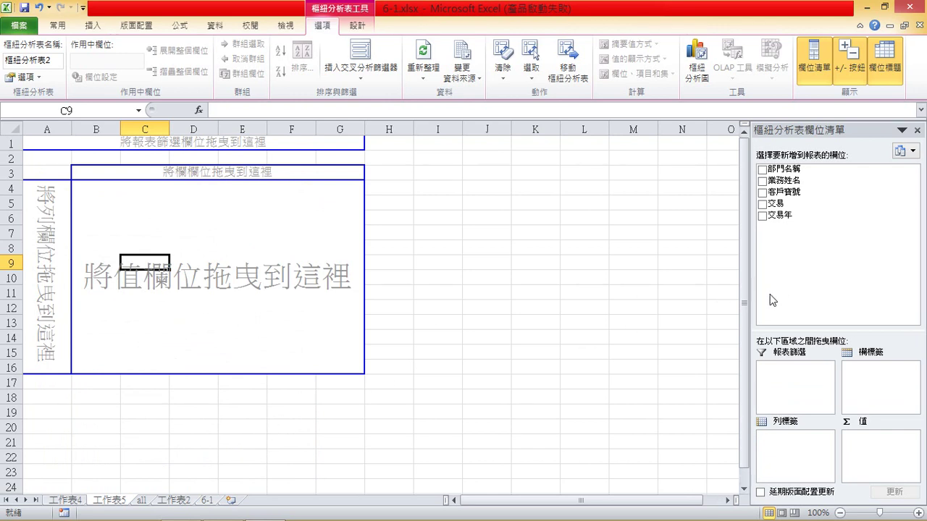
Put 業務姓名 in the pivot table's row labels and 交易年 in its column labels.
left_click_drag(829, 180, 800, 438)
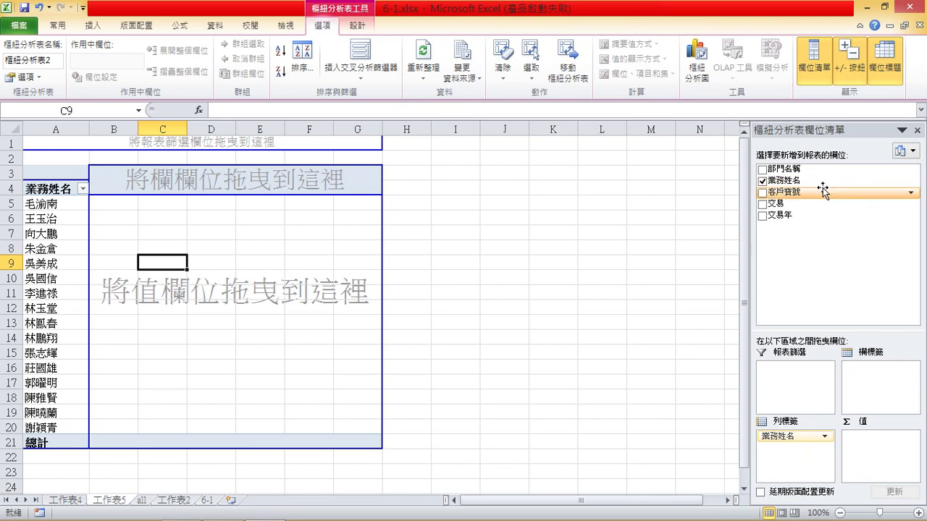
left_click_drag(824, 215, 874, 384)
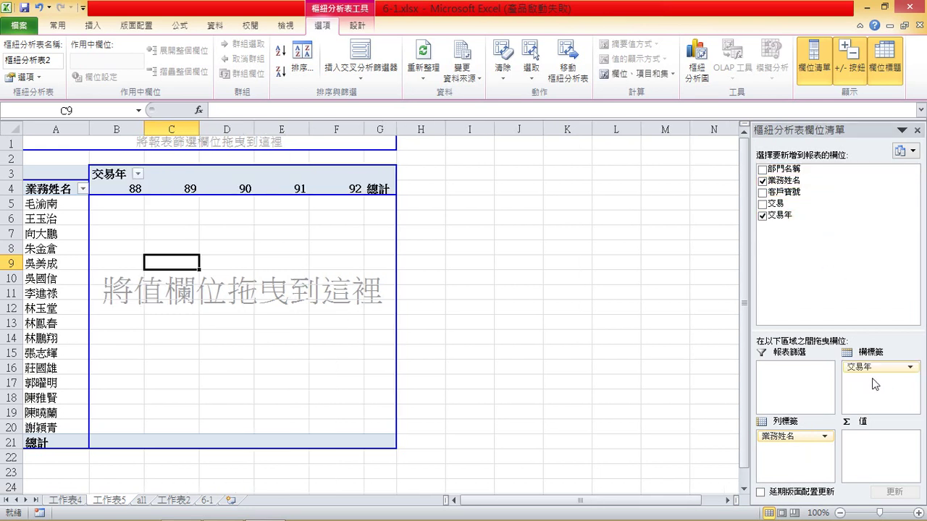
left_click(139, 175)
left_click(42, 316)
left_click(42, 326)
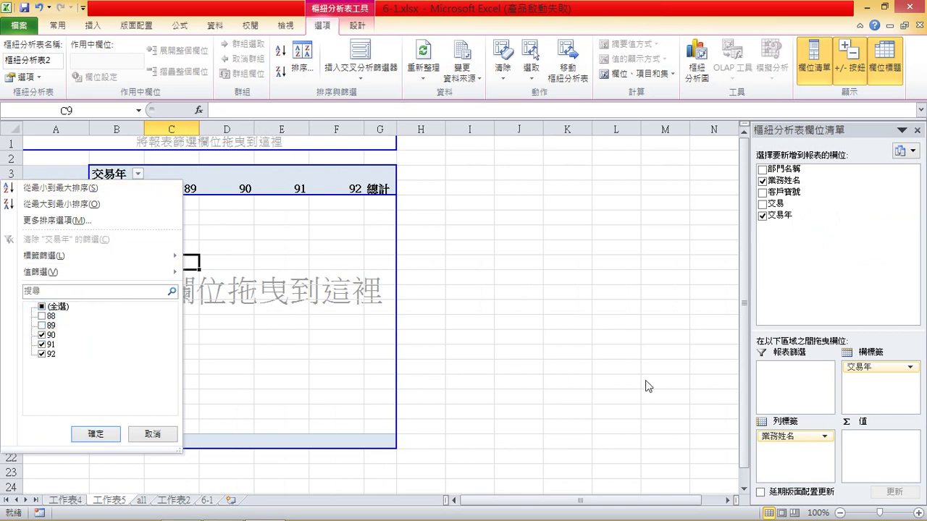
Add 交易 as the summed value and filter 交易年 to years 90, 91 and 92 by excluding 88 and 89.
left_click_drag(794, 206, 876, 455)
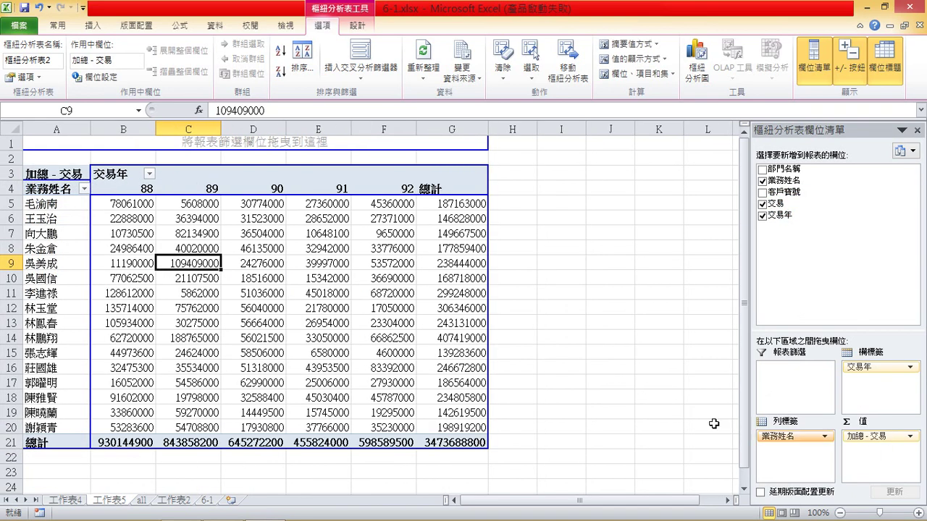
left_click(150, 174)
left_click(41, 317)
left_click(49, 327)
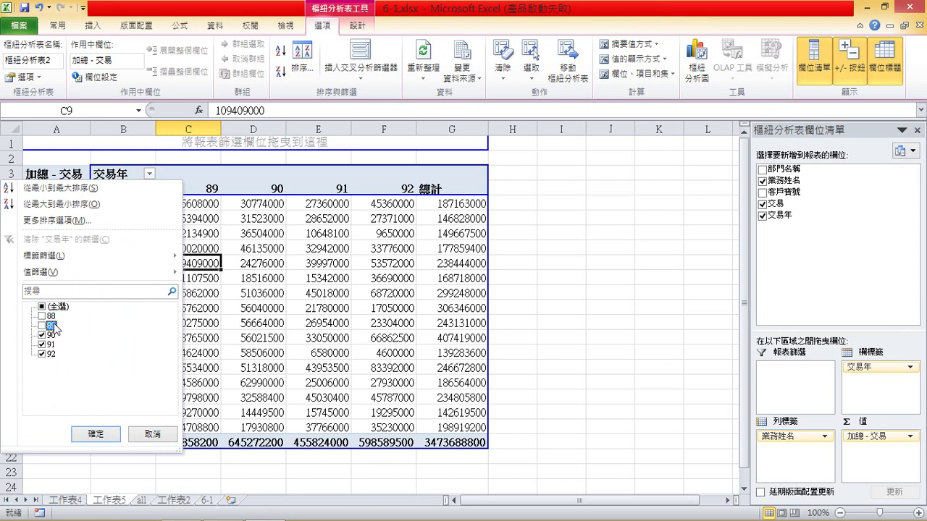
left_click(95, 435)
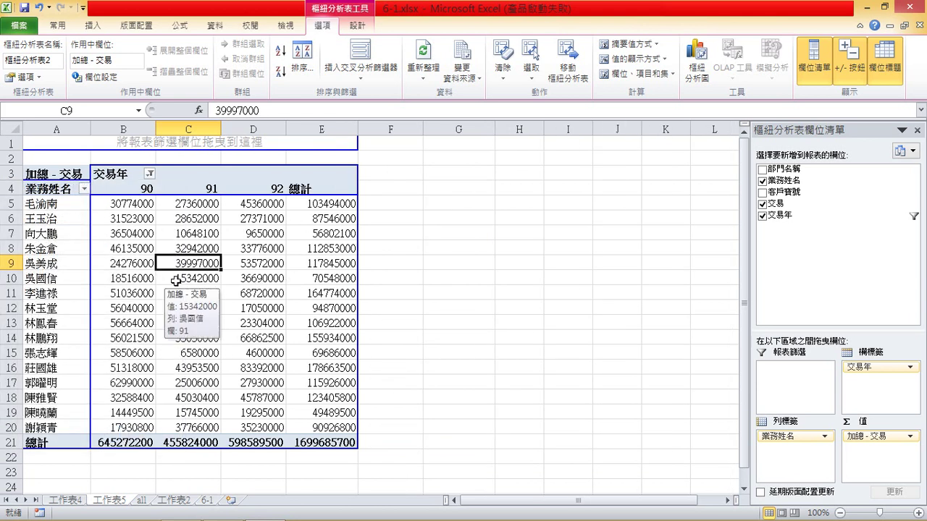
Copy the whole pivot worksheet and paste it as values at A1 of 工作表2.
left_click(13, 132)
key("ctrl+c")
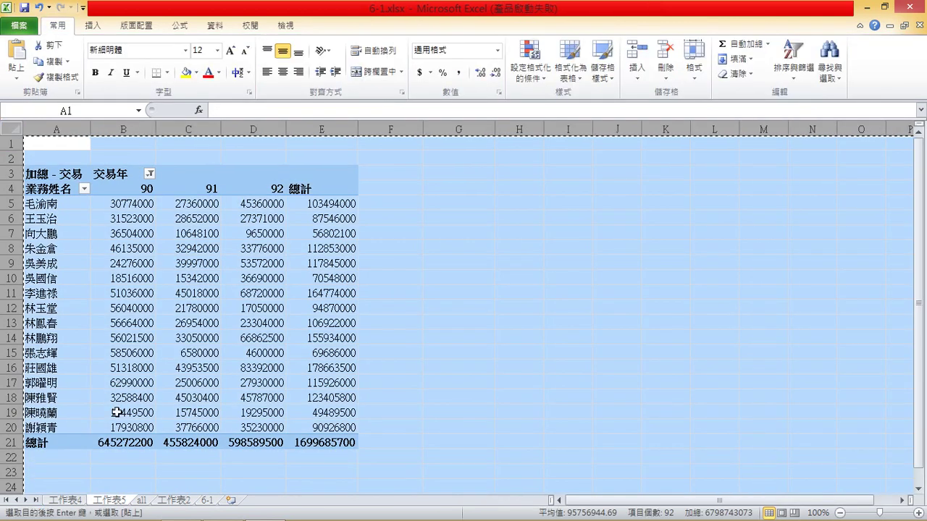
left_click(171, 501)
right_click(57, 143)
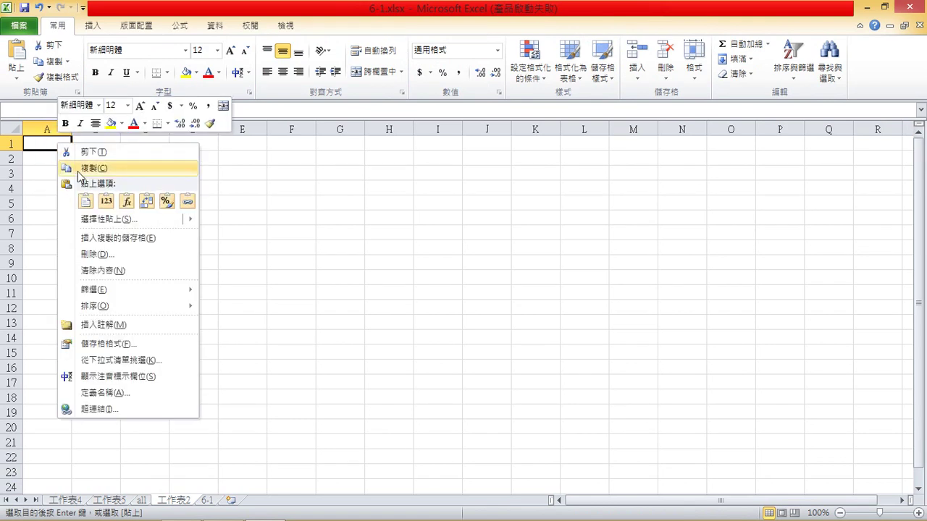
left_click(105, 200)
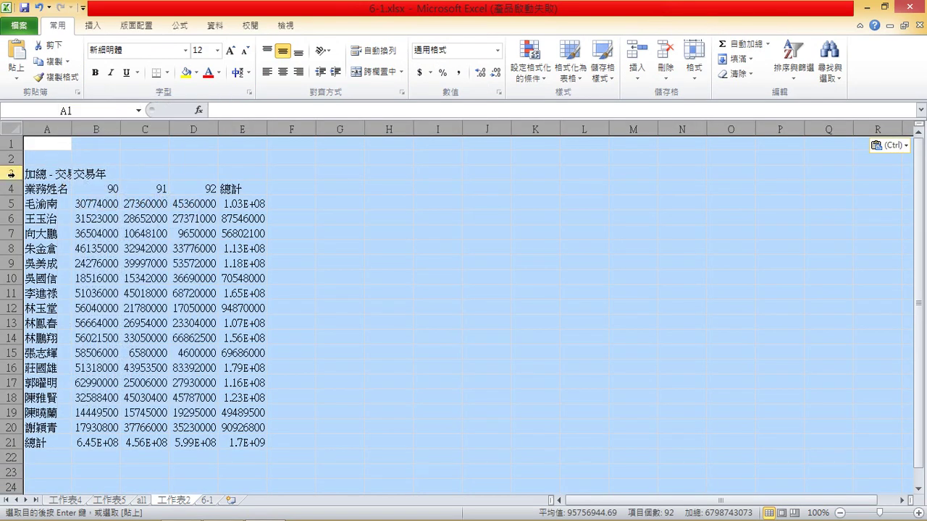
Delete rows 1 to 3 above the 業務姓名 header row.
left_click_drag(10, 175, 10, 144)
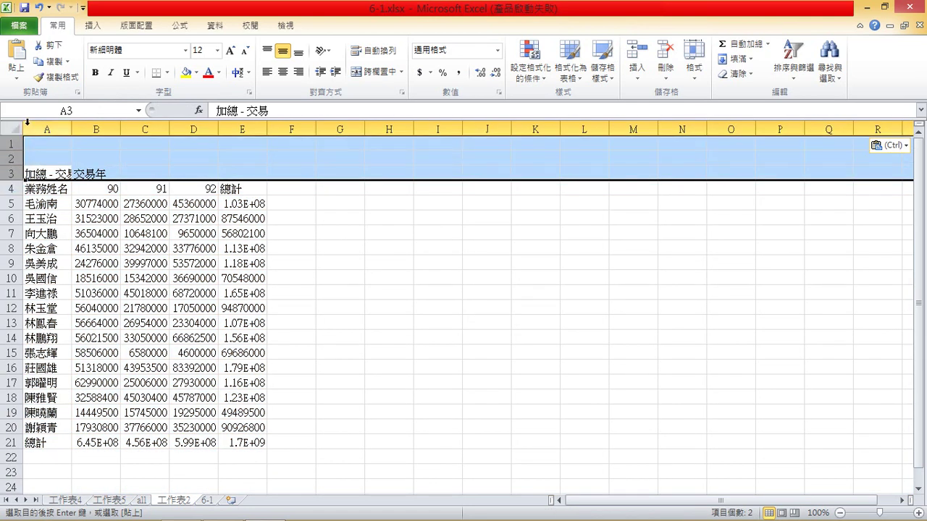
right_click(78, 160)
left_click(119, 273)
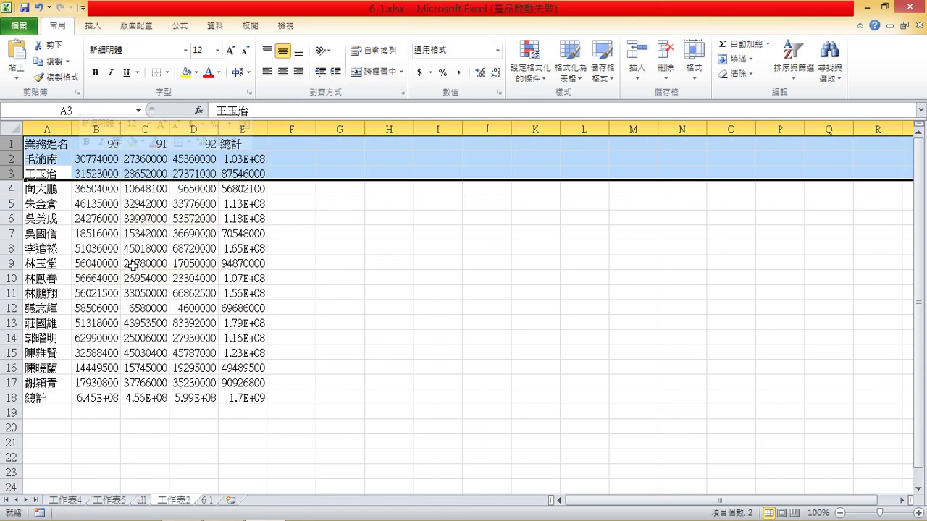
Delete the 總計 column E.
left_click(102, 143)
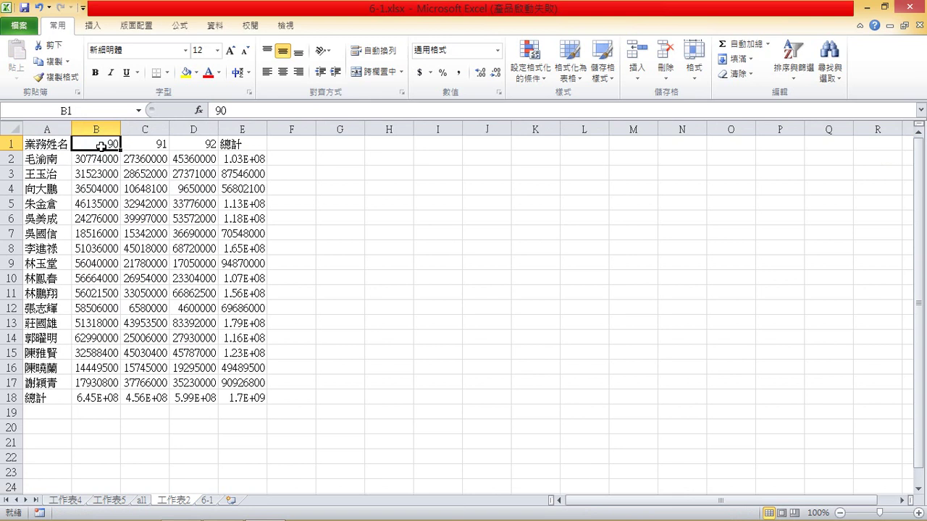
left_click(242, 129)
right_click(243, 130)
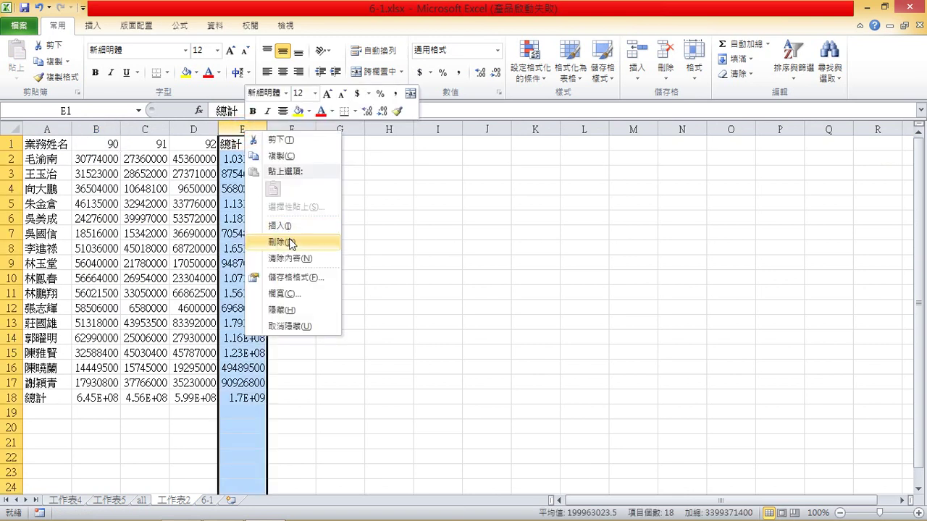
left_click(289, 243)
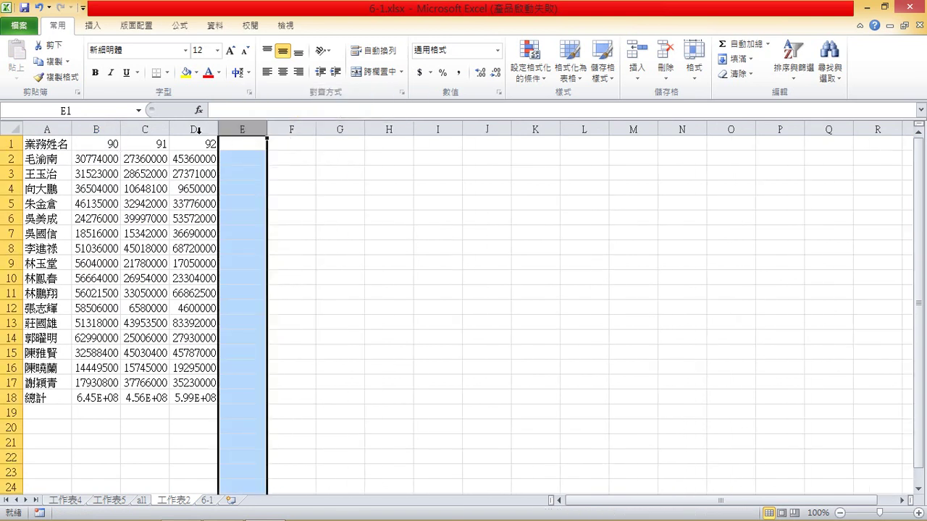
Change the year header in B1 to 90年交易.
left_click(113, 143)
left_click(238, 108)
type("ㄋㄧㄢˊ")
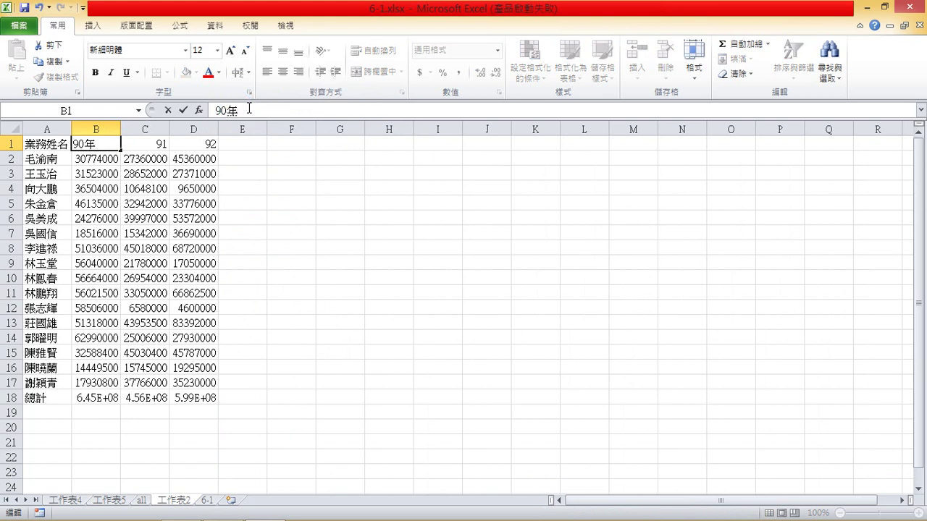
type("ㄐㄧㄠ ㄧˋ")
Copy the 年交易 suffix from B1 and use it to make the C1 and D1 headers 91年交易 and 92年交易.
left_click_drag(281, 107, 227, 111)
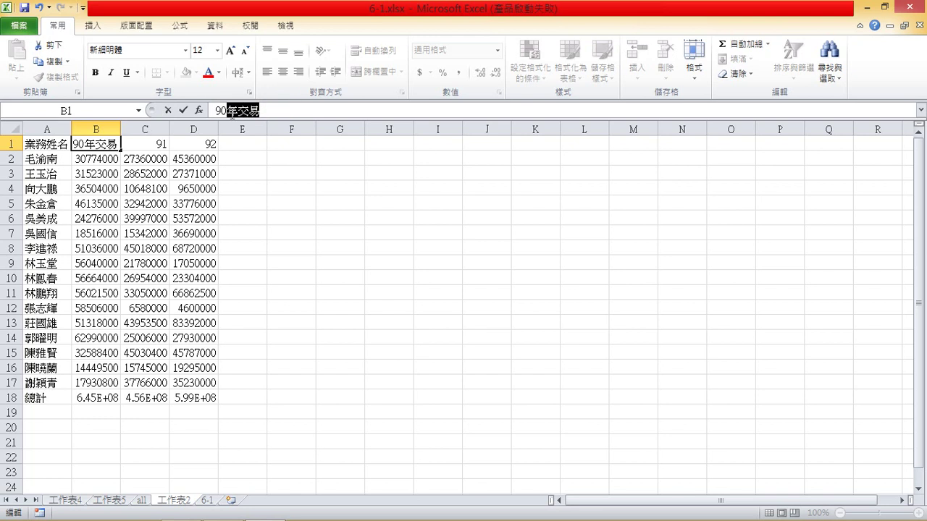
key("ctrl+c")
left_click(160, 145)
type("91")
left_click(242, 110)
key("ctrl+v")
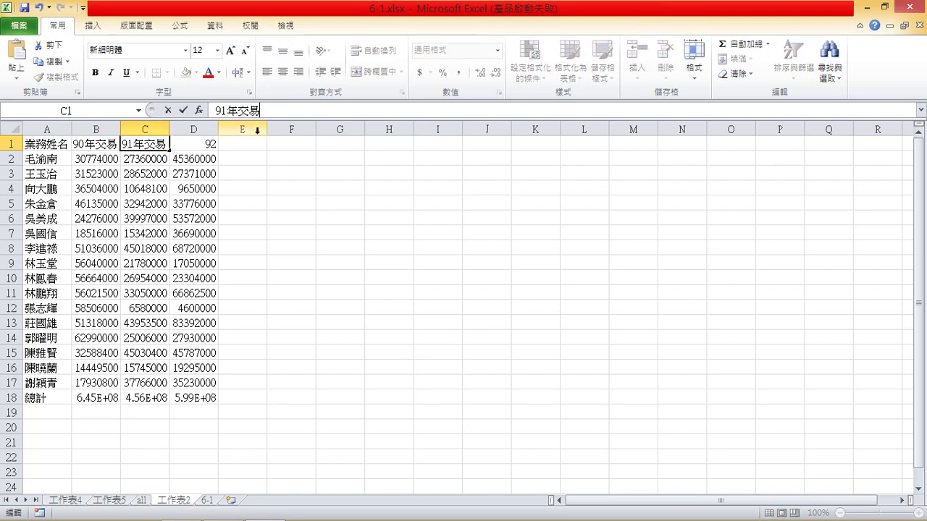
left_click(210, 144)
left_click(240, 110)
key("ctrl+v")
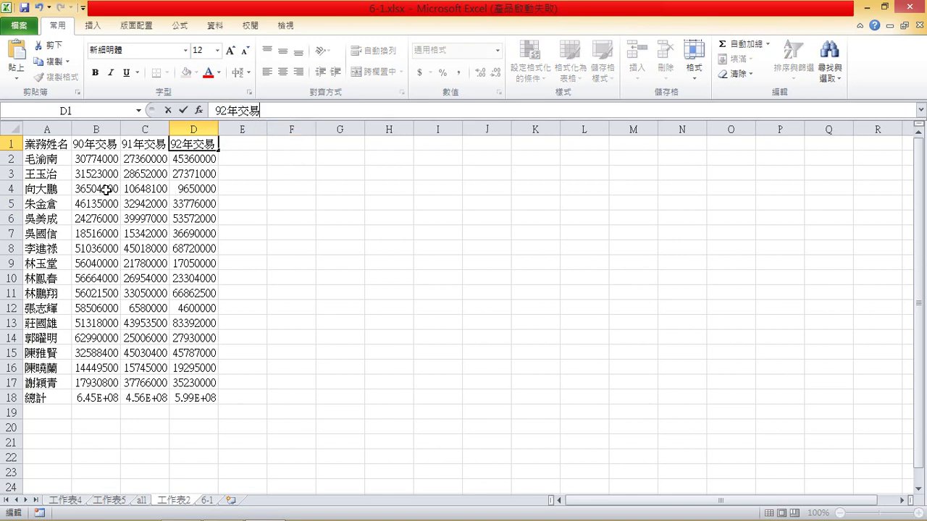
Fit all column widths of the worksheet to their contents.
left_click(11, 129)
left_click_drag(72, 131, 70, 132)
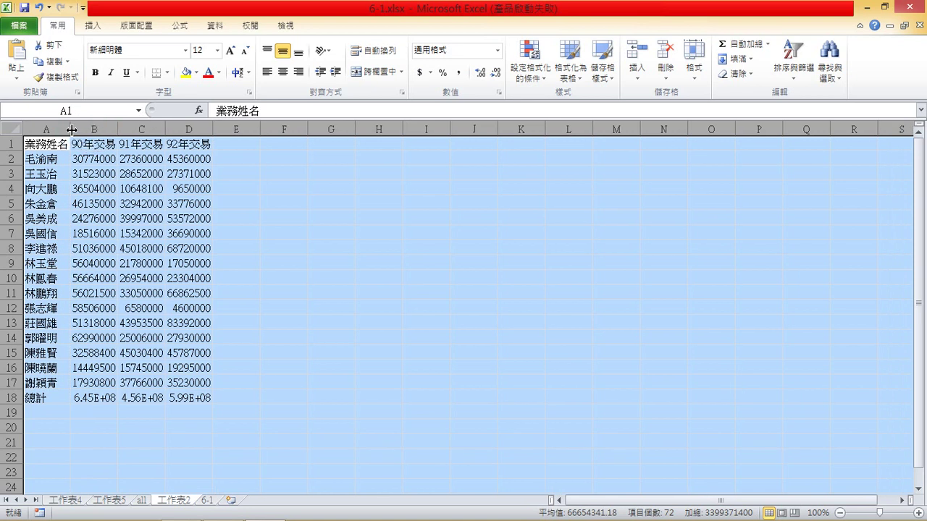
double_click(70, 129)
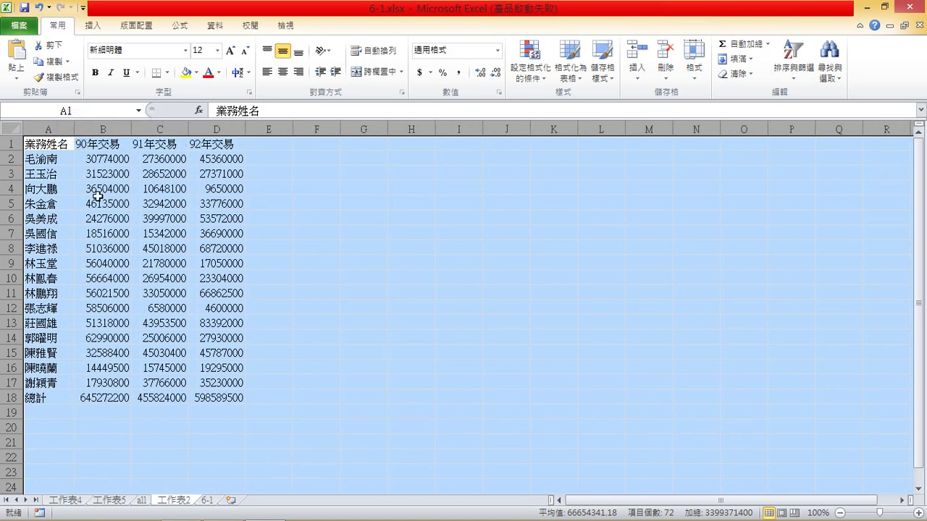
Delete the 總計 row 18 below the salesperson amounts.
left_click(13, 398)
right_click(13, 398)
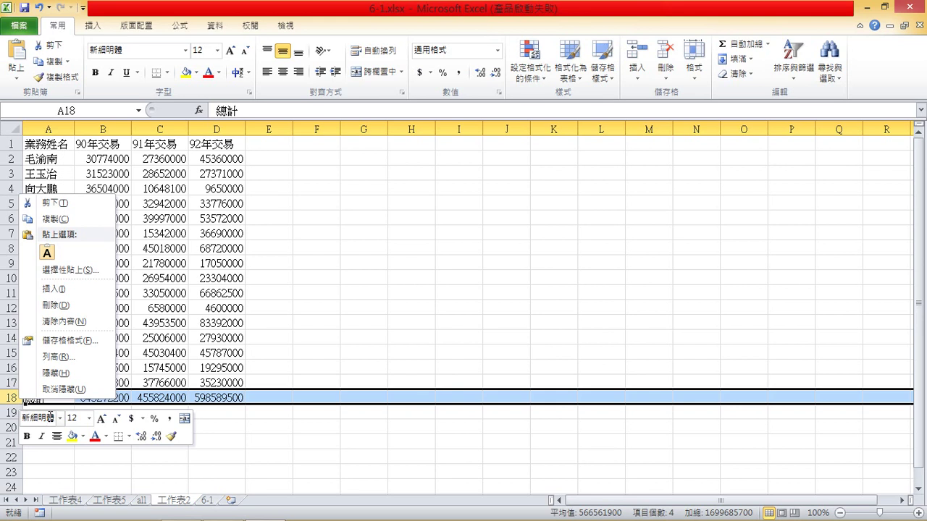
right_click(210, 401)
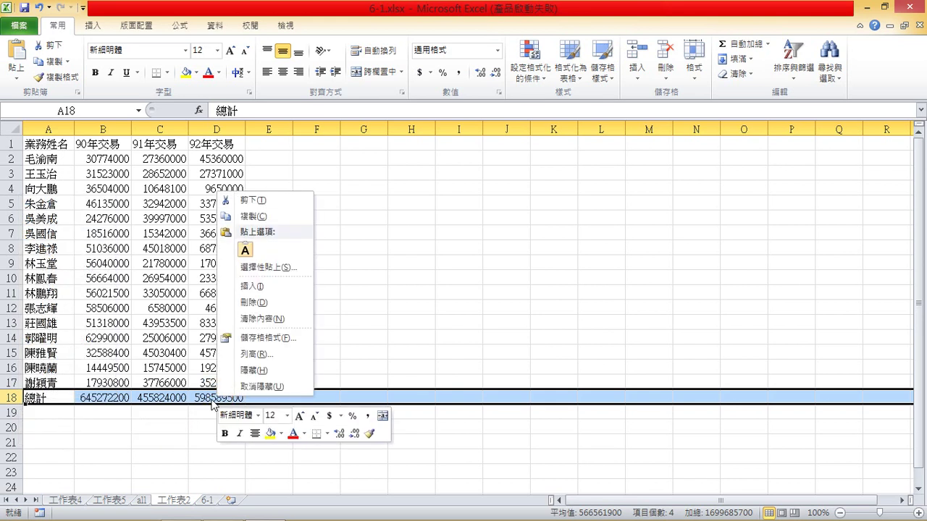
left_click(265, 302)
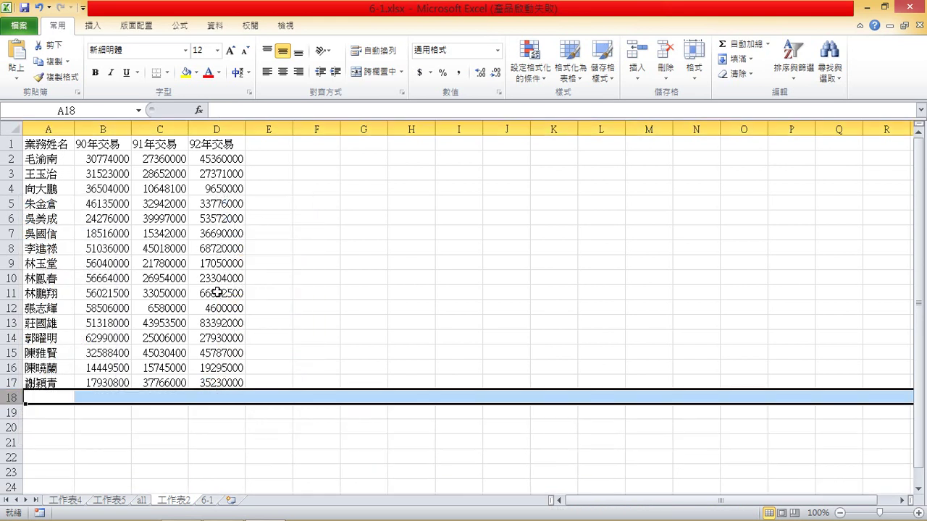
left_click(217, 293)
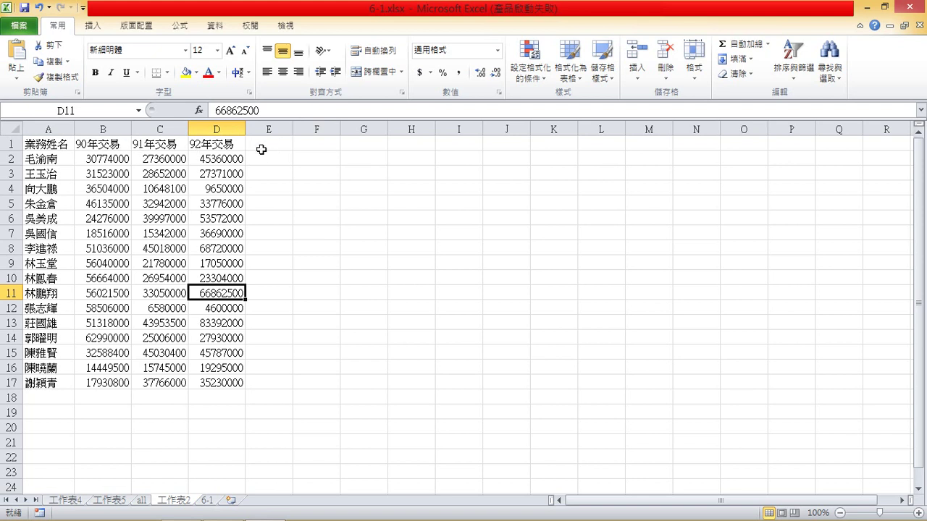
Enter the header 90-91年成長 in cell E1, beside the 92年交易 column.
left_click(236, 146)
left_click(277, 146)
left_click(250, 107)
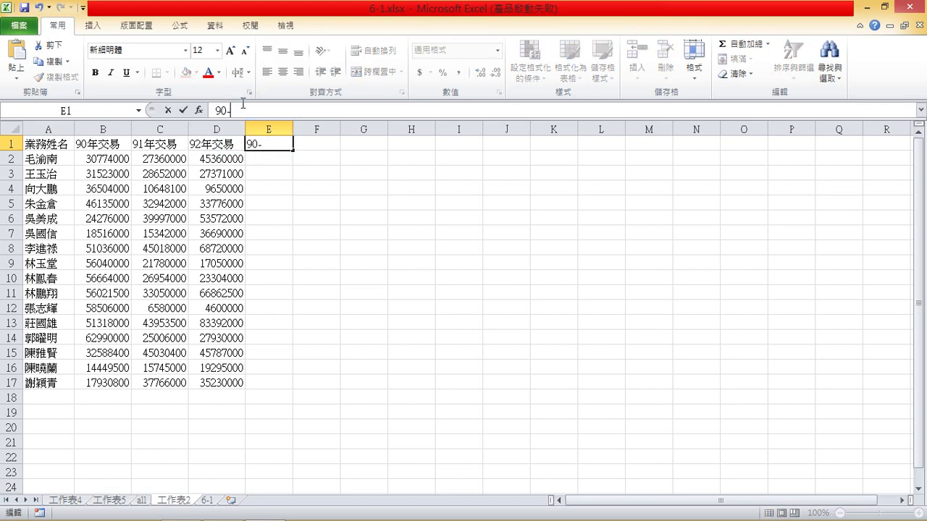
type("90-91年成長")
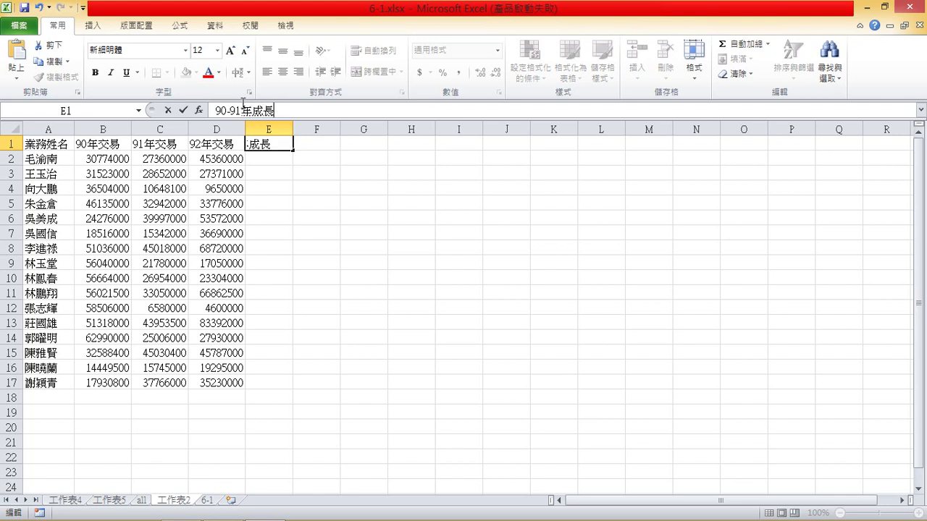
key("Return")
key("Return")
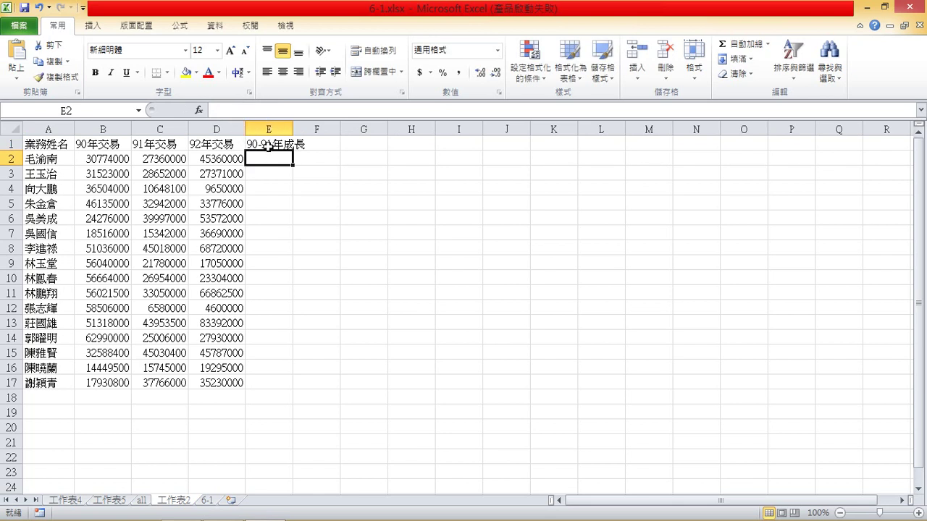
Extend the E1 growth header into F1 as a series and fit all column widths to their contents.
left_click(287, 148)
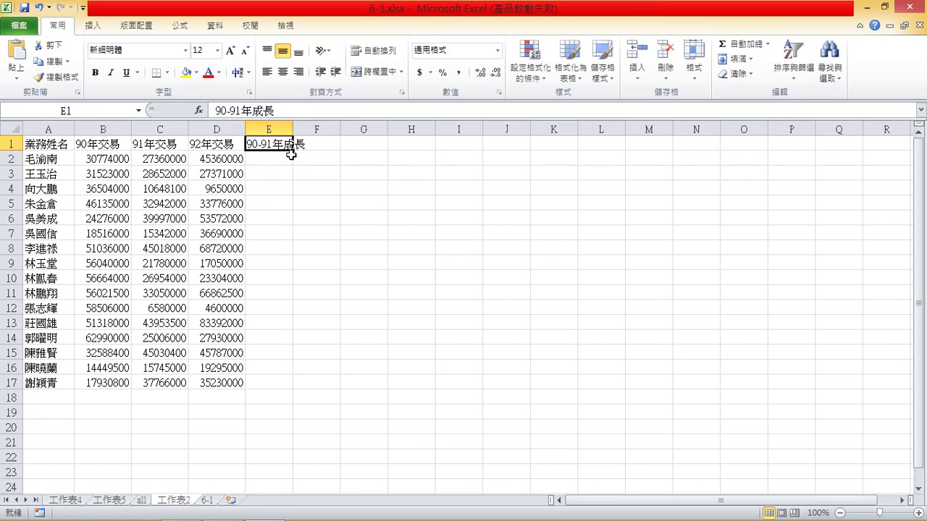
left_click_drag(291, 153, 322, 142)
left_click(292, 150)
left_click(333, 142)
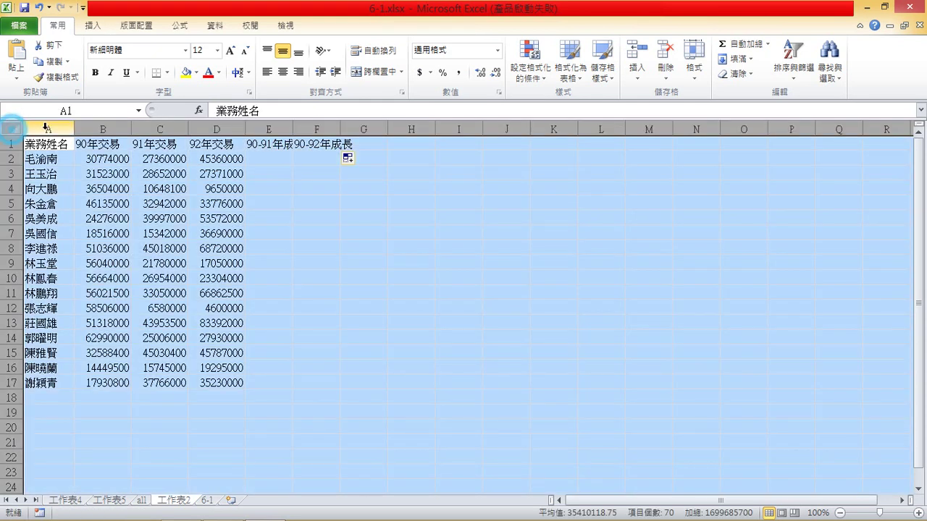
left_click(11, 128)
double_click(74, 129)
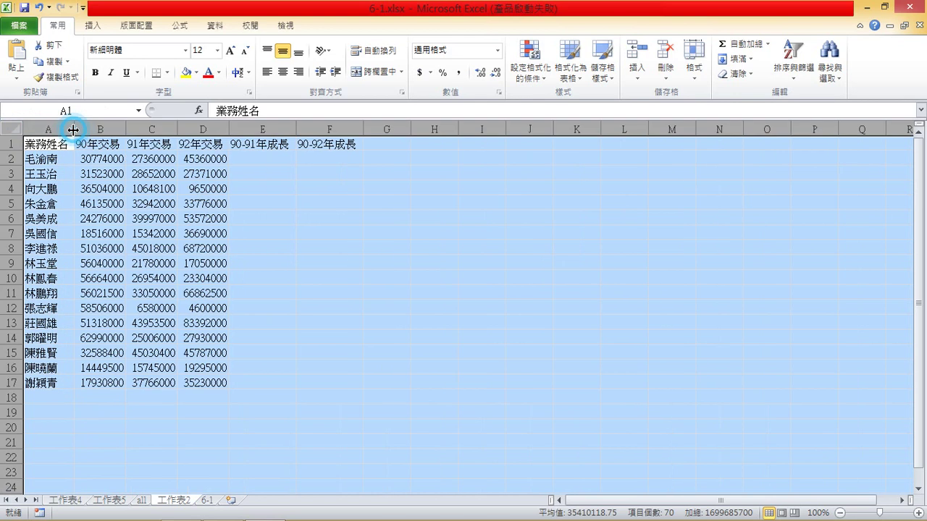
Change the header in F1 to 91-92年成長.
left_click(326, 144)
left_click(224, 111)
type("1")
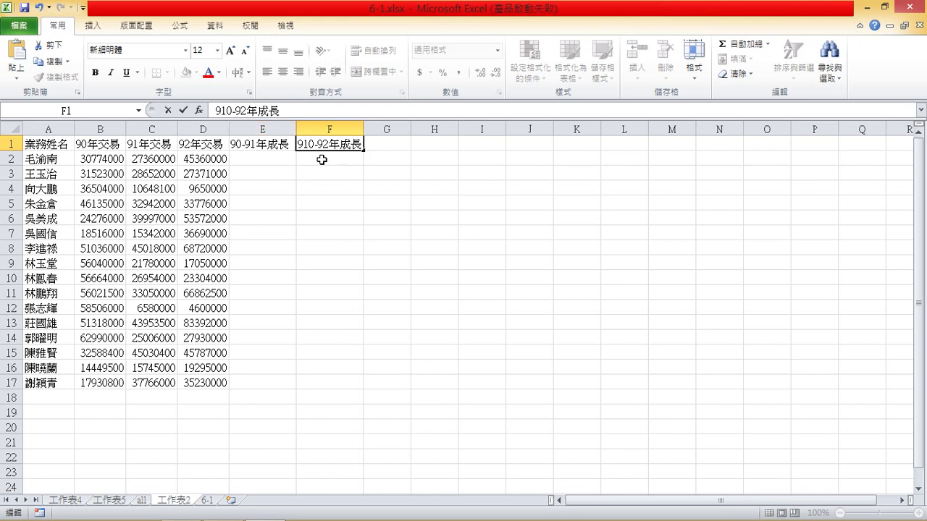
left_click(233, 111)
key("BackSpace")
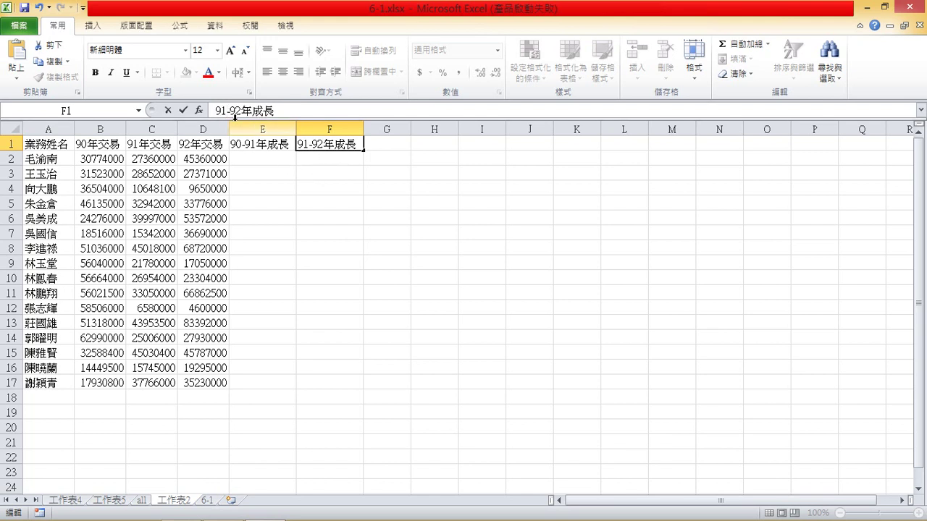
Build the growth rate formula =(C2-B2)/B2 in E2 from the 91年交易 and 90年交易 amounts.
left_click(268, 158)
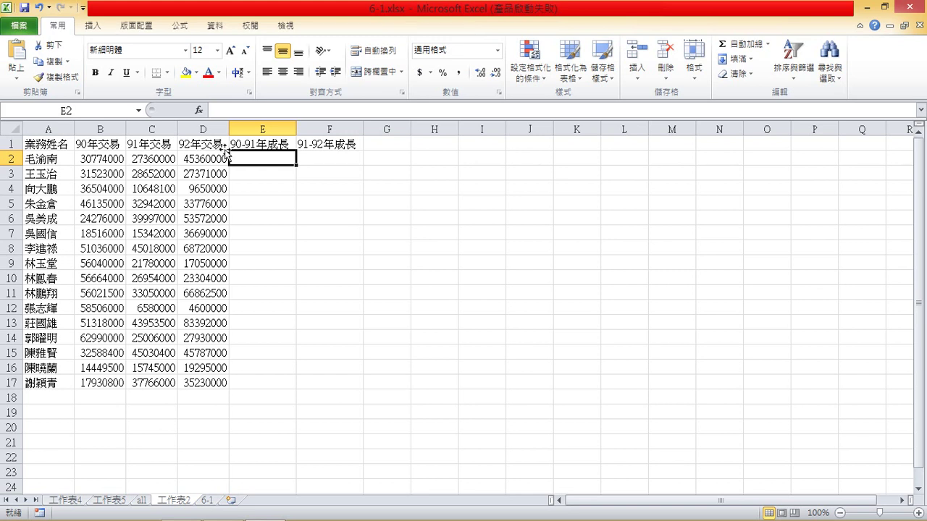
left_click(251, 108)
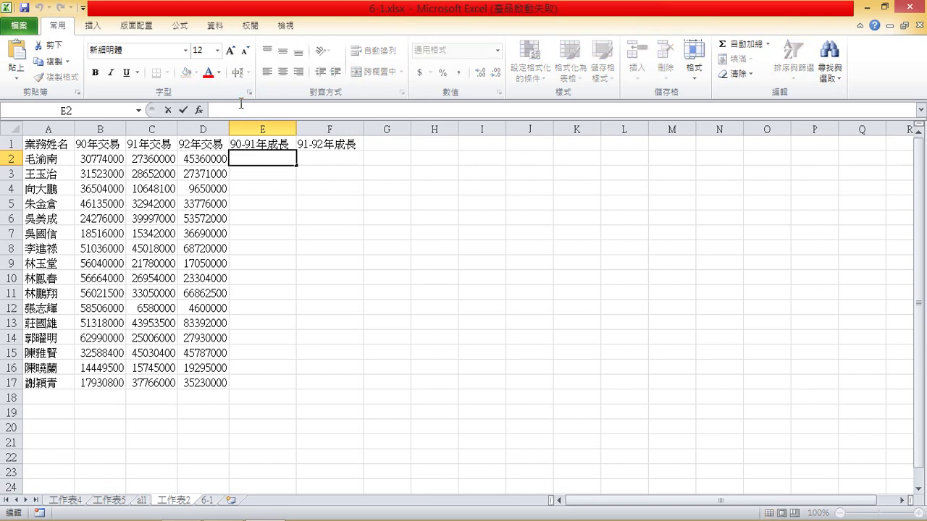
type("=")
left_click(166, 160)
type("-")
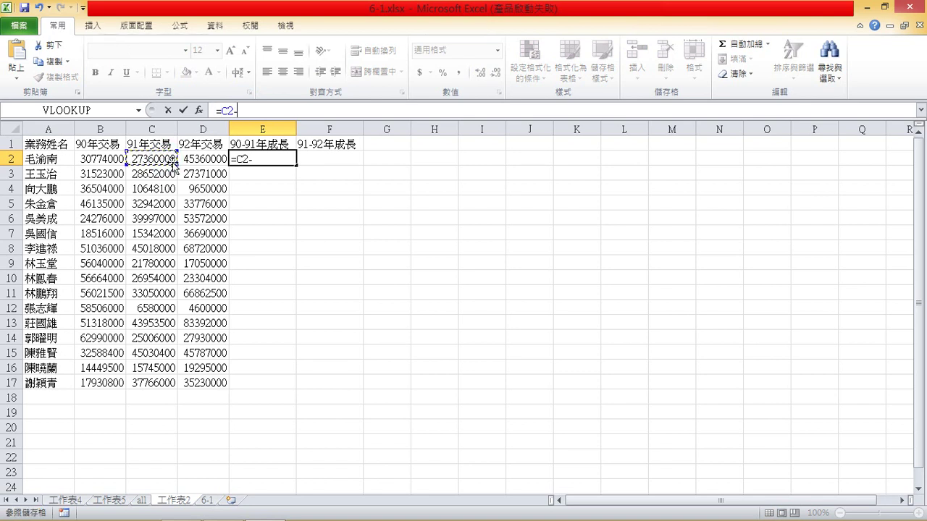
left_click(102, 158)
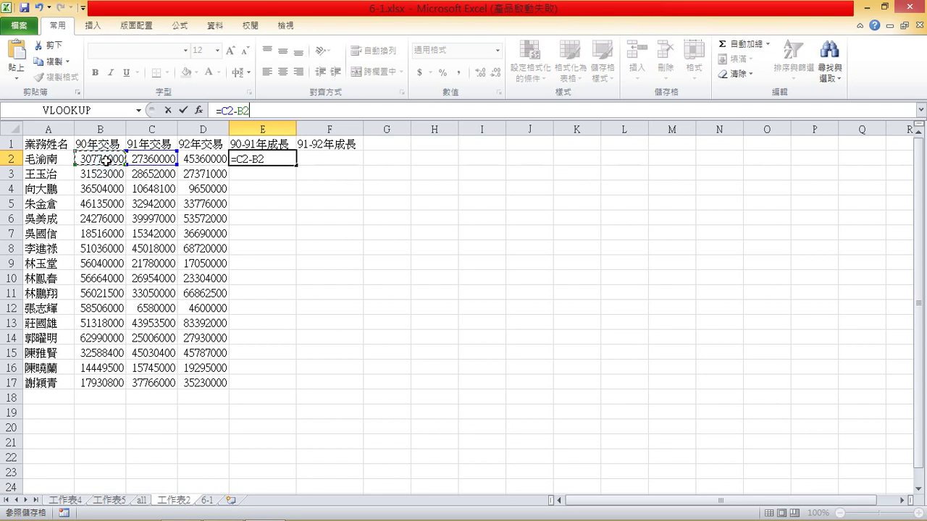
type(")")
left_click(221, 114)
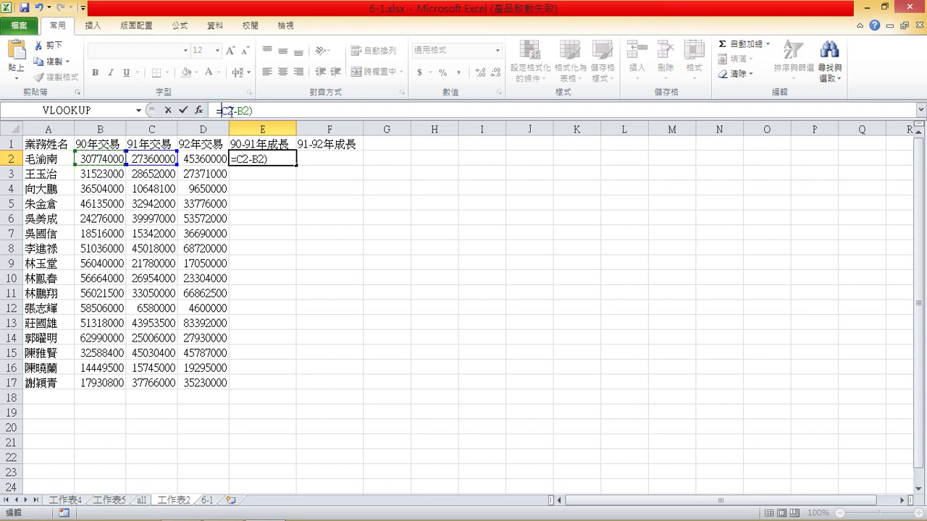
type("(")
left_click(288, 108)
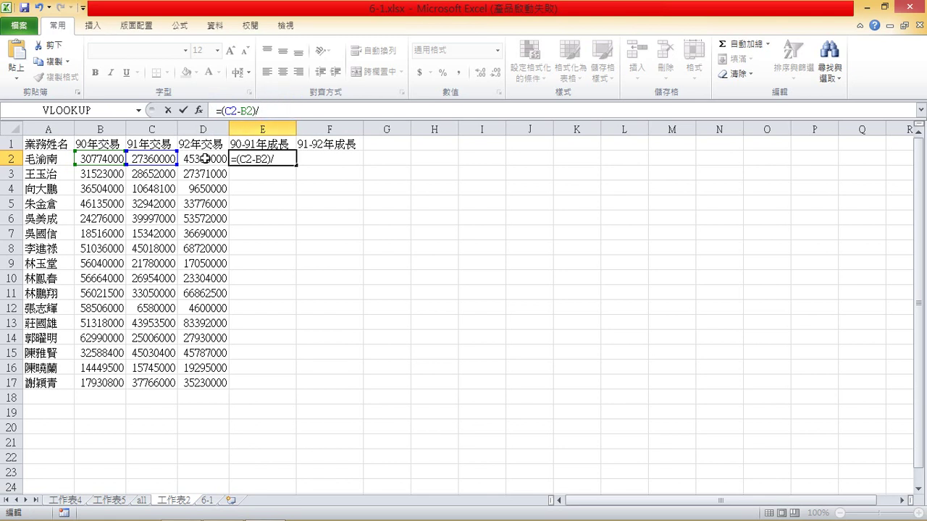
left_click(105, 157)
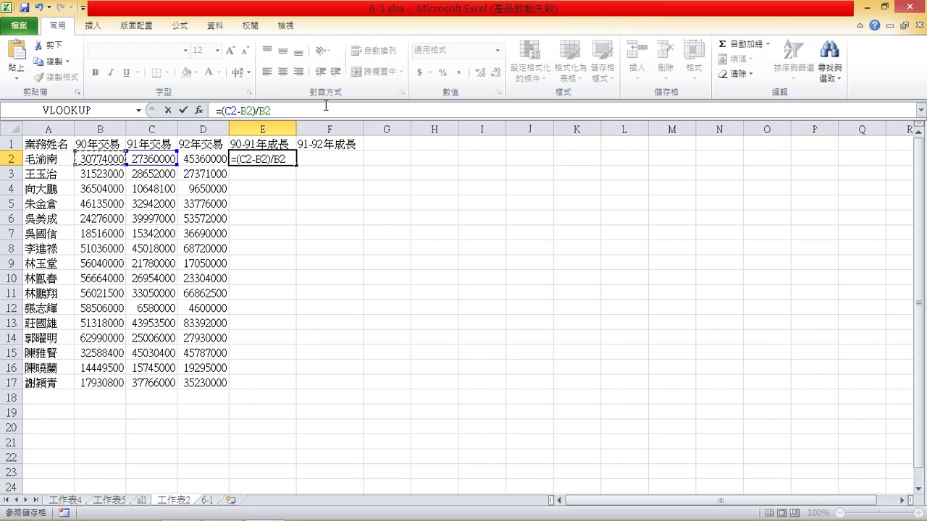
Wrap the E2 growth formula in ROUND with 4 decimal places, giving =ROUND((C2-B2)/B2,4).
type("ㄝ")
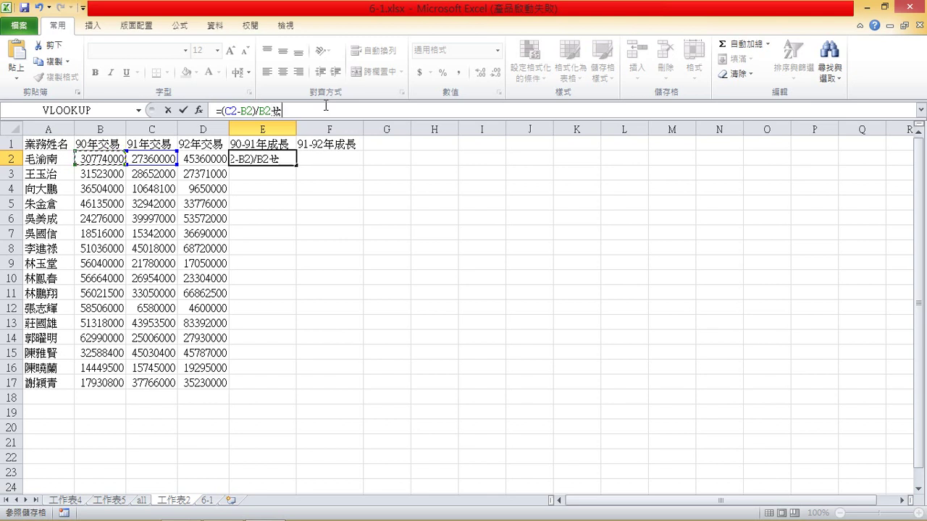
key("BackSpace")
type(",4)")
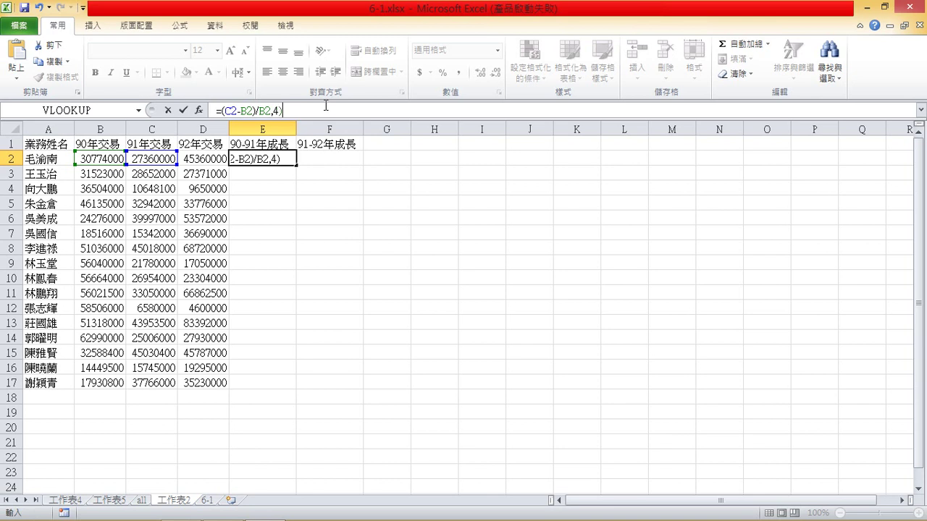
left_click(219, 112)
left_click(219, 113)
type("round")
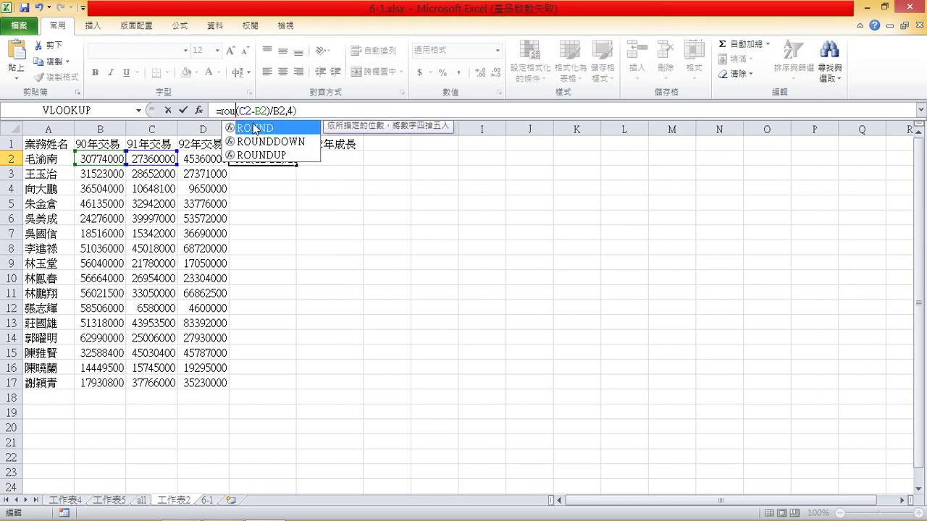
type("(")
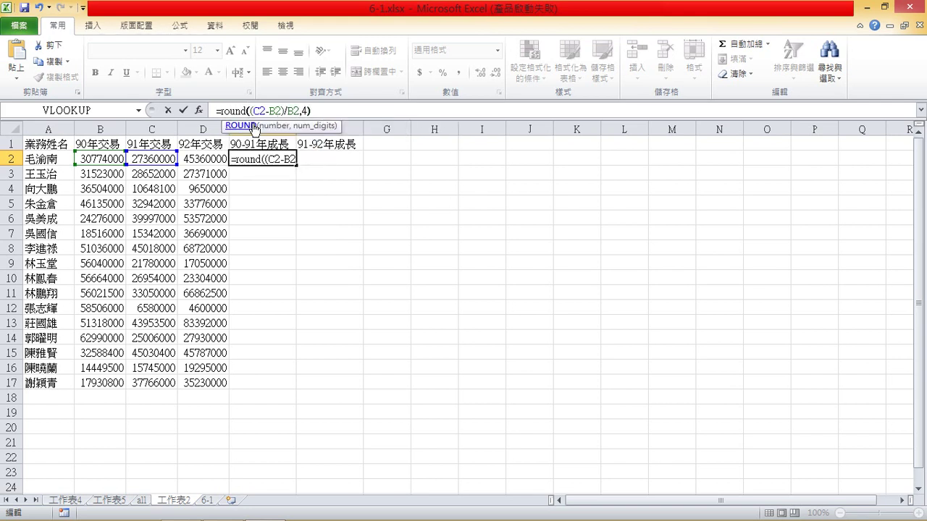
key("Return")
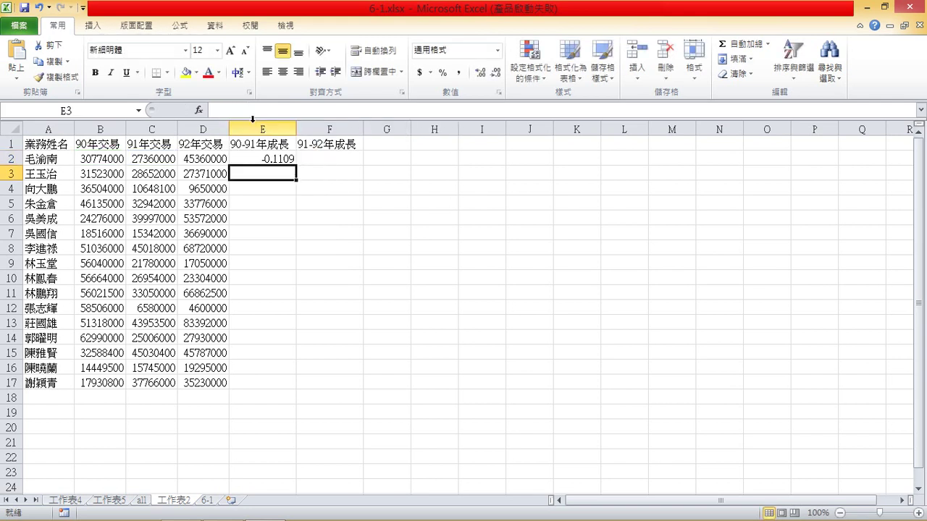
Copy the E2 growth formula across to F2 and fill both growth columns down to row 17.
left_click(278, 160)
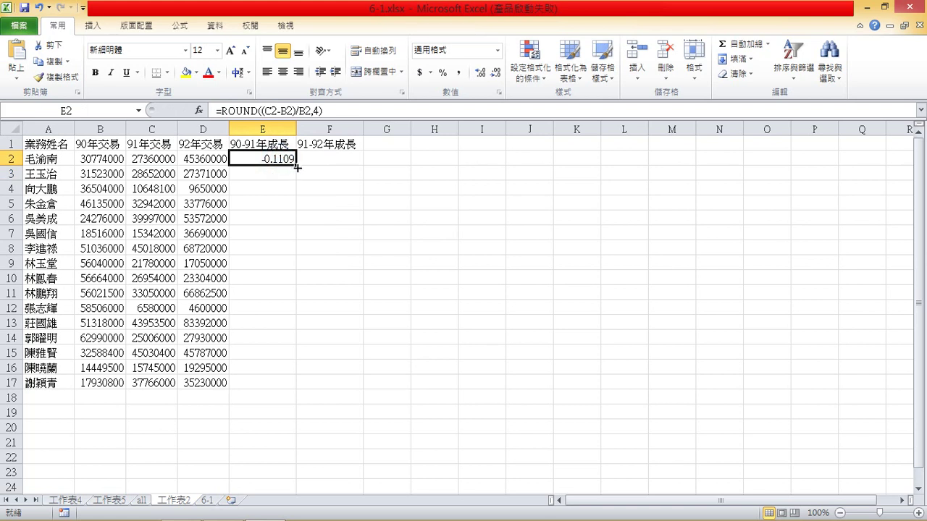
left_click_drag(297, 167, 359, 169)
left_click(334, 163)
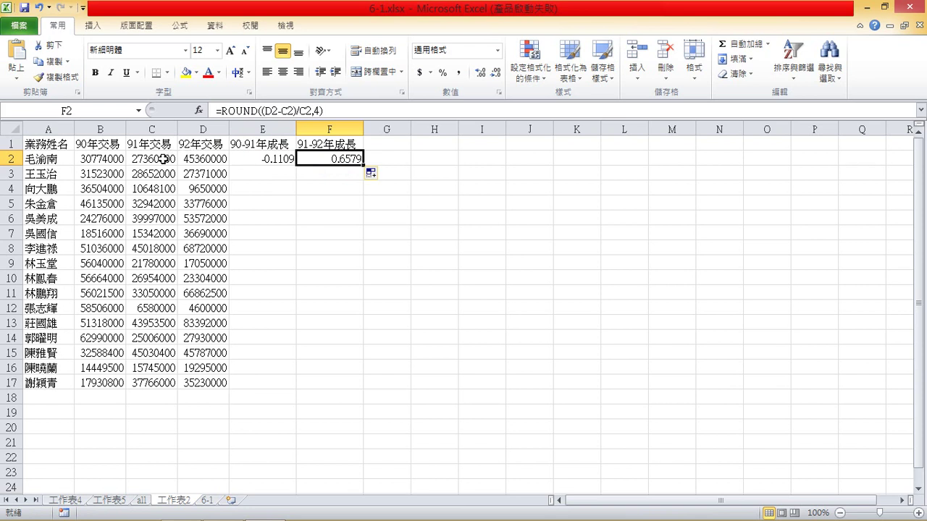
left_click_drag(278, 161, 334, 383)
Format the growth rates in E2:F17 as 百分比 with 2 decimal places.
right_click(316, 208)
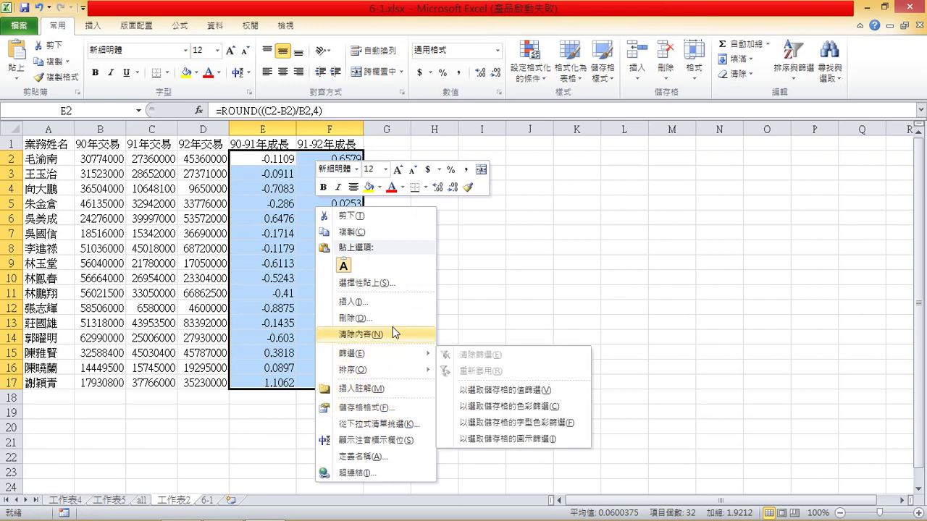
left_click(376, 408)
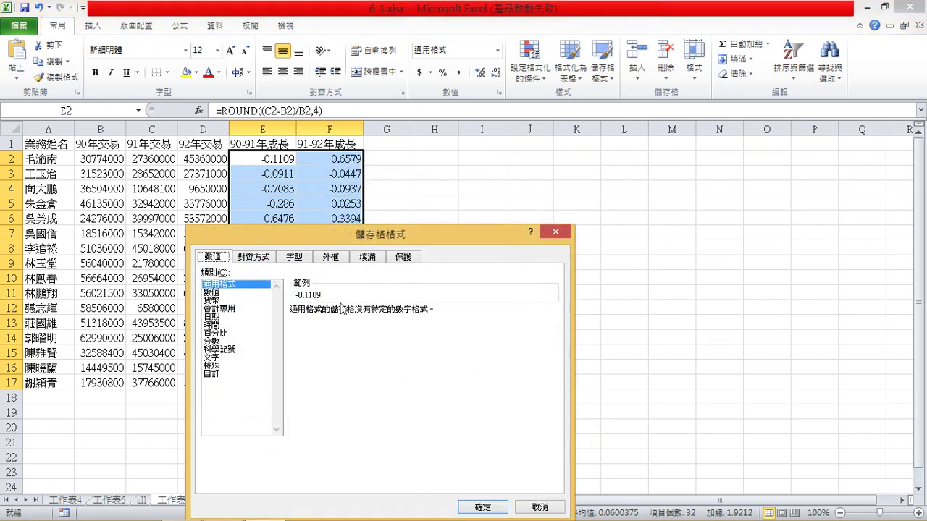
left_click(227, 333)
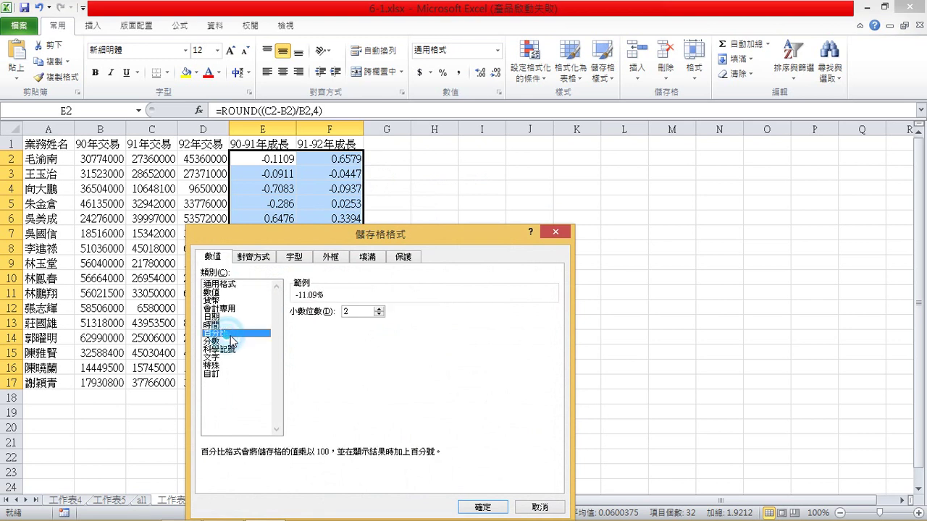
left_click(483, 508)
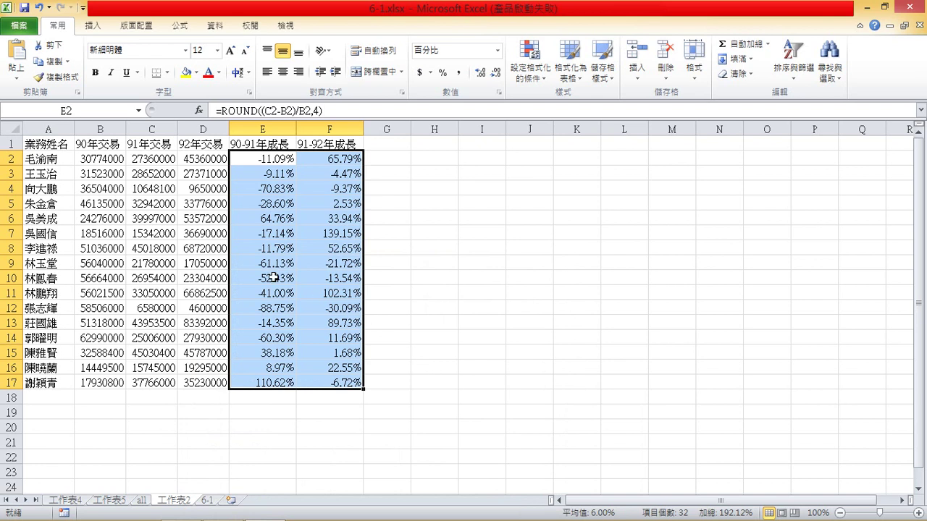
Copy the whole worksheet and paste it over itself as values to replace the growth formulas.
left_click(11, 128)
right_click(114, 174)
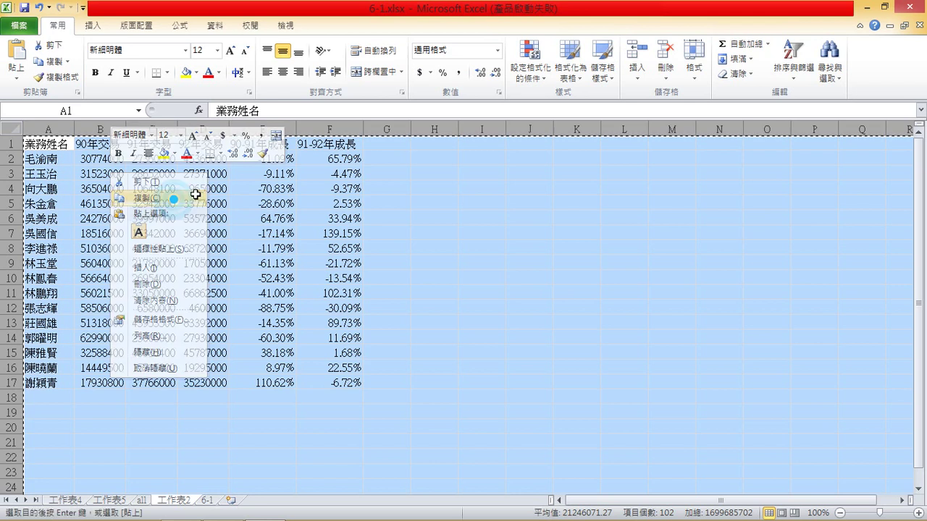
left_click(190, 197)
right_click(211, 191)
left_click(261, 250)
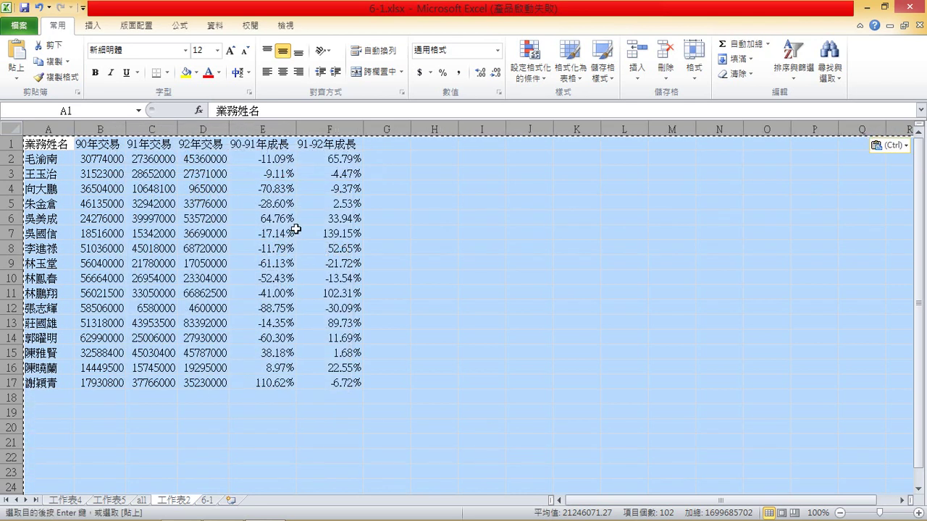
Turn on filtering for the header row and sort the table by 90-91年成長 from largest to smallest.
left_click(794, 62)
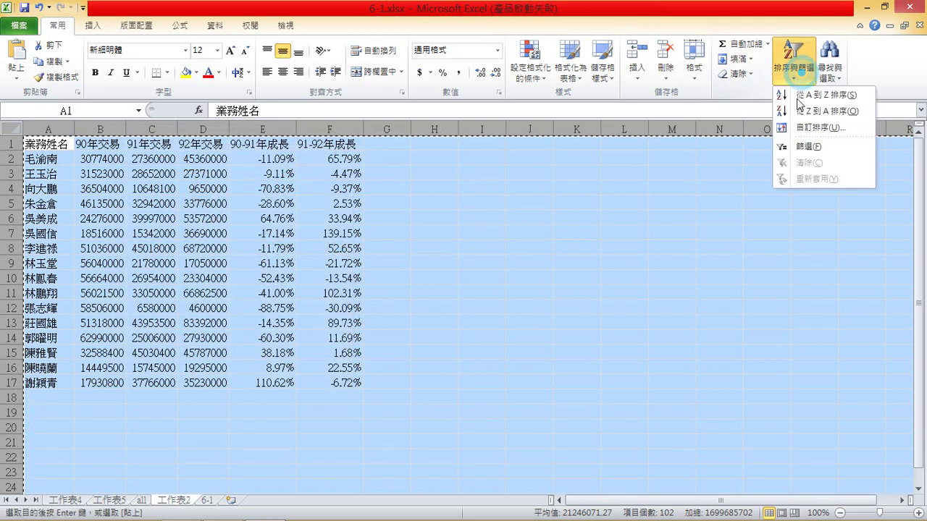
left_click(797, 144)
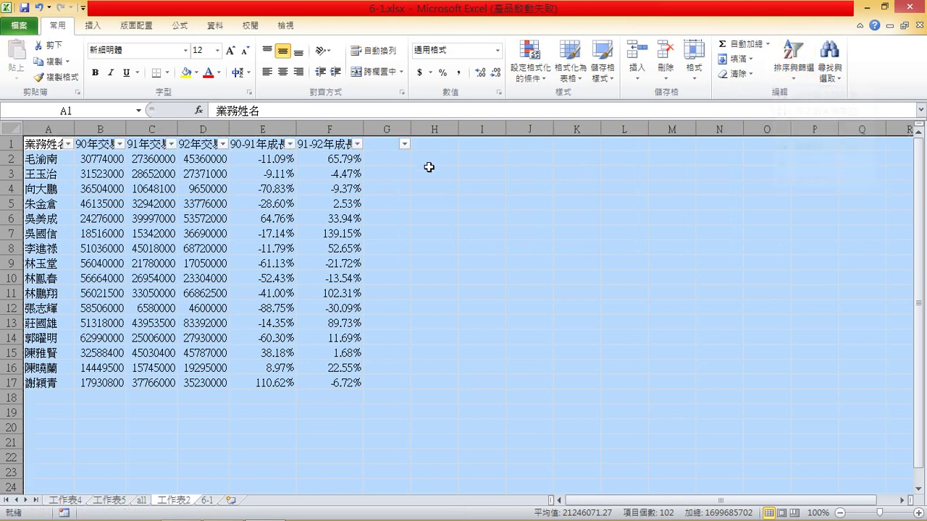
left_click(290, 144)
left_click(258, 172)
left_click(306, 187)
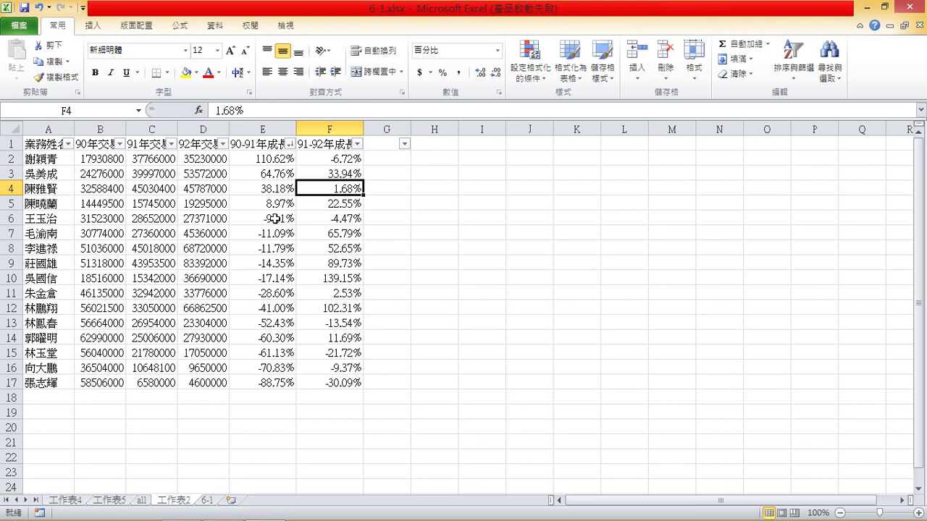
Delete rows 6 to 17, the salespeople with negative 90-91年成長.
left_click_drag(11, 218, 6, 379)
right_click(146, 286)
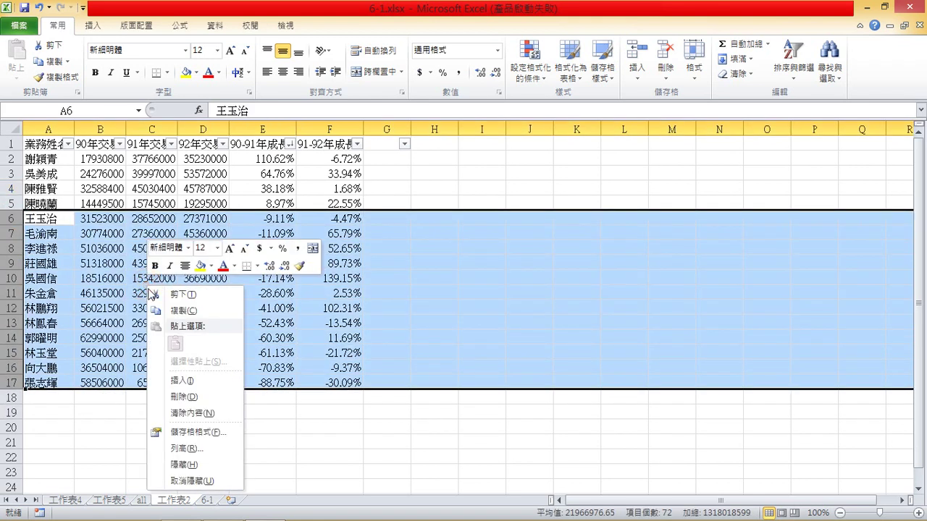
left_click(185, 397)
left_click(286, 247)
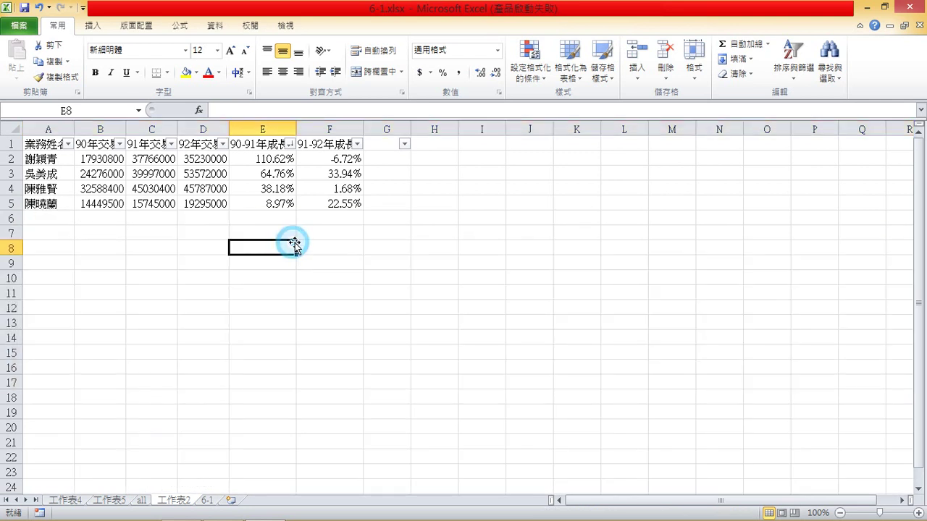
Delete row 2, the remaining salesperson with negative 91-92年成長.
left_click(9, 159)
right_click(8, 158)
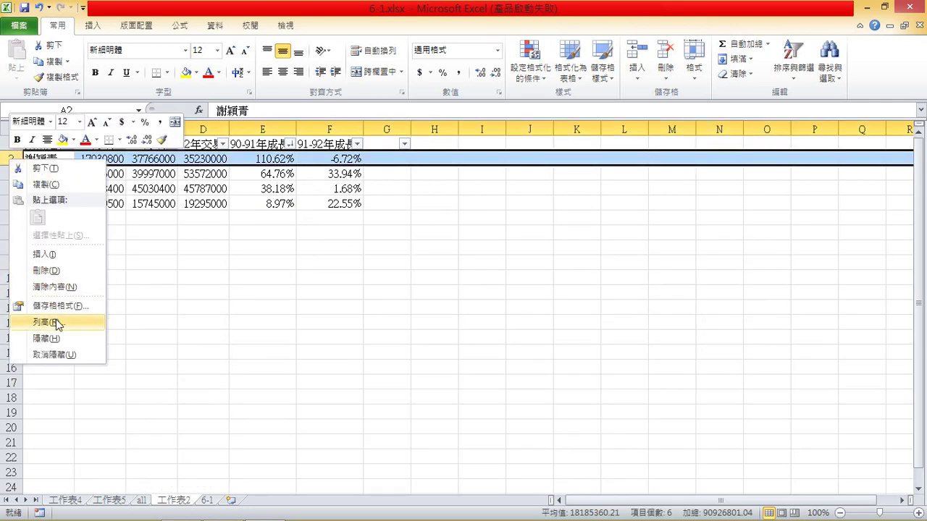
left_click(61, 271)
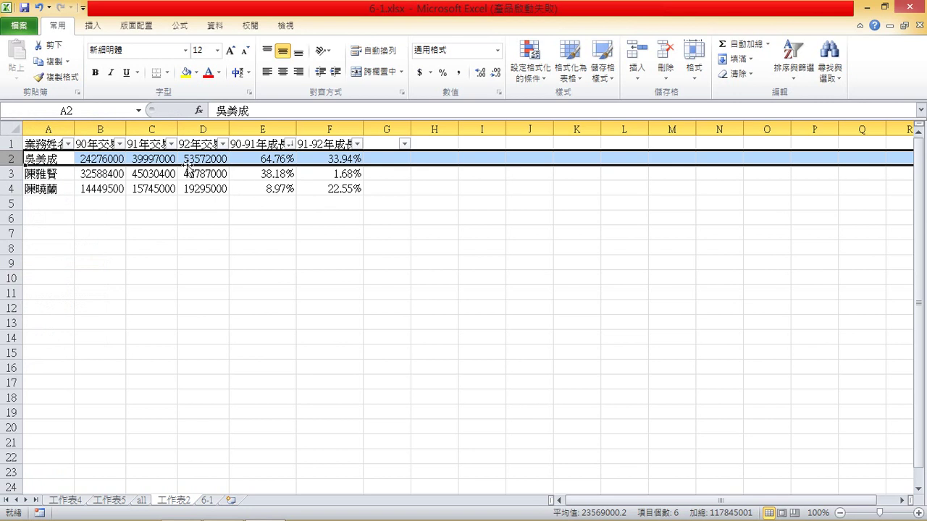
Turn off the header row filtering and centre the contents of every cell on the worksheet.
left_click(793, 69)
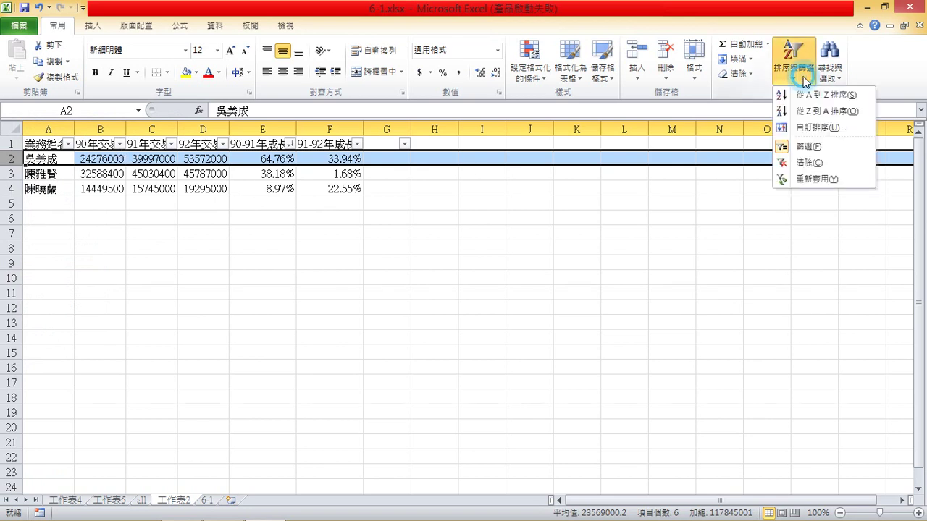
left_click(809, 146)
left_click(443, 188)
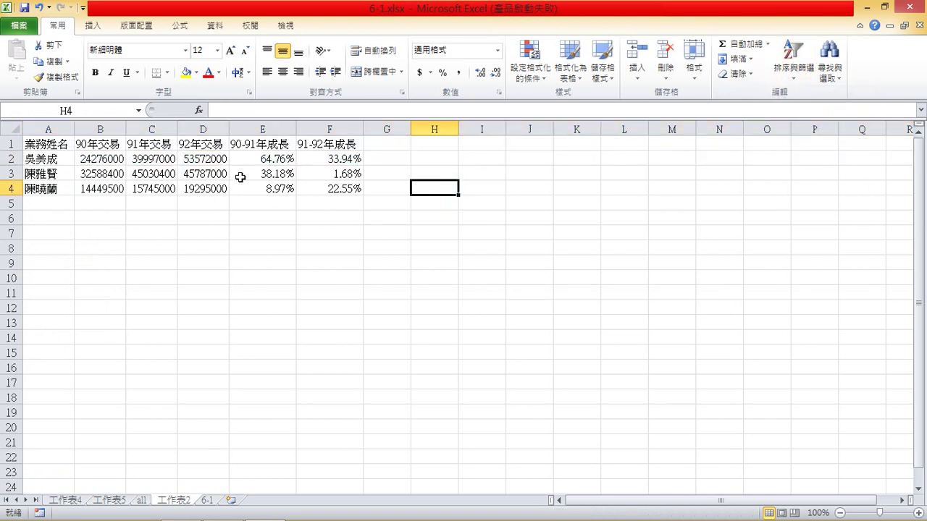
left_click(12, 129)
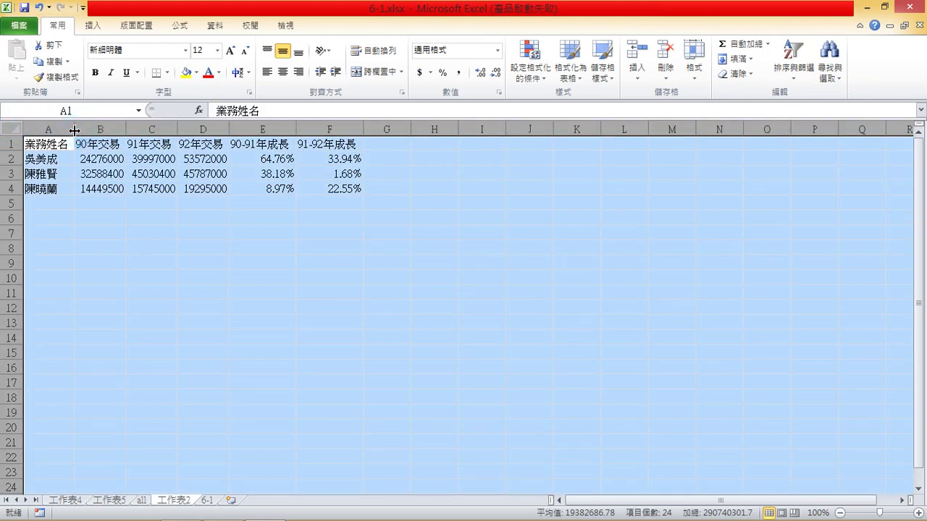
left_click(287, 74)
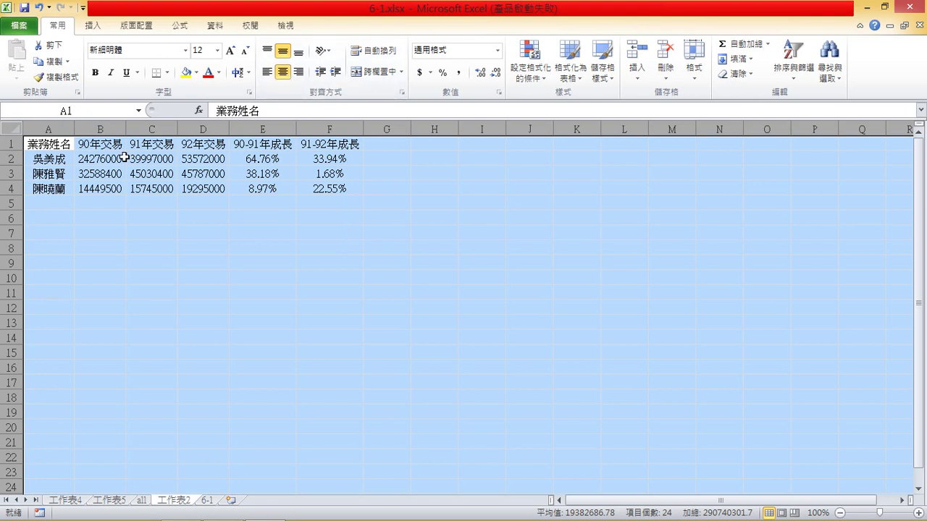
Format columns B to D as numbers with a thousands separator and 0 decimal places.
left_click_drag(101, 128, 203, 130)
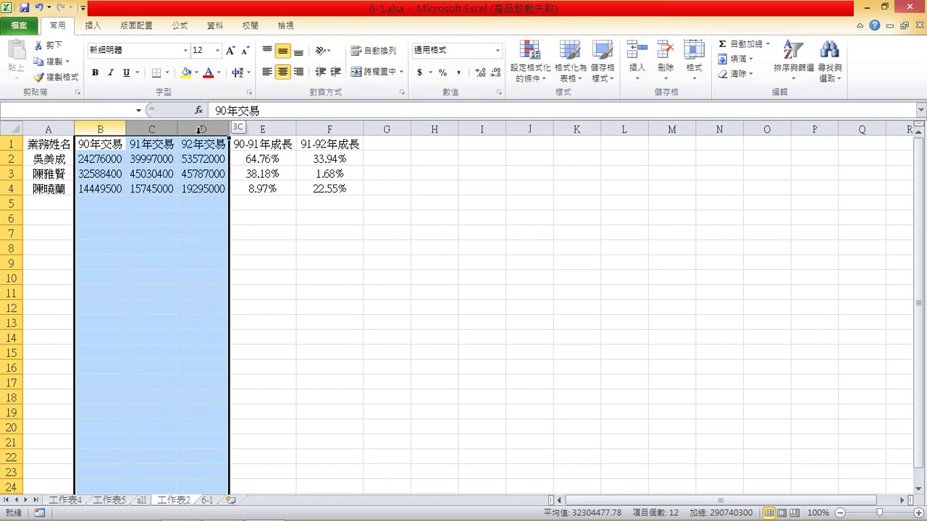
right_click(179, 164)
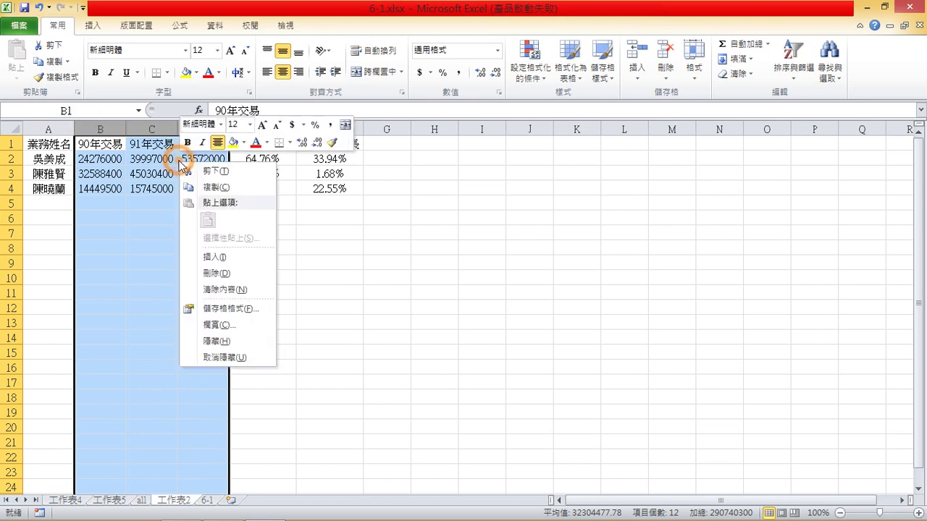
left_click(229, 309)
left_click(86, 223)
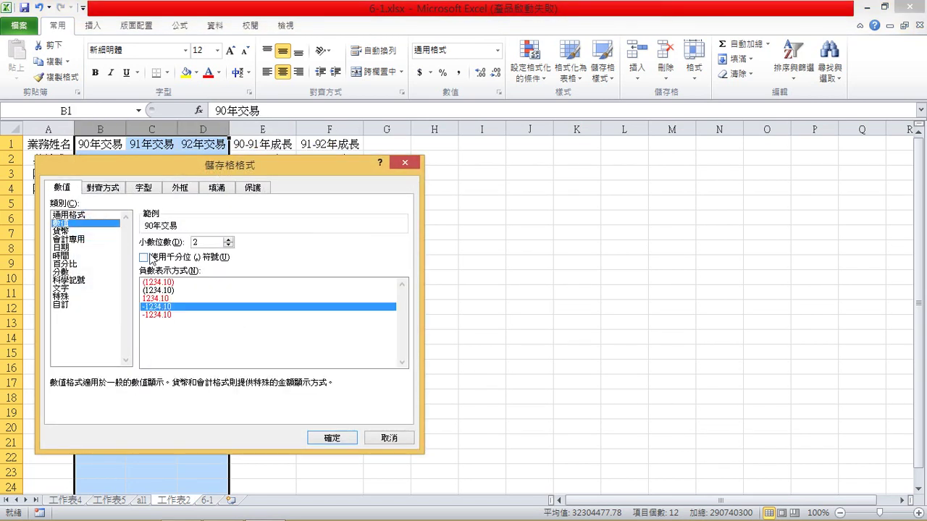
left_click(144, 259)
left_click(228, 246)
left_click(228, 245)
left_click(331, 437)
left_click(343, 216)
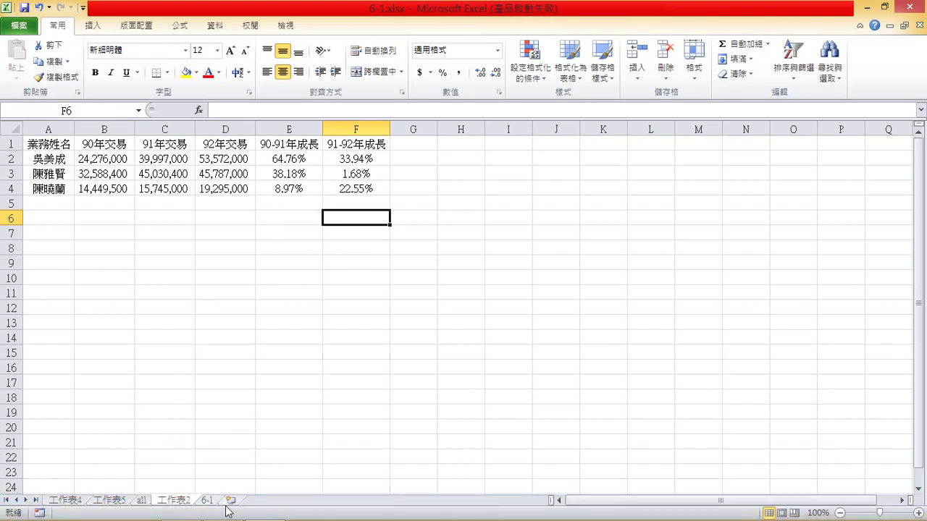
Rename the finished salesperson growth worksheet as 6-2.
double_click(178, 501)
type("6-2")
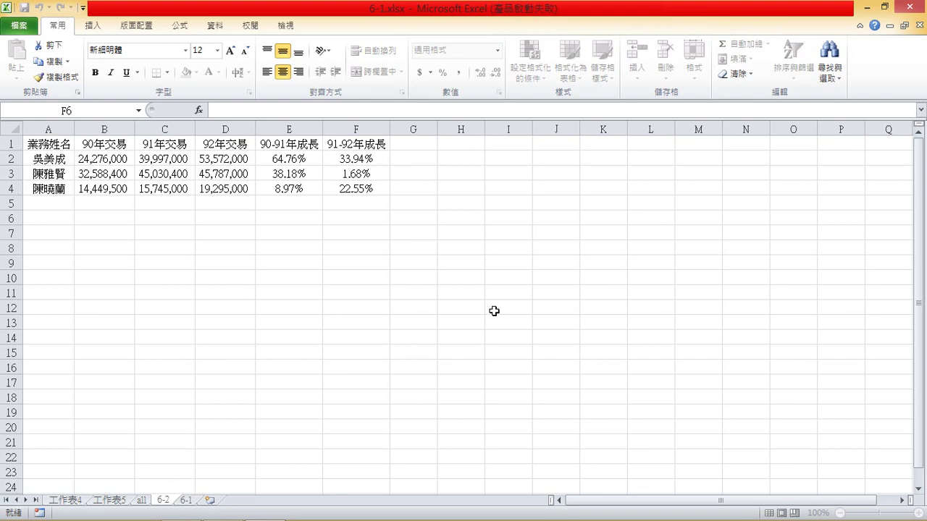
left_click(494, 311)
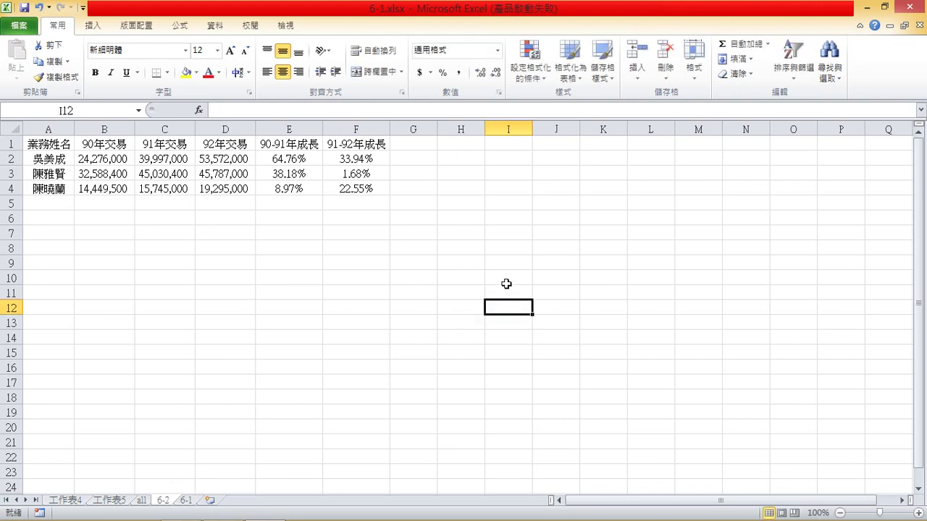
Create a pivot table on a new worksheet from the range A1:E299 on the all sheet.
left_click(143, 500)
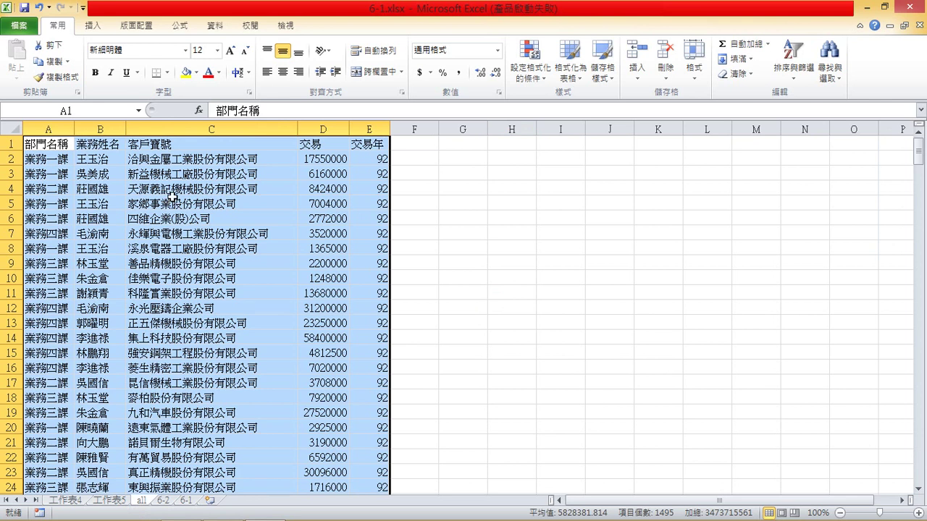
left_click(94, 26)
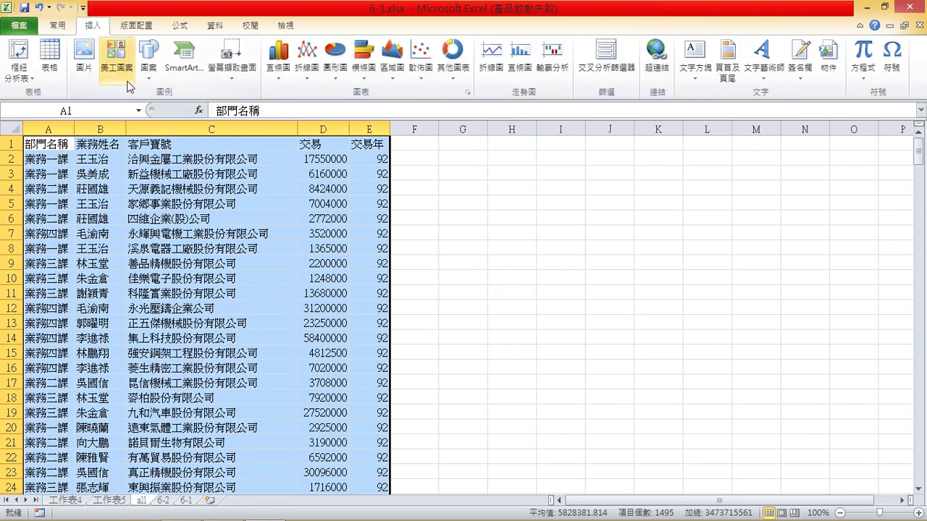
left_click(18, 51)
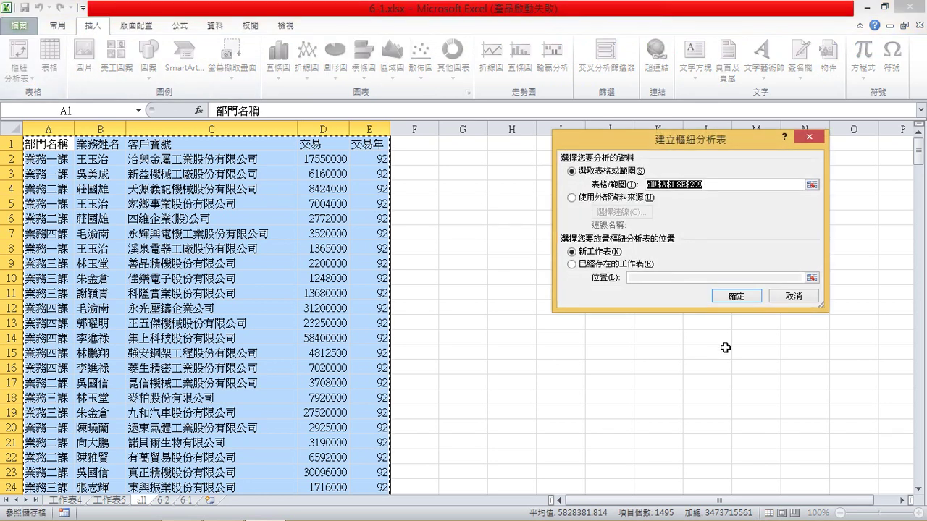
left_click(734, 296)
Switch the empty pivot table to the classic layout that allows fields to be placed in the grid.
right_click(42, 264)
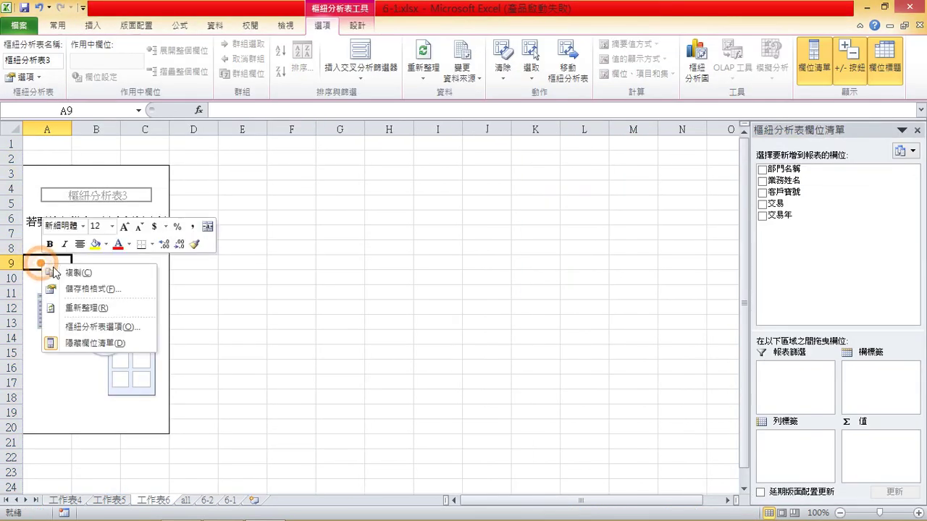
left_click(101, 326)
left_click(57, 217)
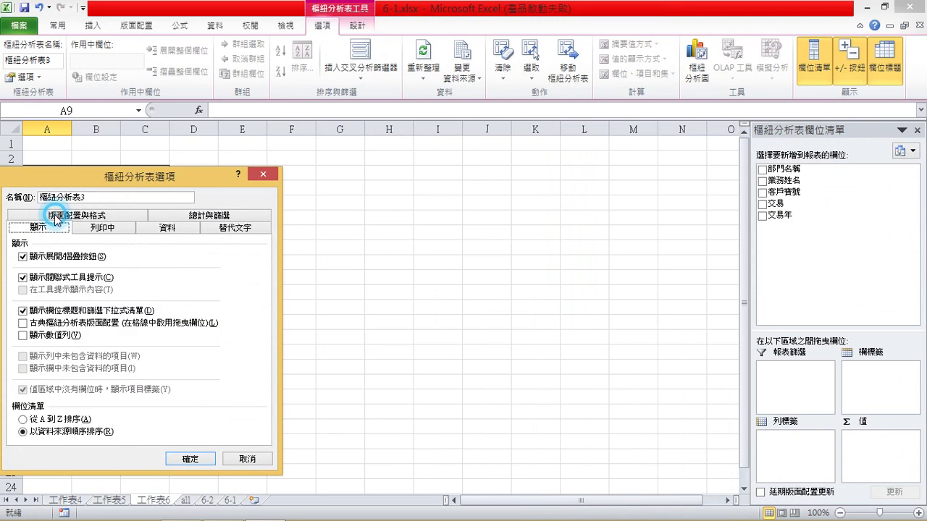
left_click(26, 324)
left_click(191, 459)
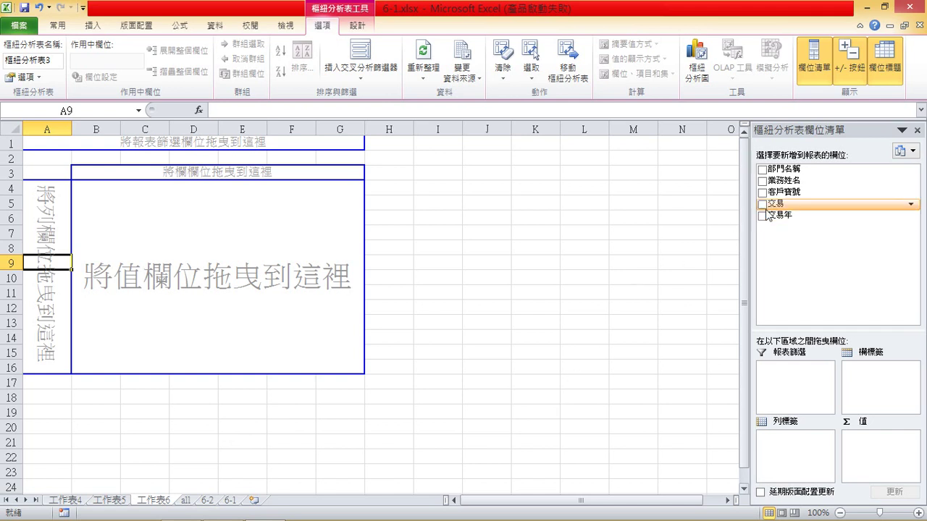
Build the pivot table with 部門名稱 as row labels, 交易年 as column labels and the sum of 交易 as values.
left_click_drag(789, 172, 789, 455)
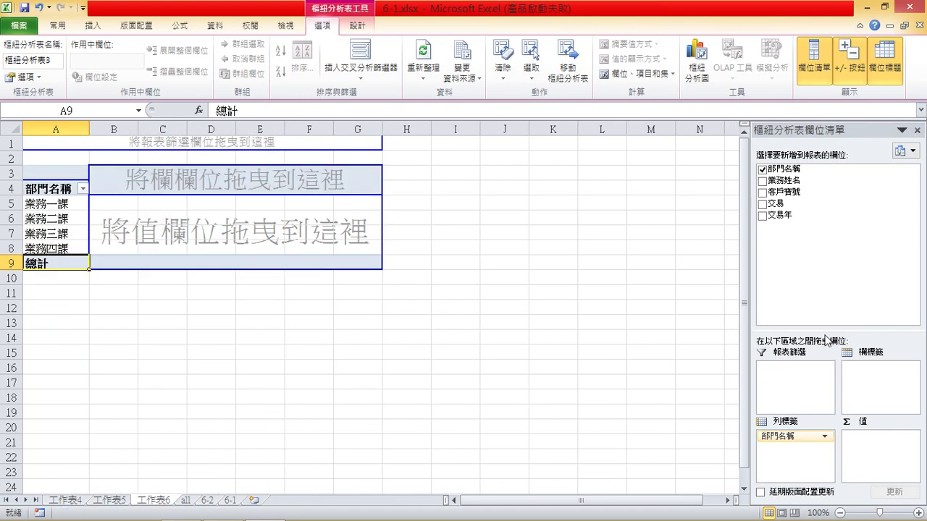
left_click_drag(817, 214, 880, 369)
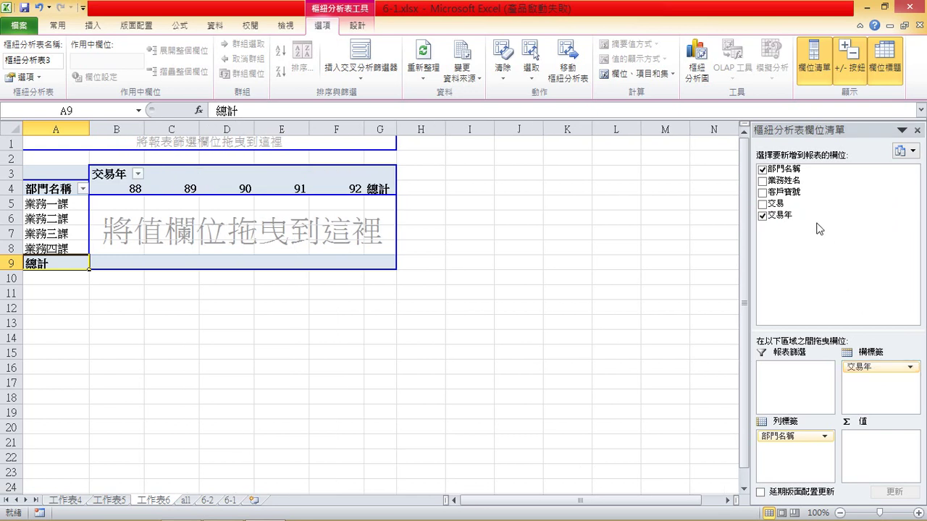
left_click_drag(814, 203, 856, 436)
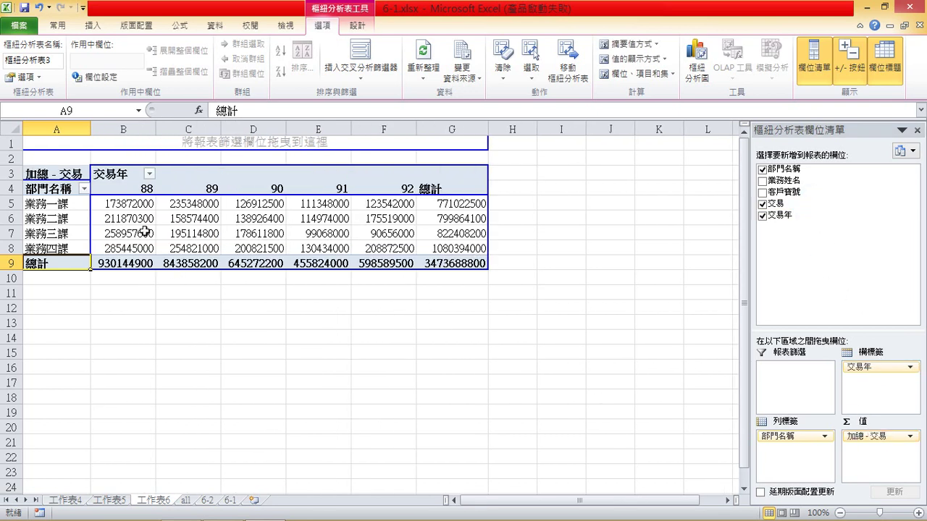
Filter 交易年 to exclude years 88 and 89 from the pivot table.
left_click(152, 175)
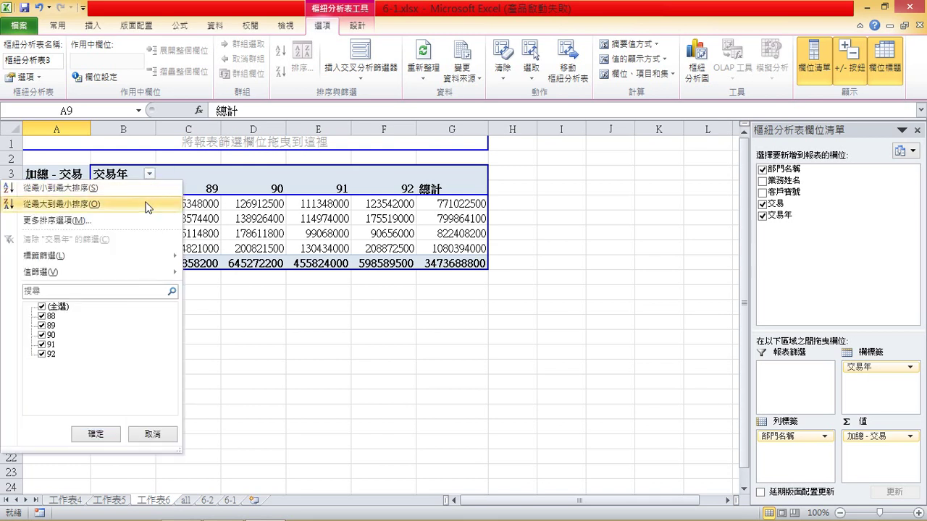
left_click(41, 317)
left_click(41, 326)
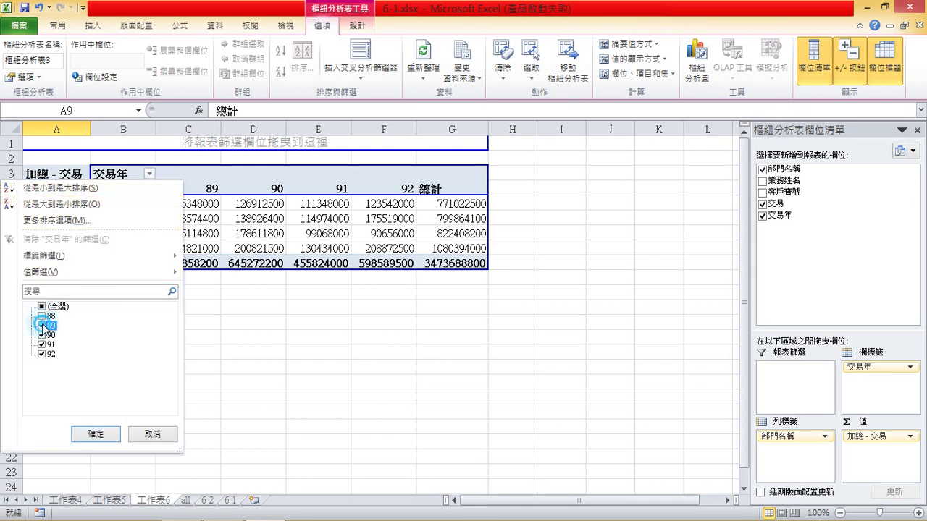
left_click(95, 434)
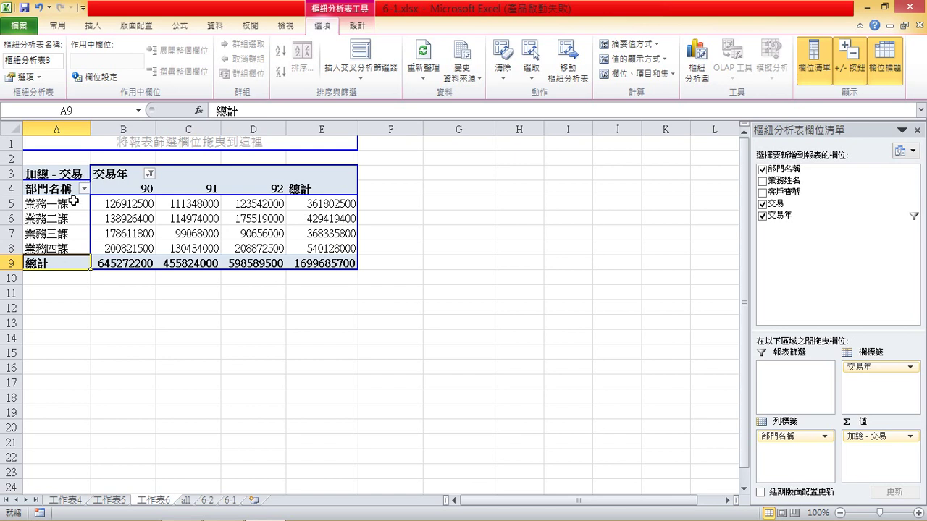
Copy the whole pivot worksheet and paste it as values at A1 of a new worksheet inserted before 工作表4.
left_click(11, 128)
key("ctrl+c")
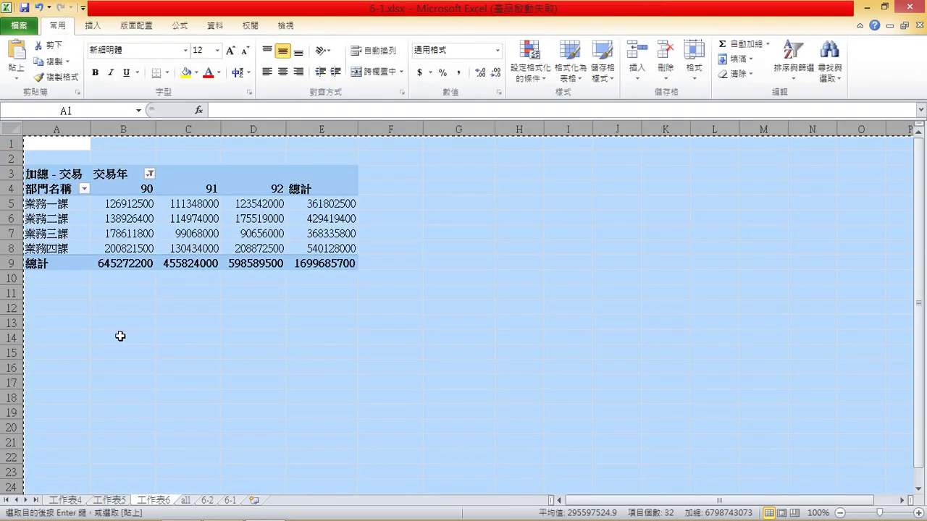
right_click(77, 500)
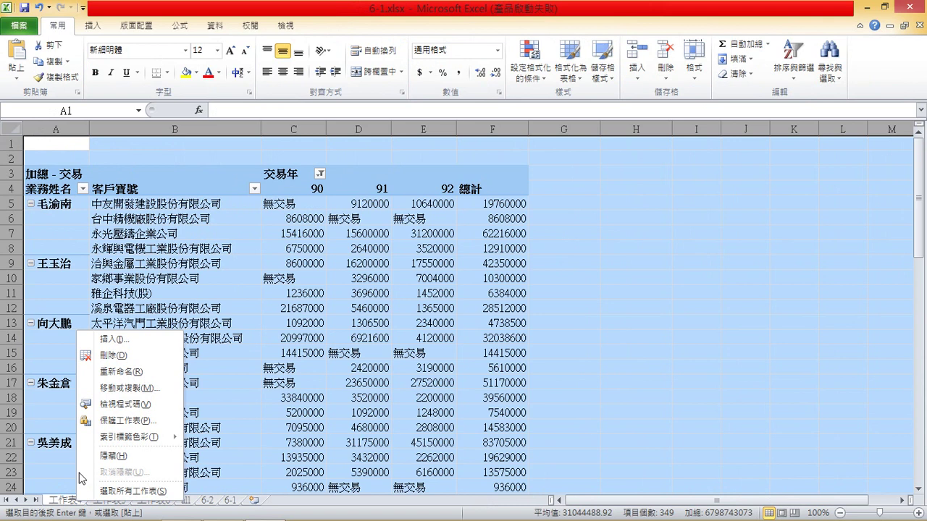
left_click(137, 338)
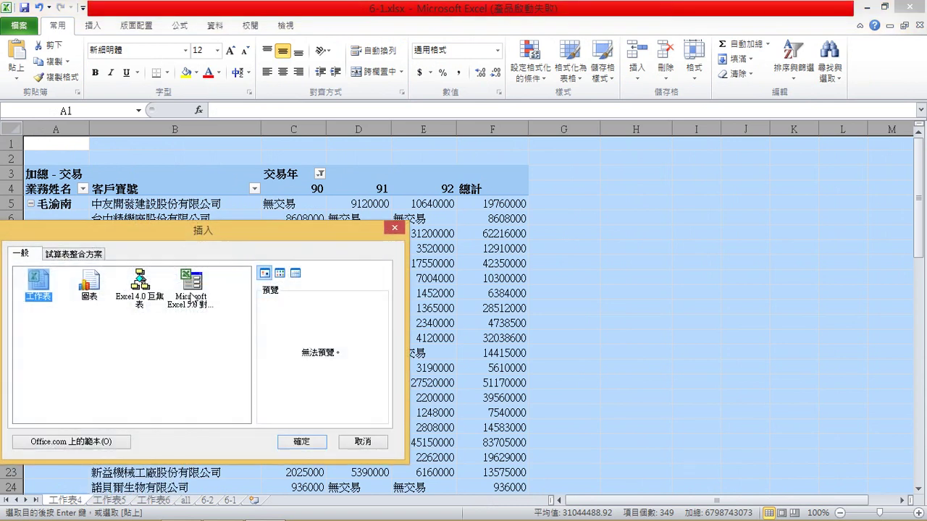
left_click(301, 443)
right_click(54, 144)
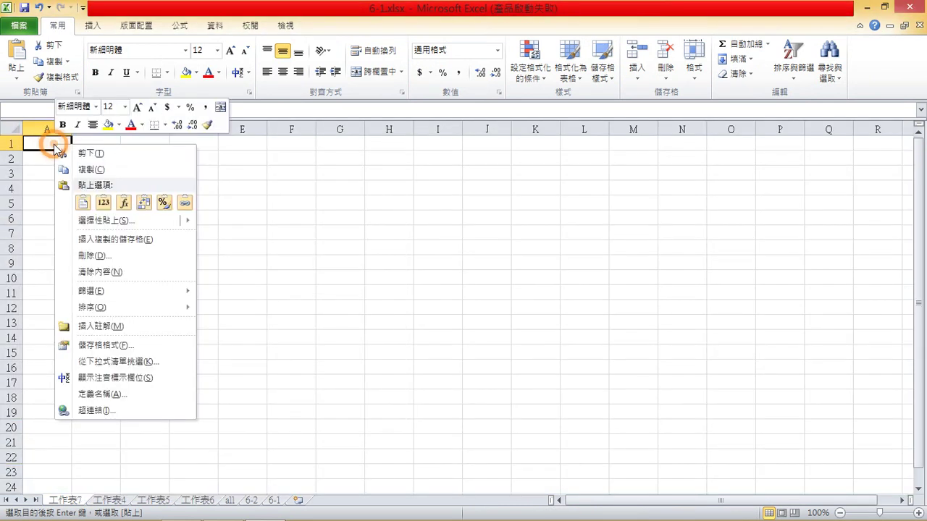
left_click(108, 205)
left_click(206, 249)
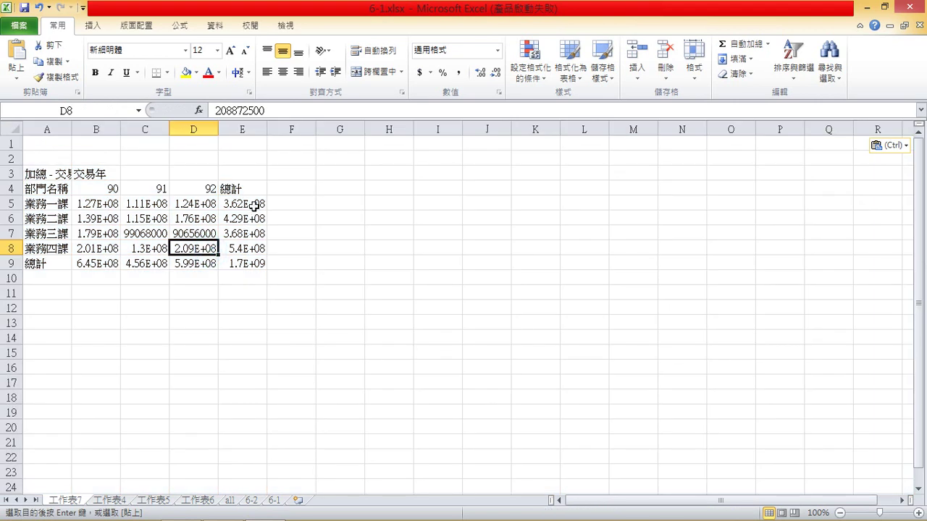
Autofit the width of all columns on the pasted values sheet.
left_click(10, 129)
left_click_drag(69, 133, 69, 132)
double_click(69, 132)
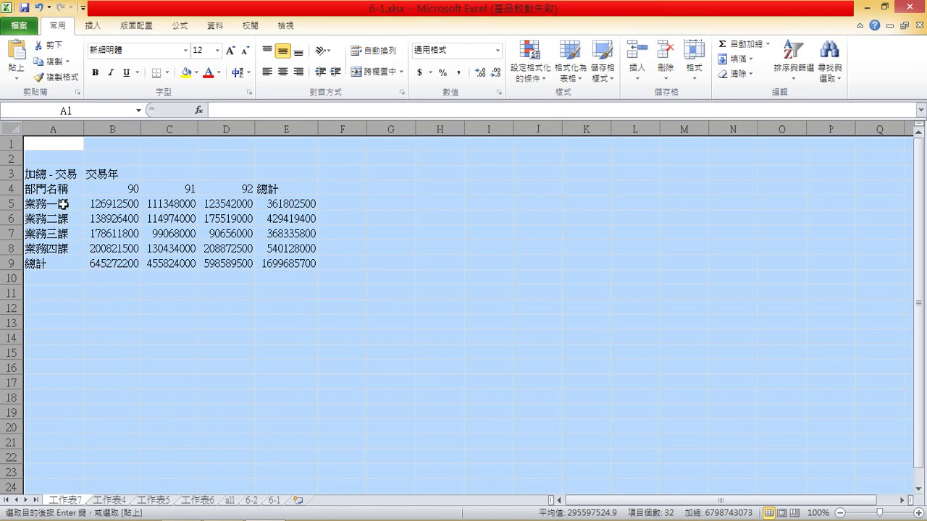
Delete header rows 1 to 4 and the 總計 row, keeping only the four department rows.
left_click_drag(11, 188, 11, 144)
right_click(67, 168)
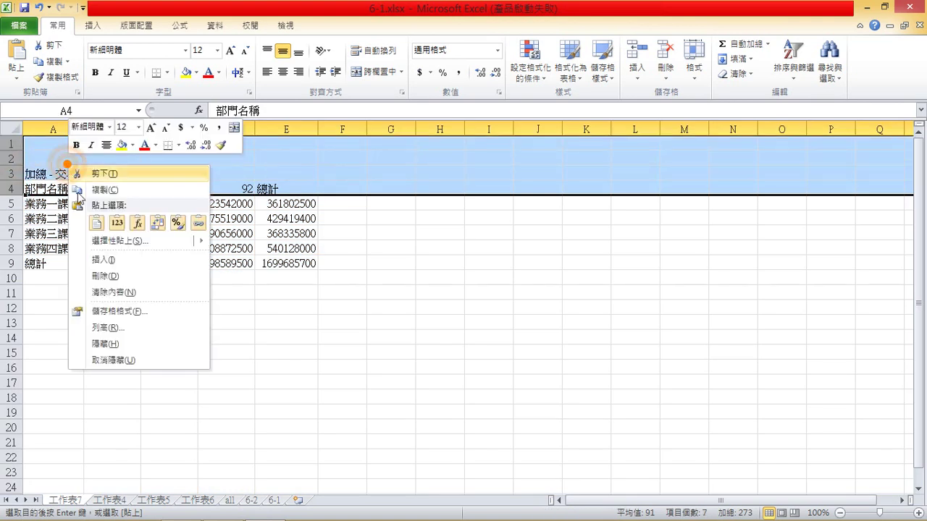
left_click(120, 275)
left_click(11, 204)
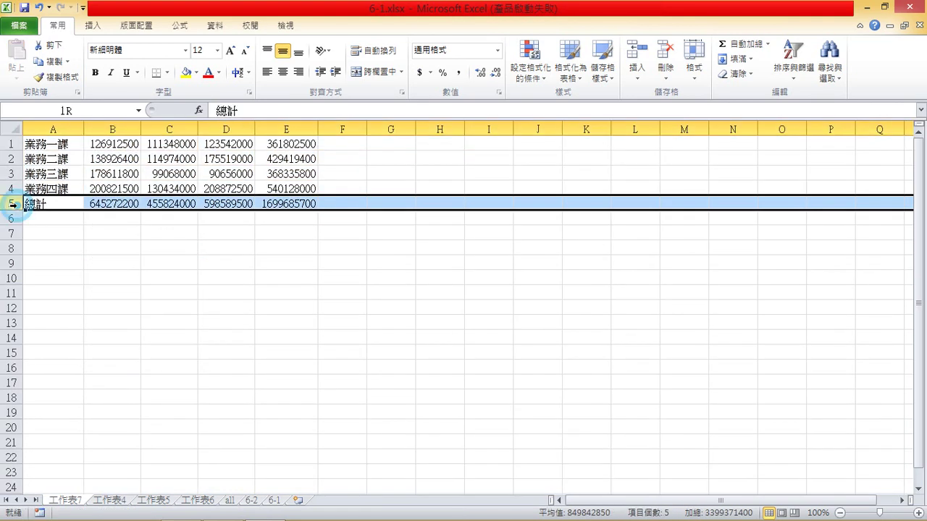
right_click(17, 205)
left_click(64, 315)
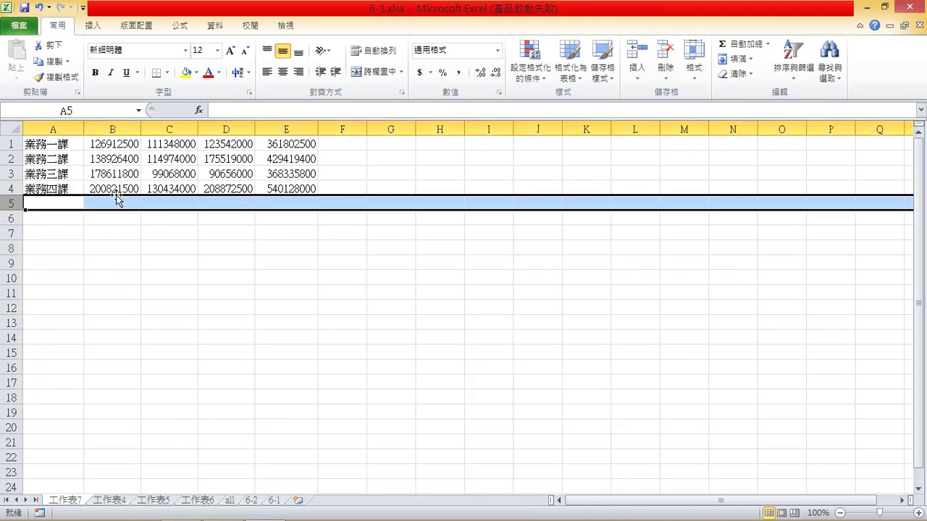
Delete the yearly amount columns B to D, leaving the department names and their totals.
left_click_drag(112, 129, 226, 129)
right_click(164, 157)
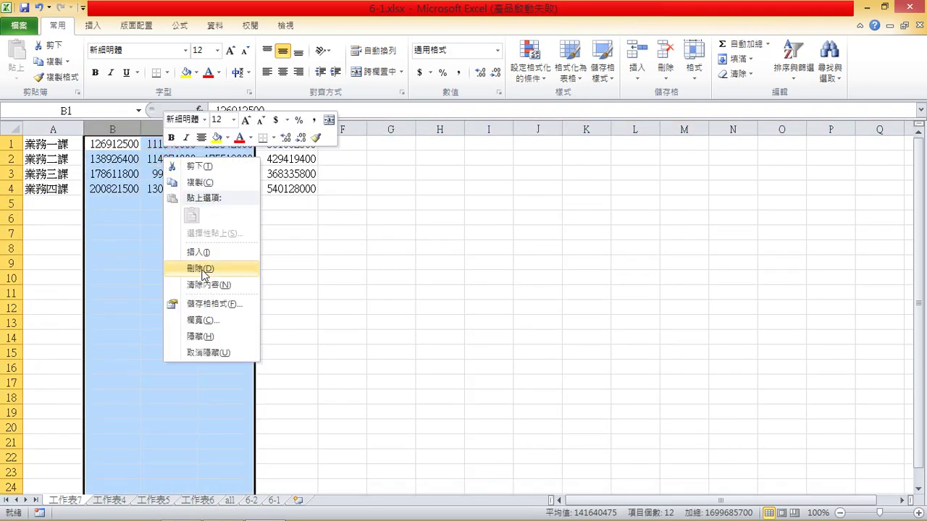
left_click(194, 269)
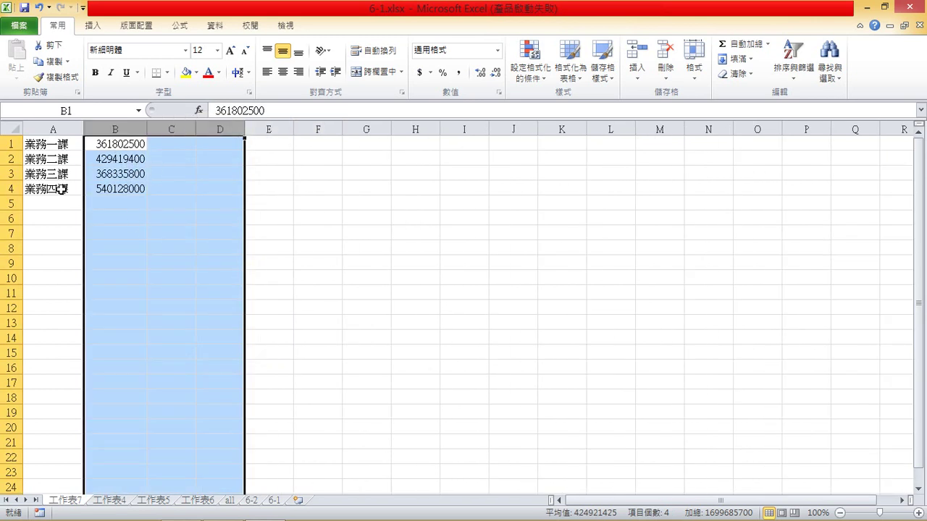
Insert a 3-D pie chart from the department names and totals in A1:B4.
left_click_drag(60, 151, 118, 184)
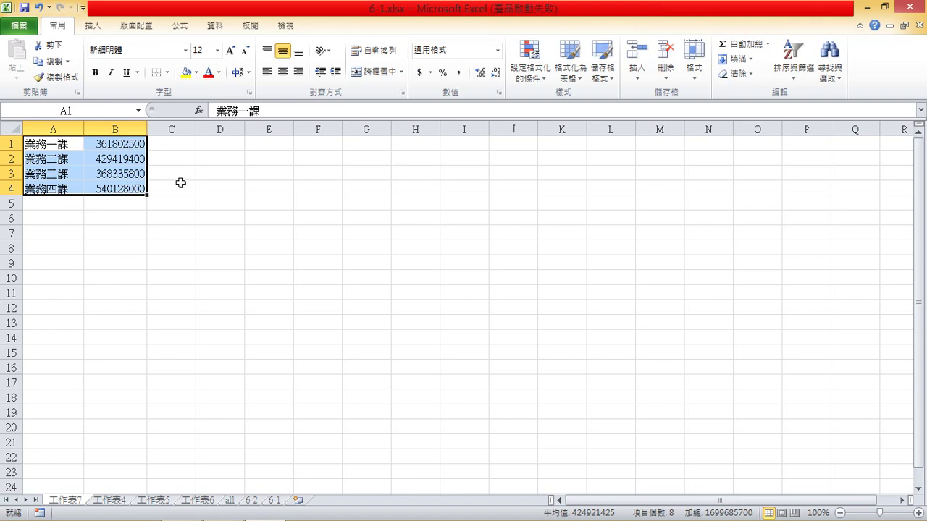
left_click(92, 25)
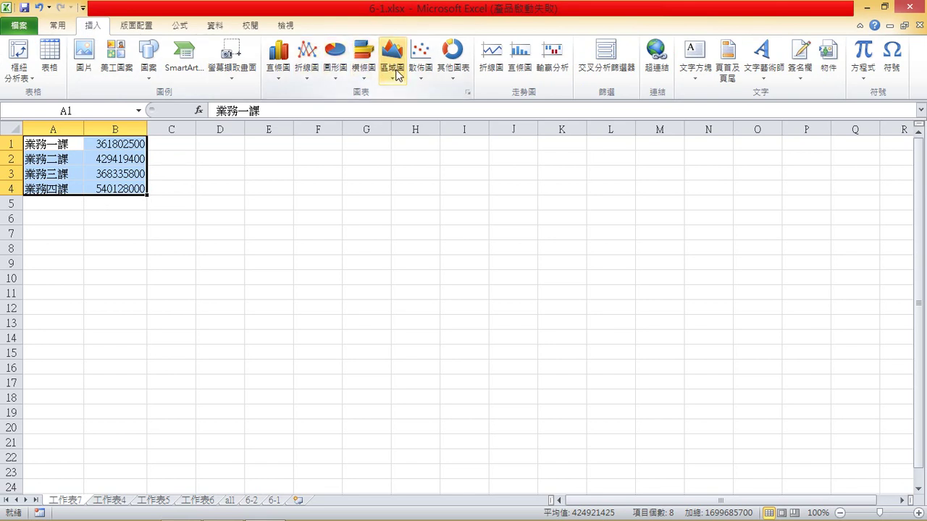
left_click(335, 68)
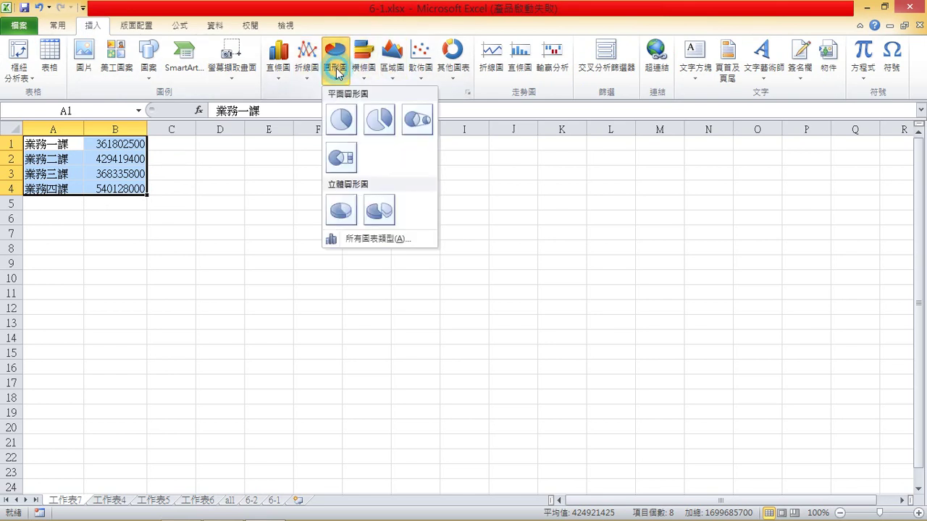
left_click(341, 212)
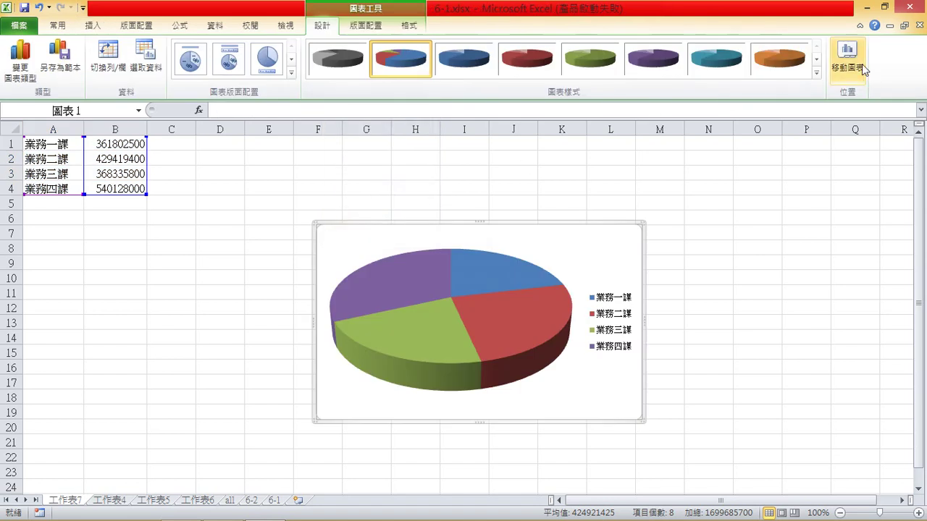
Move the pie chart to a new chart sheet named 6-3.
left_click(863, 67)
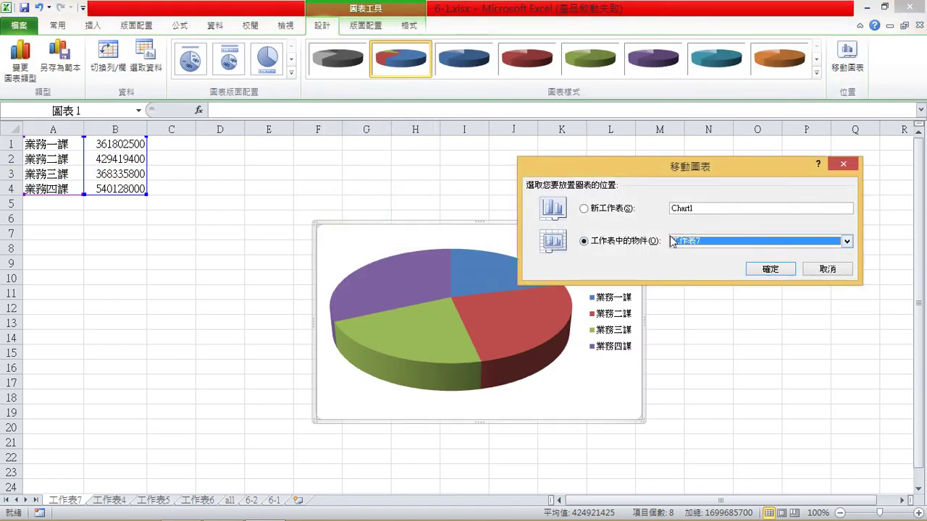
left_click(586, 209)
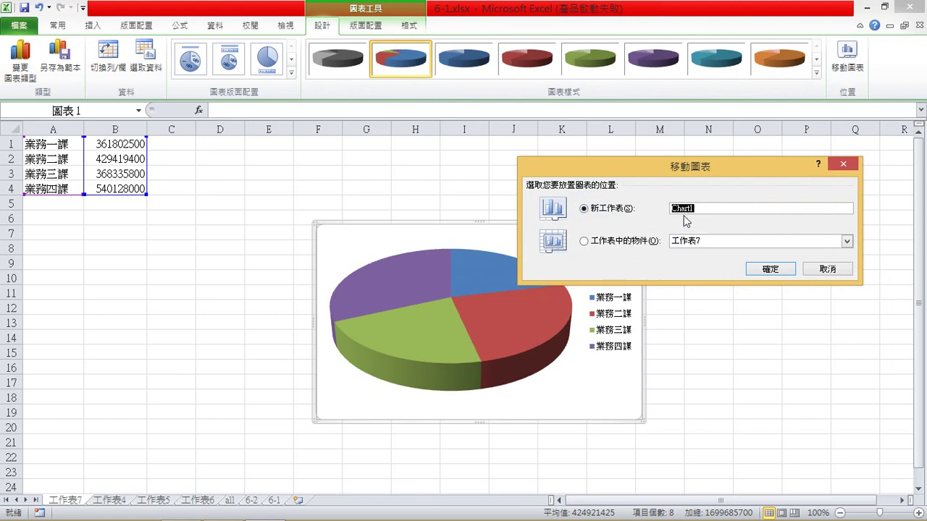
type("6-3")
left_click(769, 269)
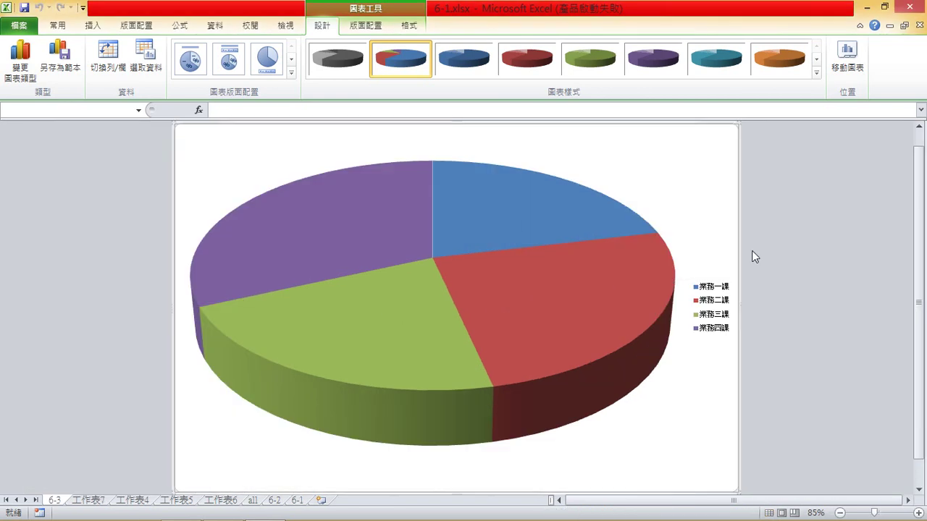
Apply the chart layout with a title, category names and percentages on the slices, and open the whole title text for editing.
left_click(190, 62)
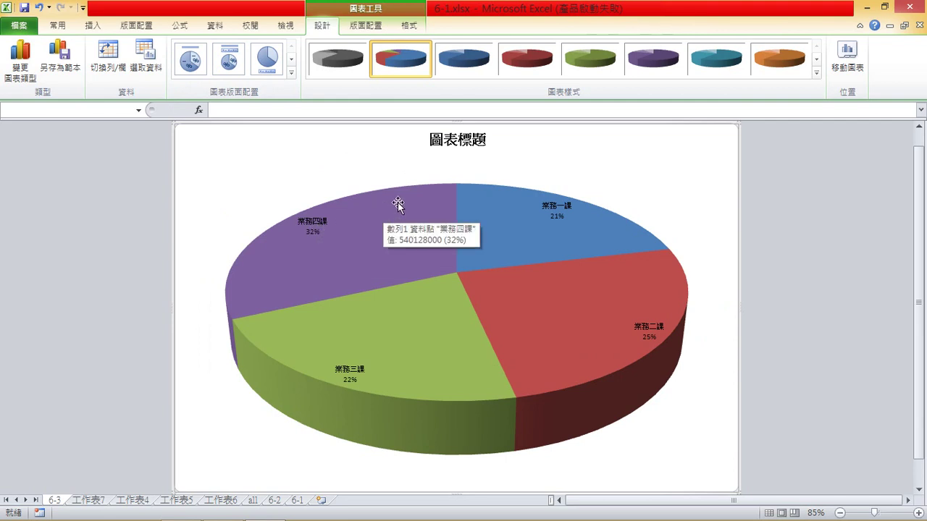
left_click(463, 141)
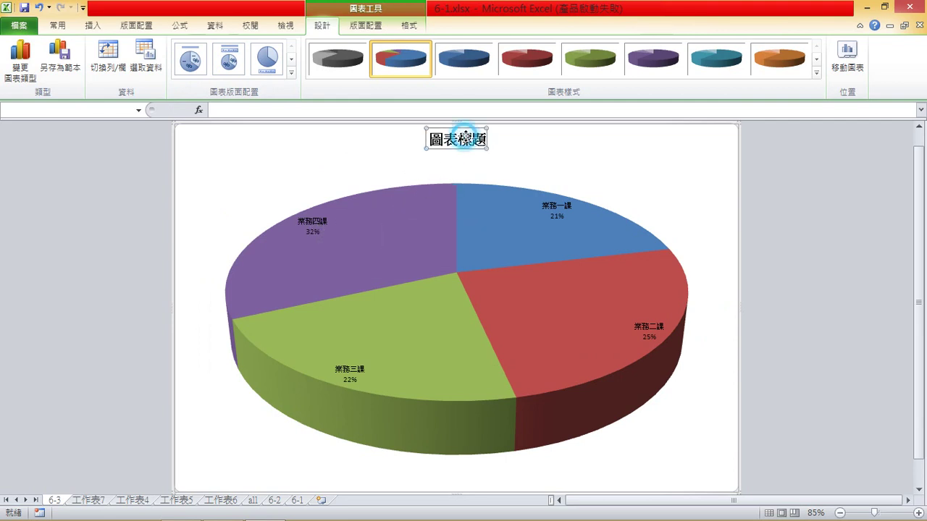
left_click(431, 140)
double_click(447, 142)
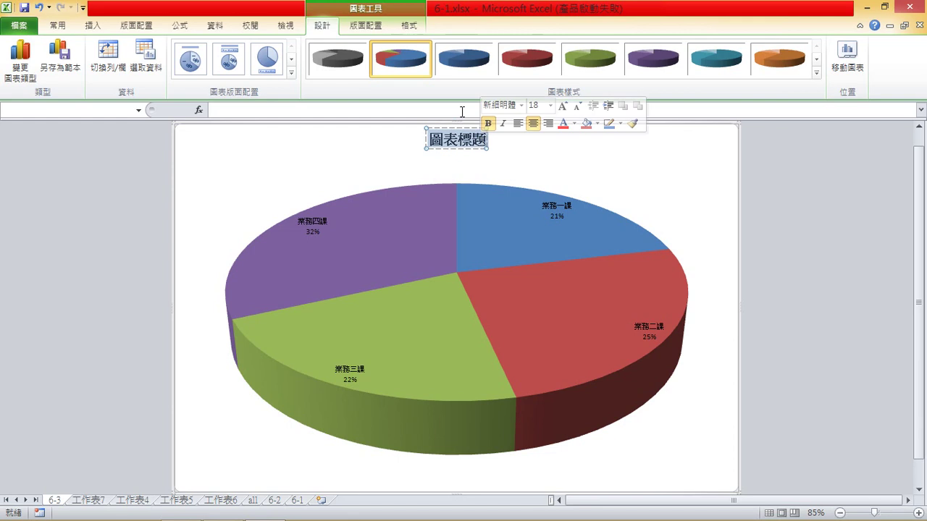
type("2u/")
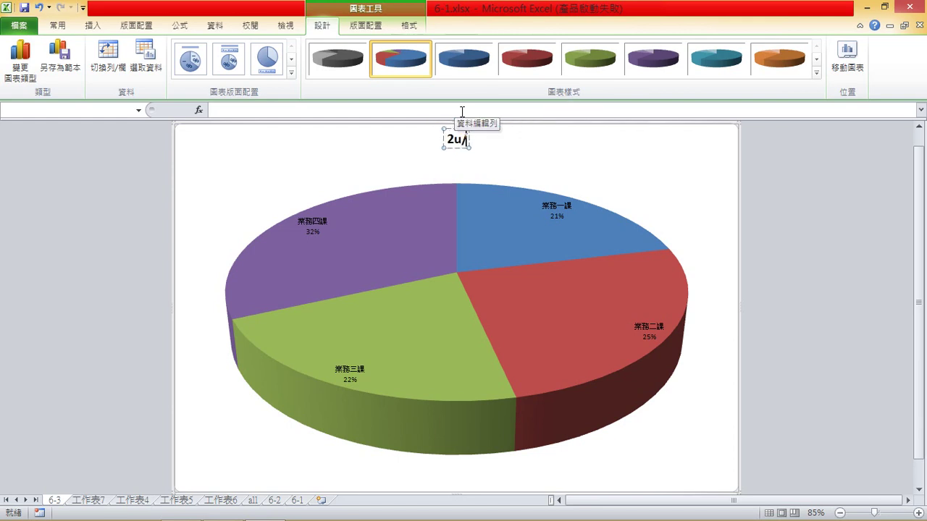
type("3vup y")
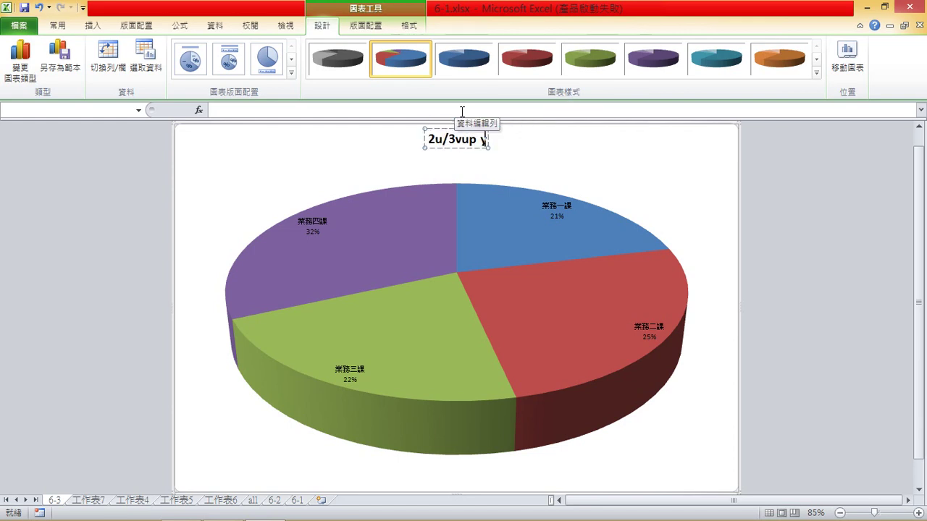
type(" vmp4")
key("BackSpace")
key("BackSpace")
key("BackSpace")
key("BackSpace")
key("BackSpace")
key("BackSpace")
key("BackSpace")
key("BackSpace")
key("BackSpace")
key("BackSpace")
key("BackSpace")
key("BackSpace")
key("BackSpace")
key("BackSpace")
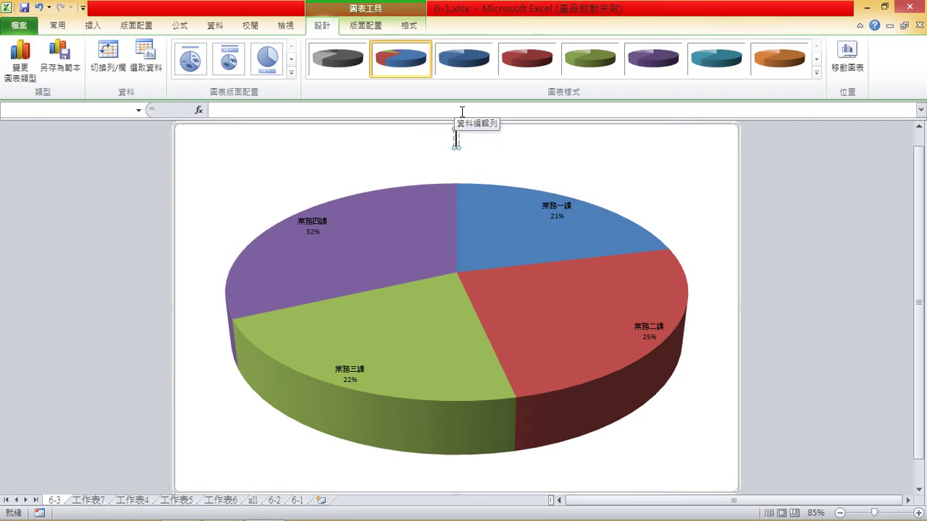
type("2u/3vup y vmp4")
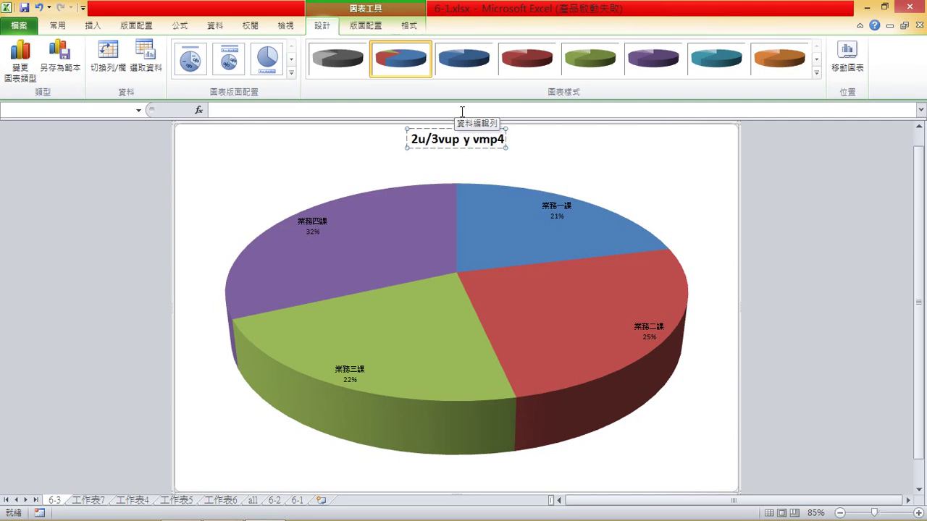
type("n0 su06u,4ru")
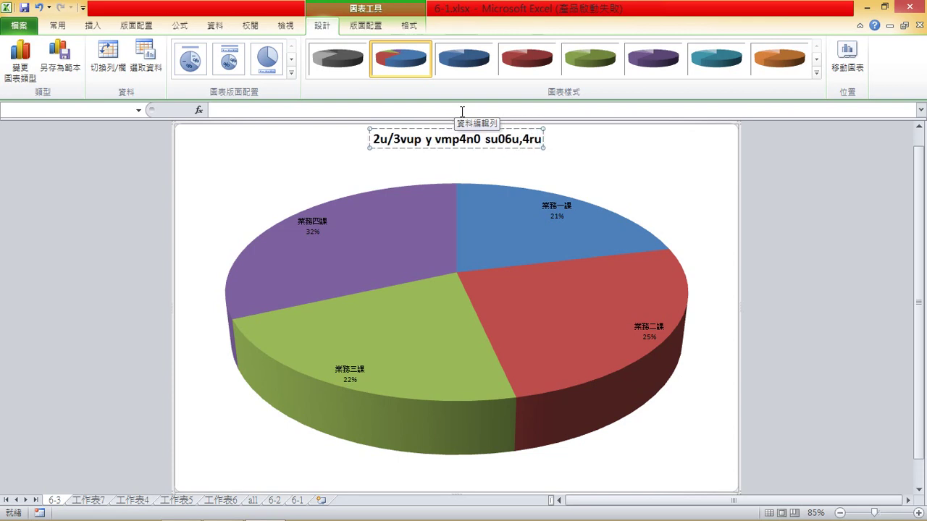
type(" 1u3")
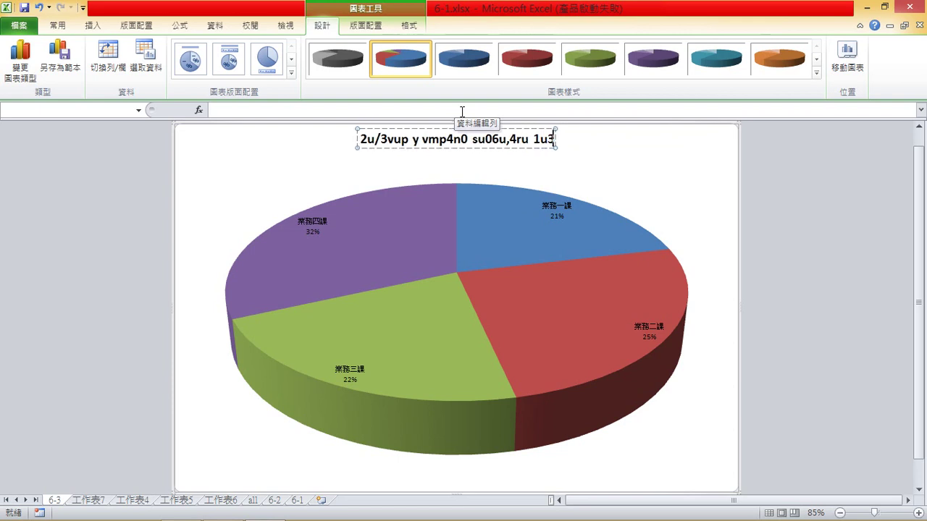
type("eu4")
key("BackSpace")
key("BackSpace")
key("BackSpace")
type("x")
key("BackSpace")
key("BackSpace")
key("BackSpace")
key("BackSpace")
key("BackSpace")
key("BackSpace")
key("BackSpace")
key("BackSpace")
key("BackSpace")
key("BackSpace")
key("BackSpace")
key("BackSpace")
key("BackSpace")
key("BackSpace")
key("BackSpace")
key("BackSpace")
key("BackSpace")
key("BackSpace")
key("BackSpace")
key("BackSpace")
key("BackSpace")
key("BackSpace")
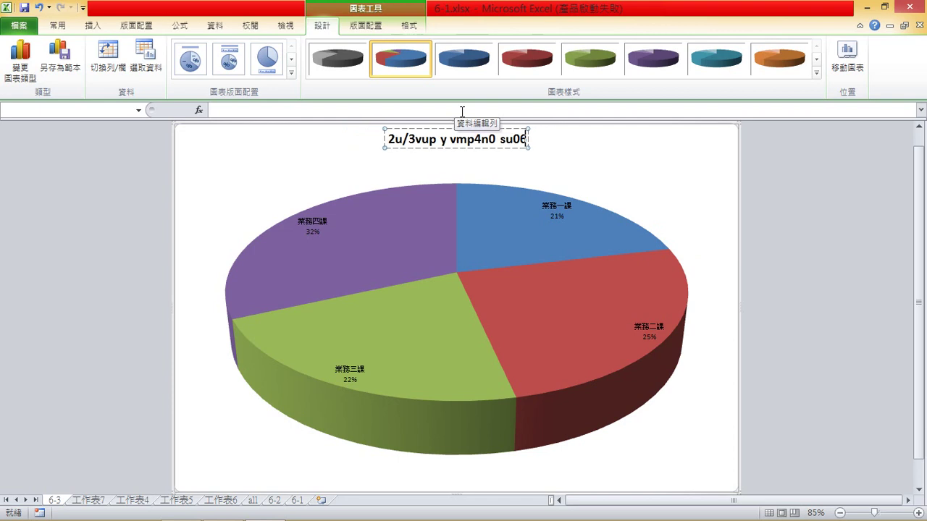
key("BackSpace")
key("BackSpace")
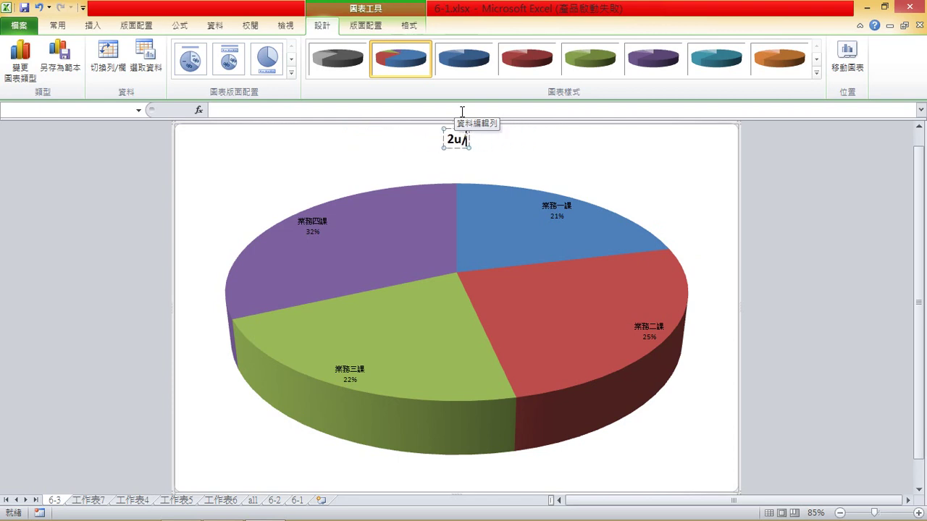
Enter 頂新資訊公司近三年業績比例圖 as the chart title and move it slightly down towards the pie.
mouse_move(862, 513)
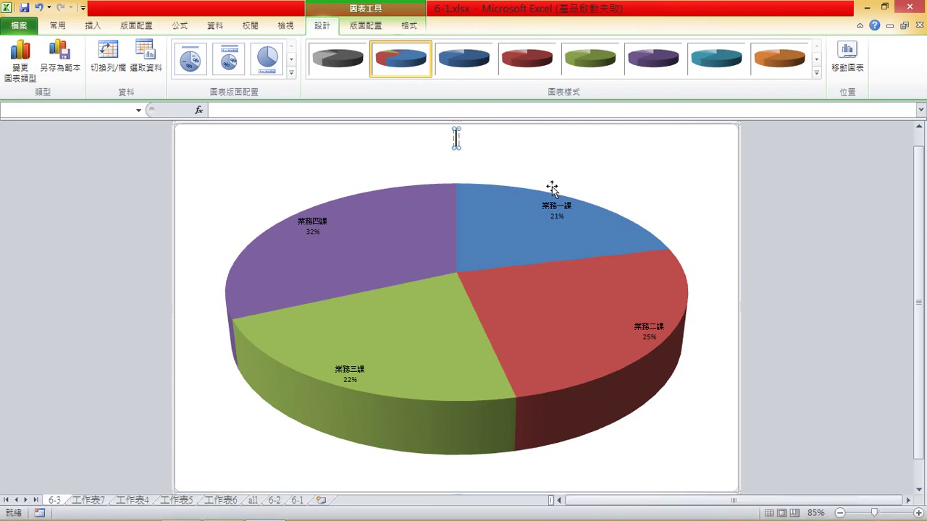
type("頂")
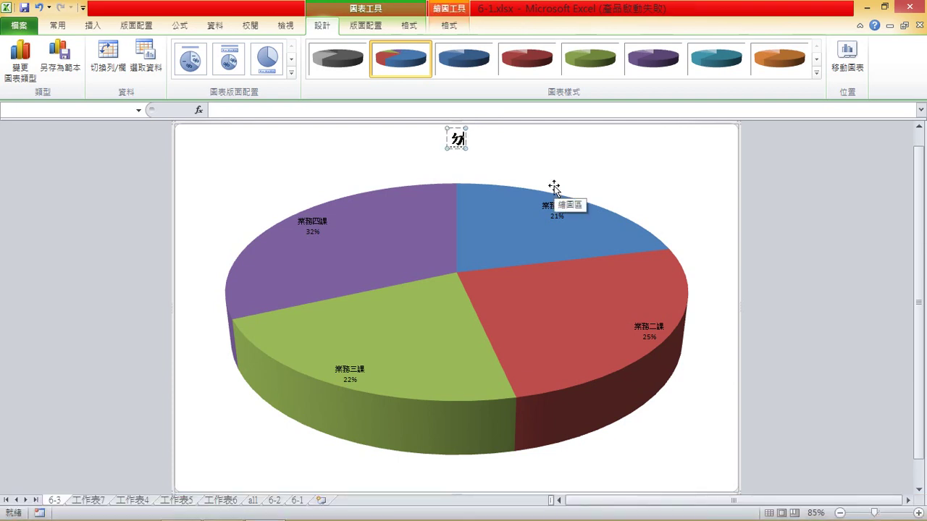
type("薪資ㄒ")
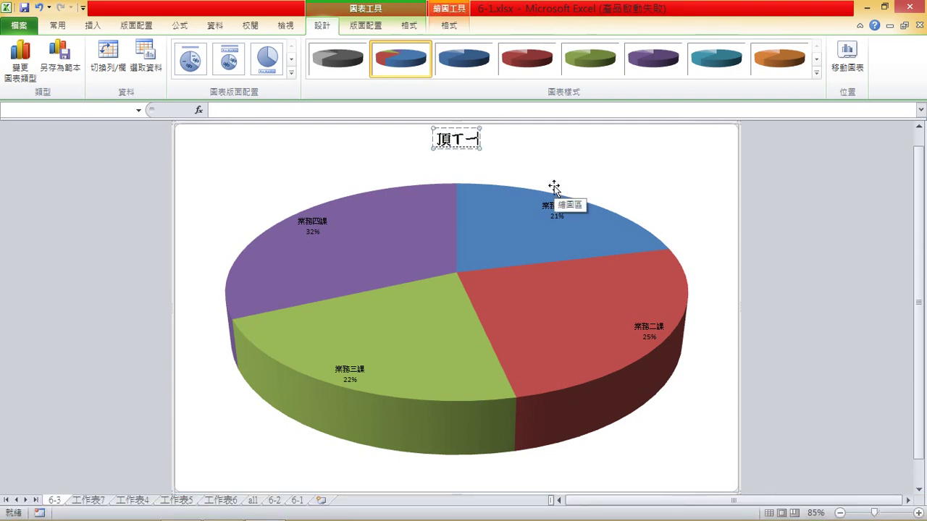
type("訊")
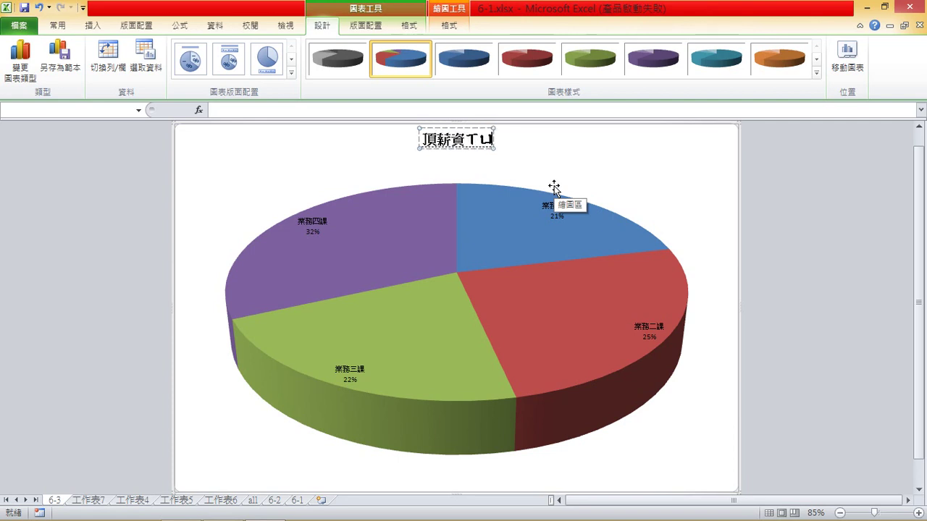
type("公ㄙ")
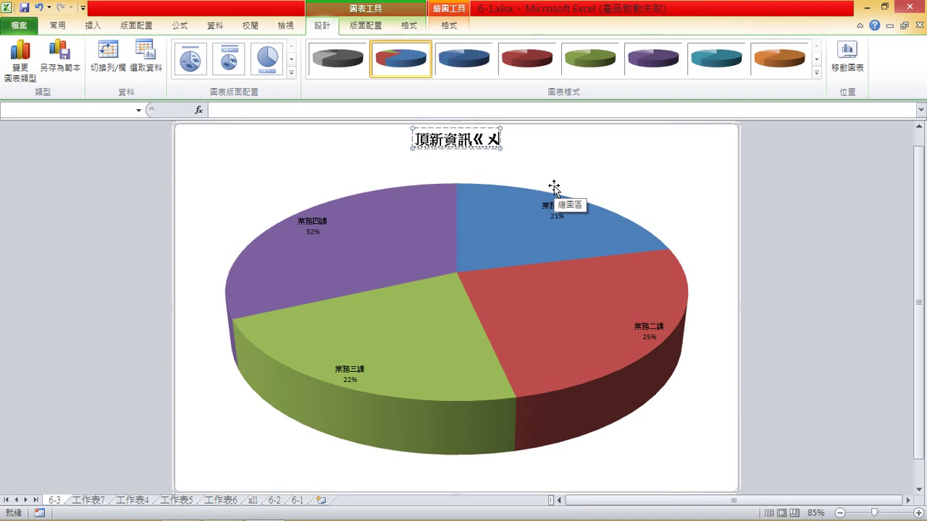
key("Return")
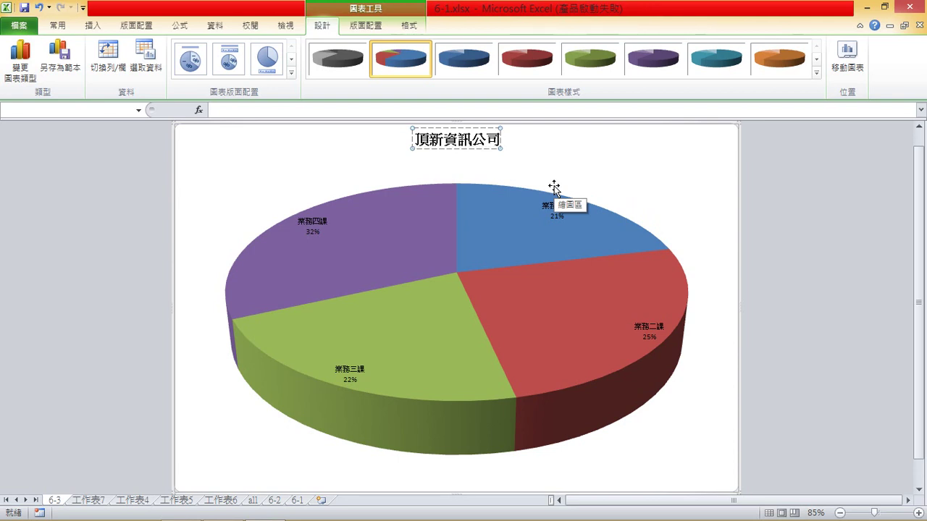
type("進")
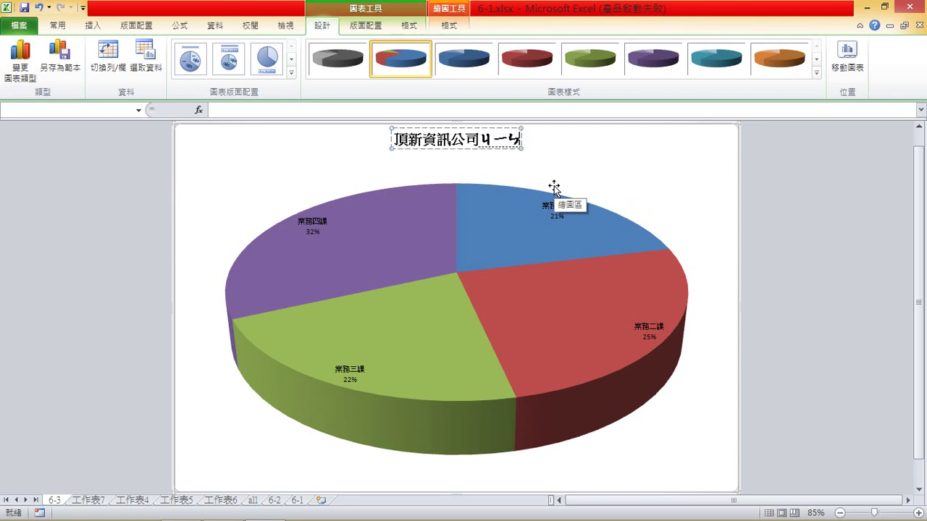
type("三")
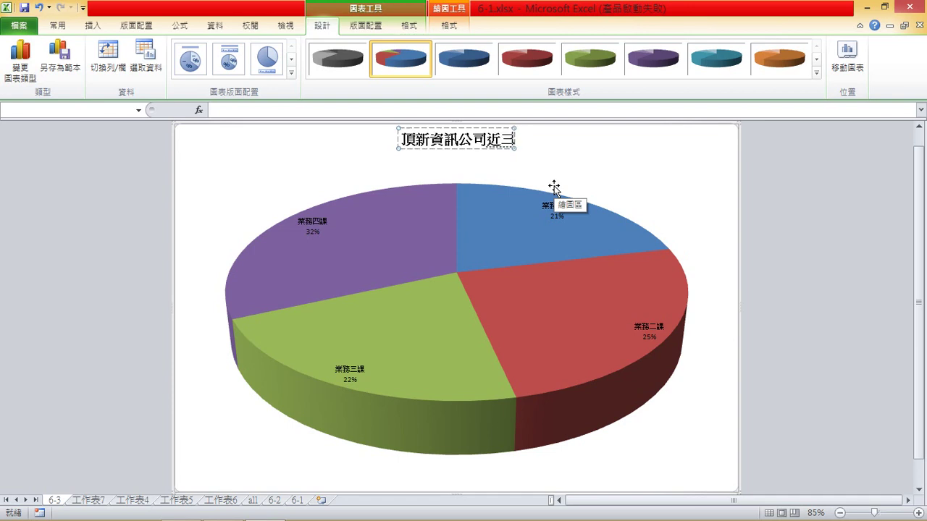
type("ㄋㄧ年業ㄩ")
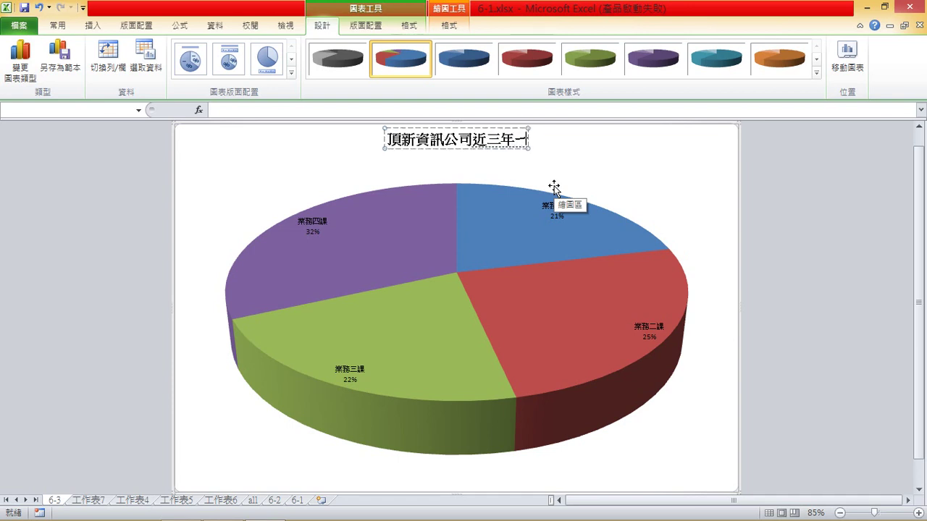
type("績")
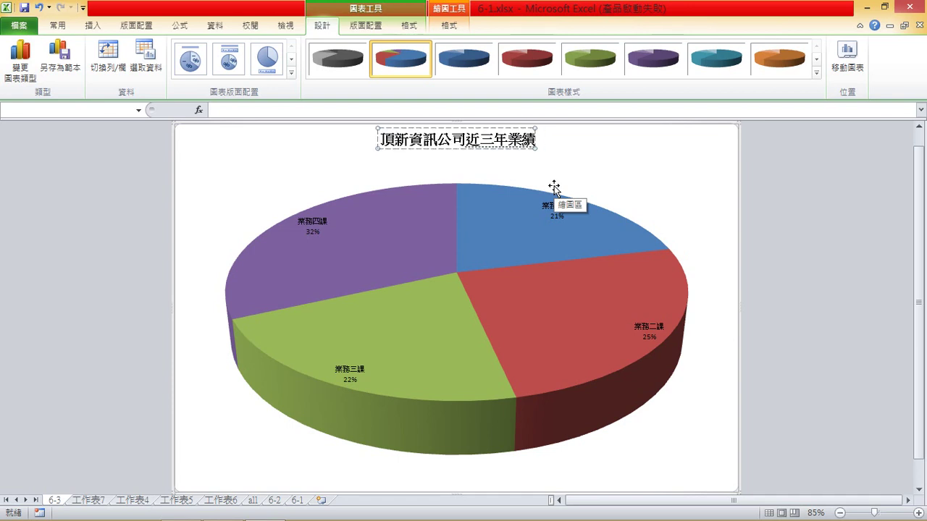
type("比例")
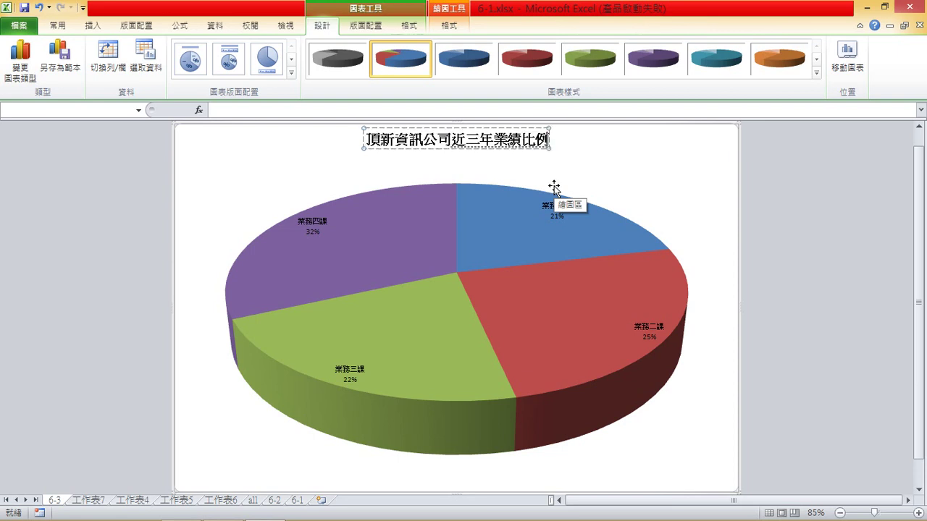
type("圖")
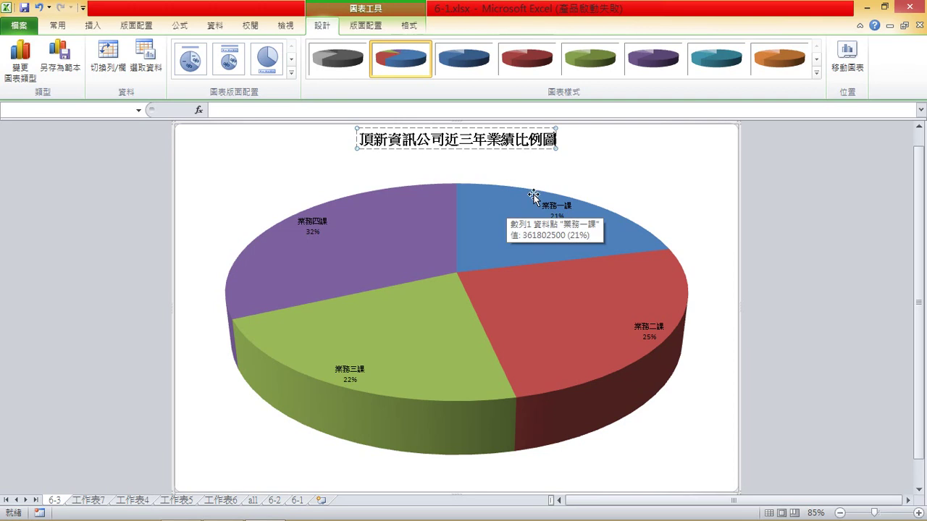
left_click_drag(521, 145, 521, 160)
Format the numbers in the pie's data labels as 百分比 with two decimal places.
left_click(319, 233)
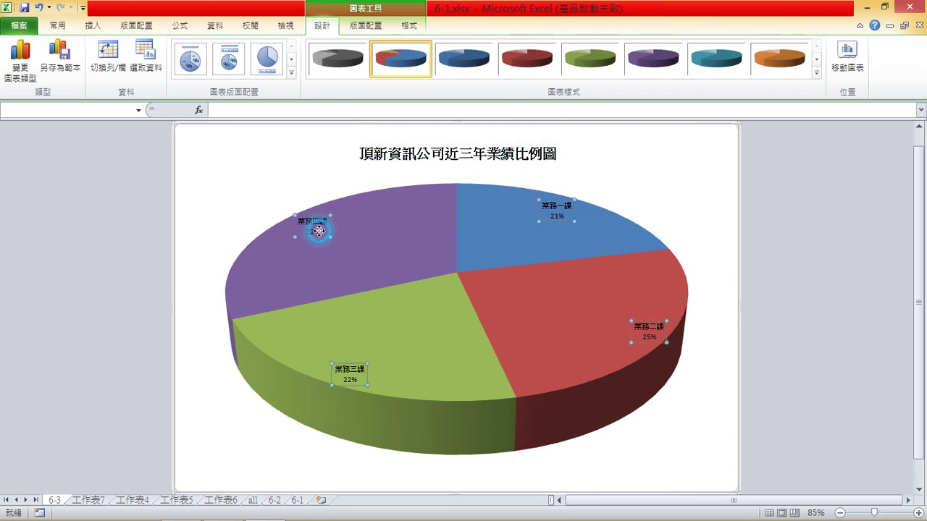
right_click(320, 231)
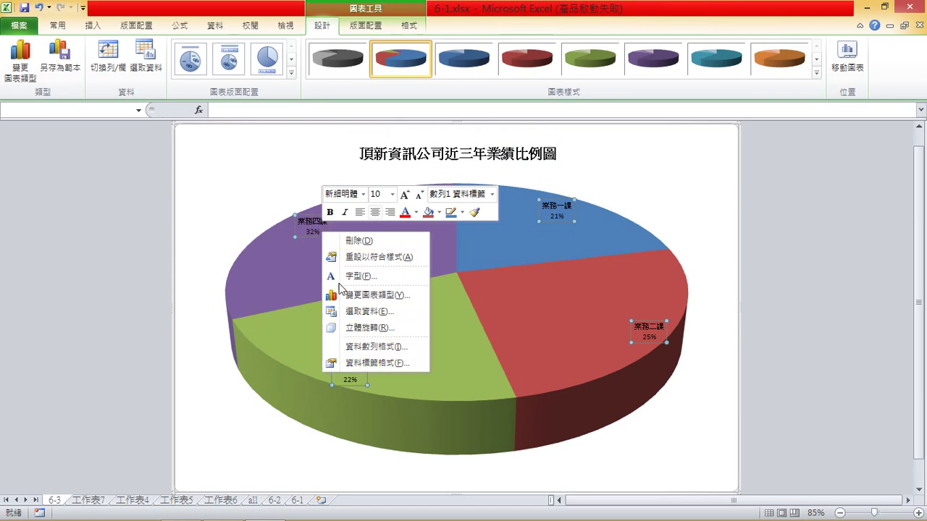
left_click(383, 365)
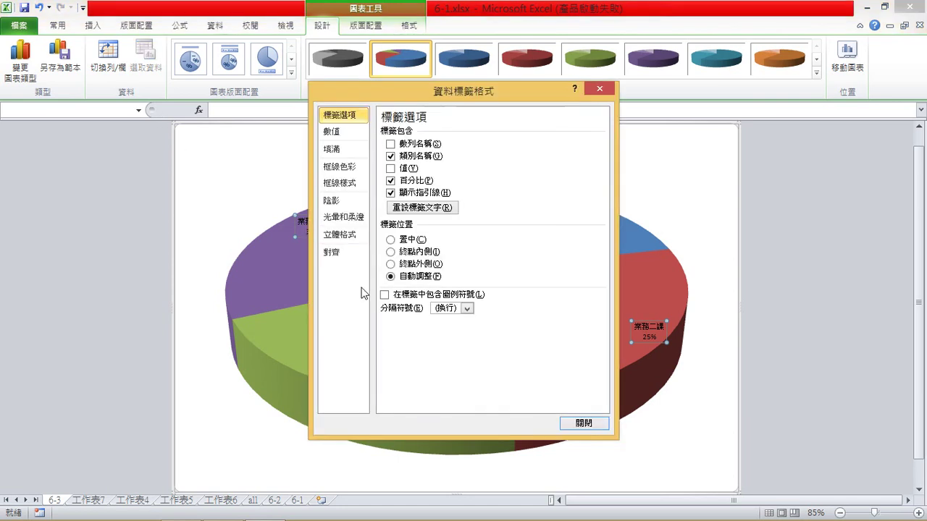
left_click(332, 132)
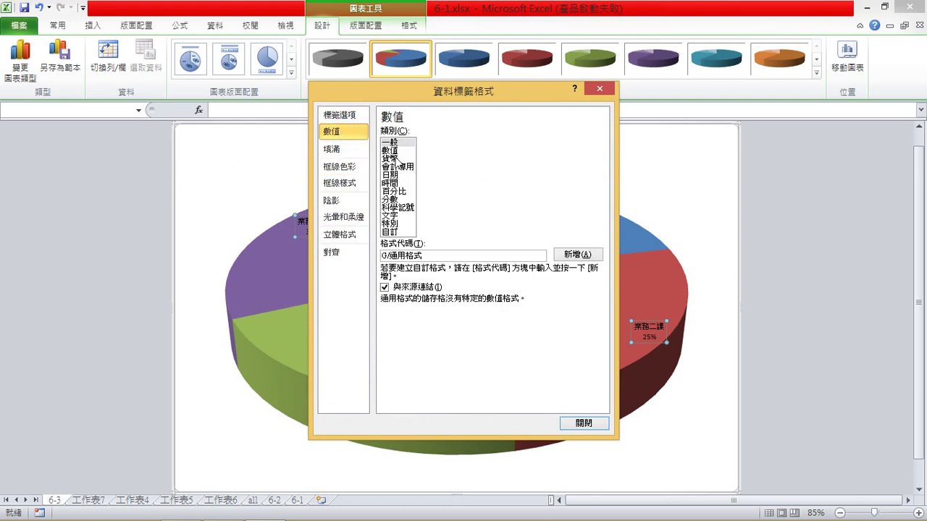
left_click(398, 191)
left_click(587, 425)
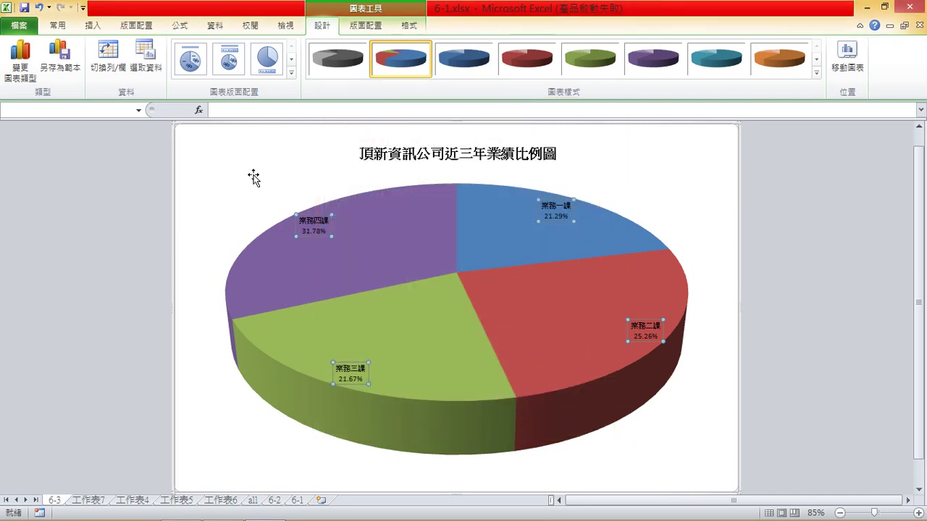
Set the pie's data labels to the body font 新細明體 with Times New Roman for the digits, at size 16.
left_click(58, 25)
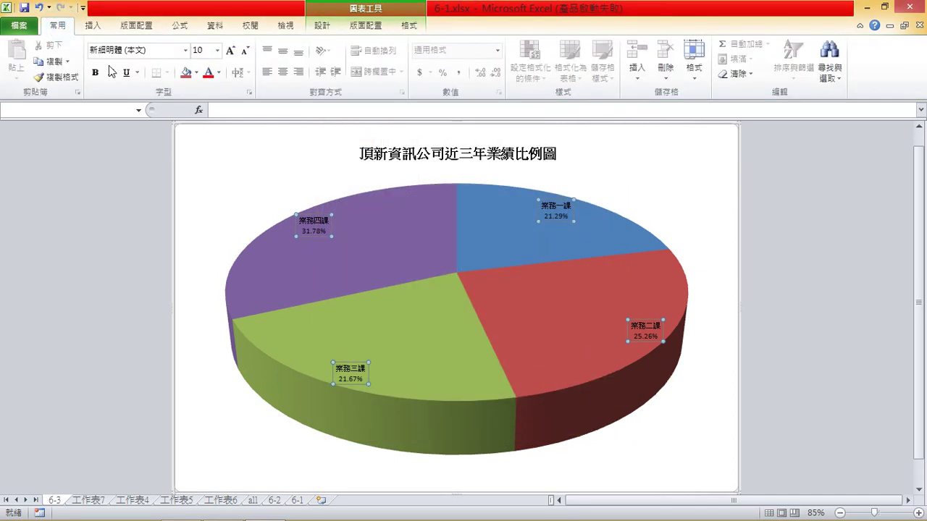
left_click(184, 50)
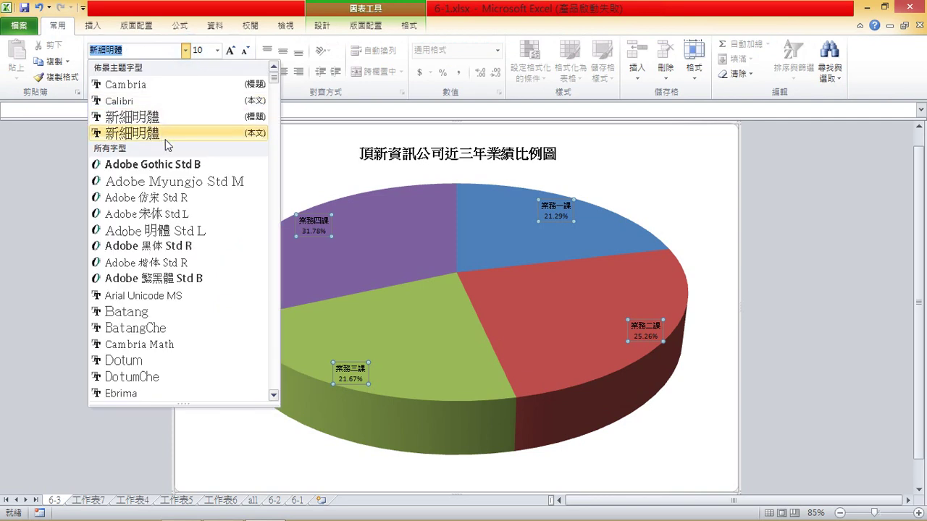
left_click(167, 134)
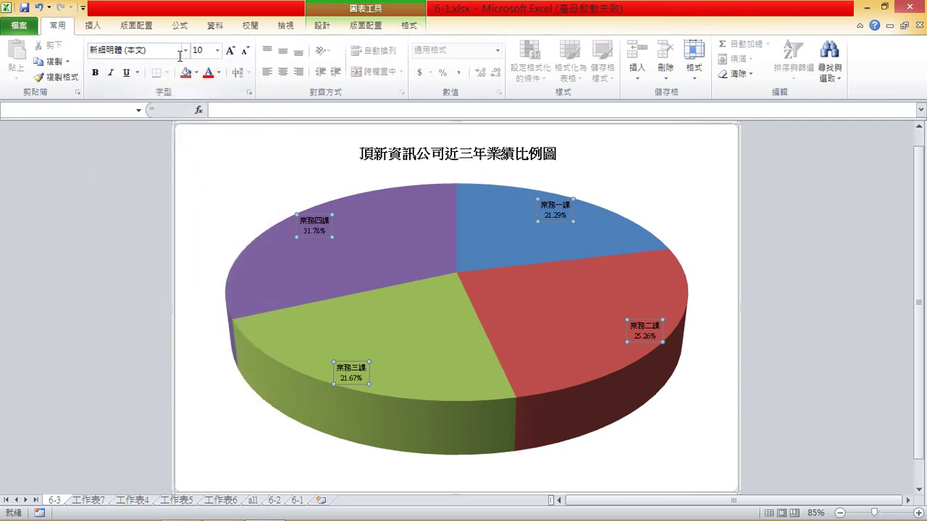
left_click(185, 50)
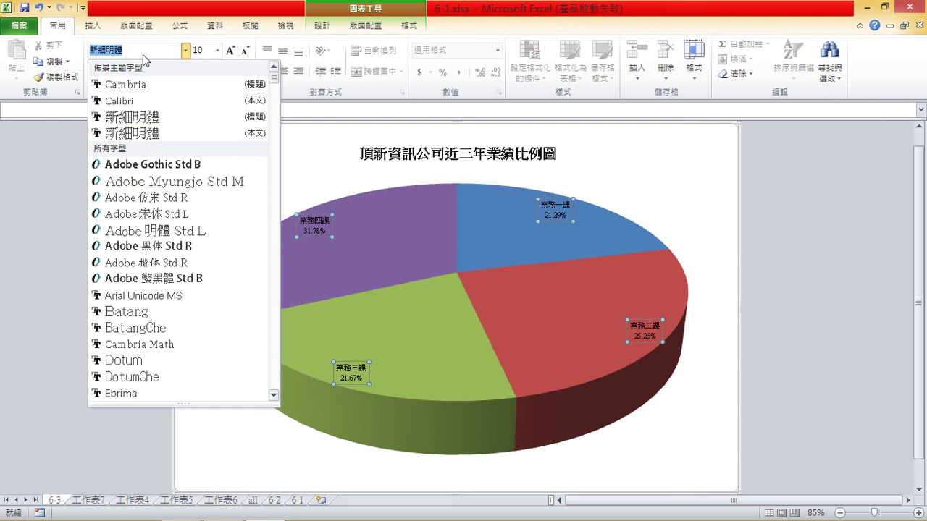
type("ti")
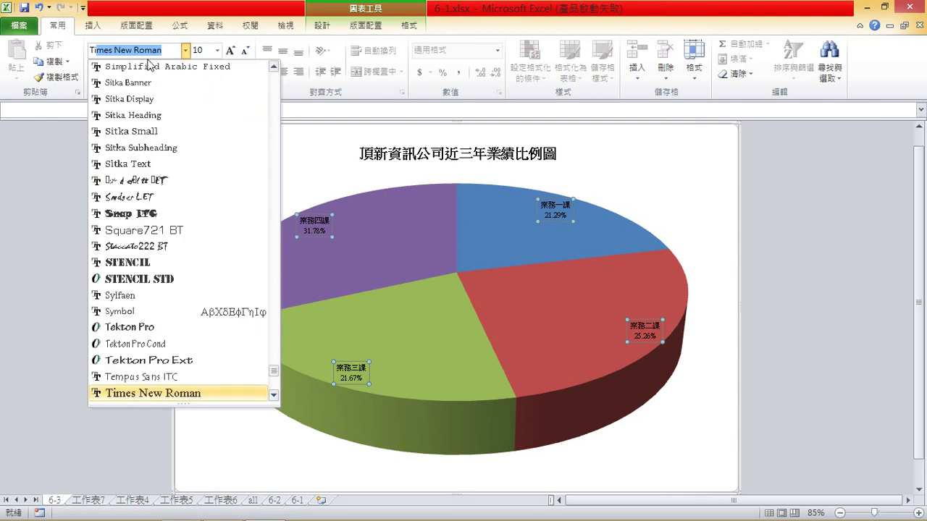
key("Escape")
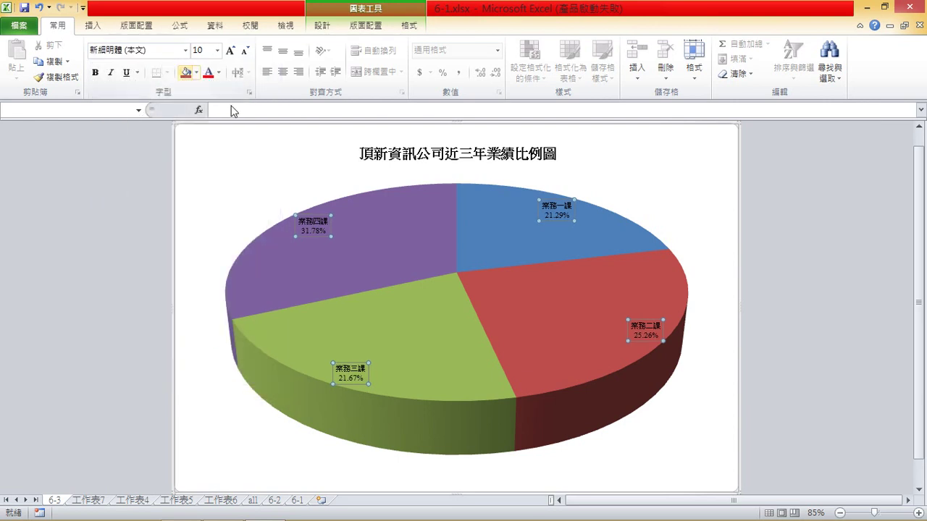
left_click(217, 50)
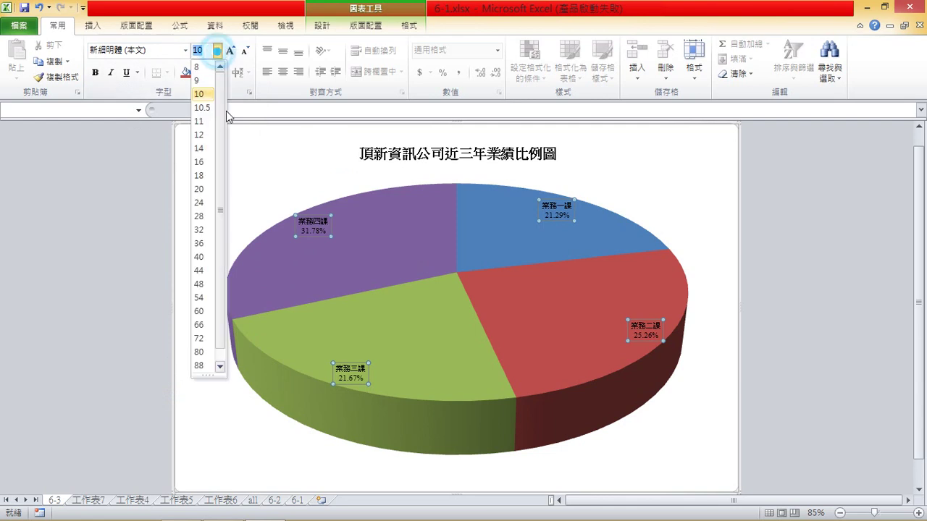
left_click(203, 162)
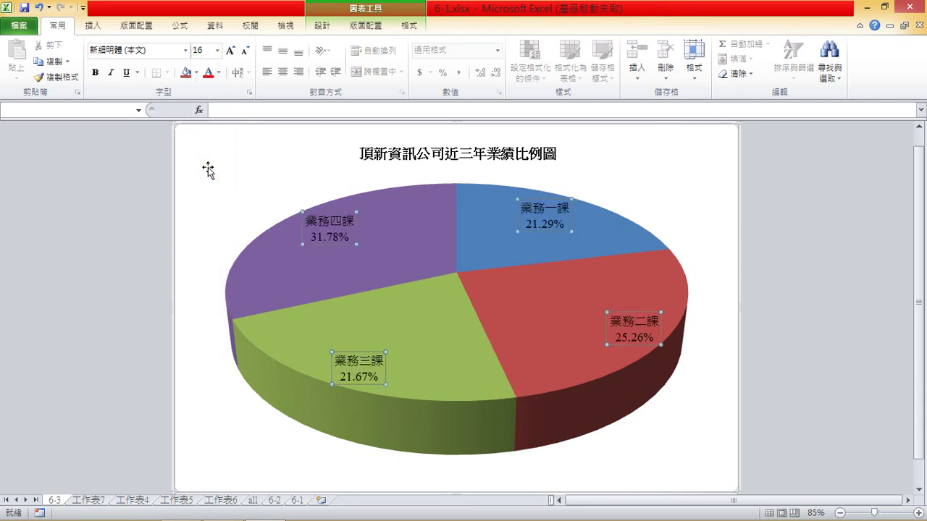
Pull the 業務四課 slice slightly out of the pie.
left_click(539, 341)
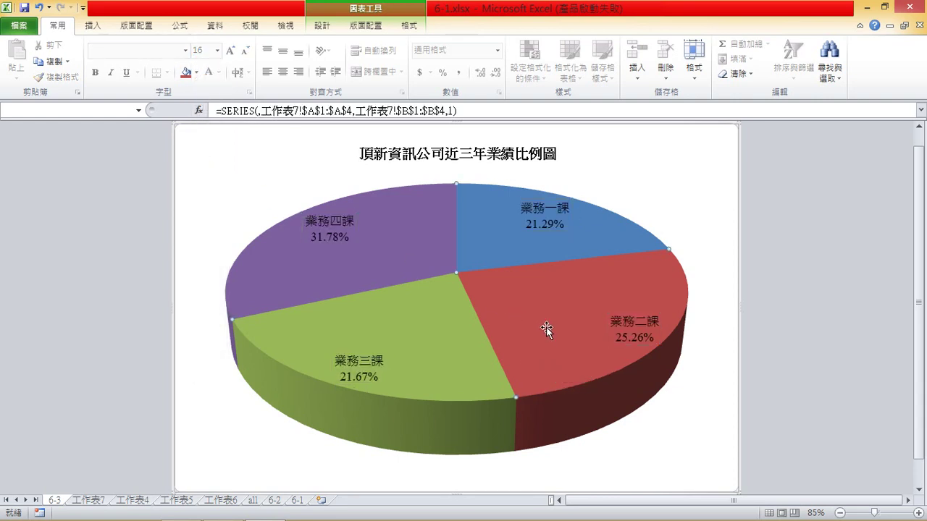
left_click(374, 272)
mouse_move(371, 257)
left_mouse_down()
mouse_move(384, 263)
mouse_move(372, 242)
mouse_move(385, 258)
left_mouse_up()
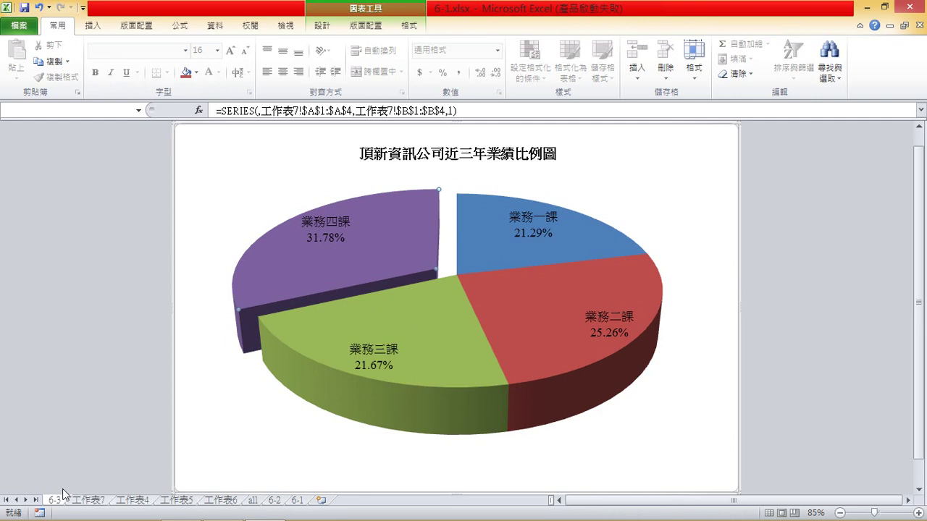
Create a pivot table on a new worksheet from the data in sheet all, range A1:E299.
left_click(253, 500)
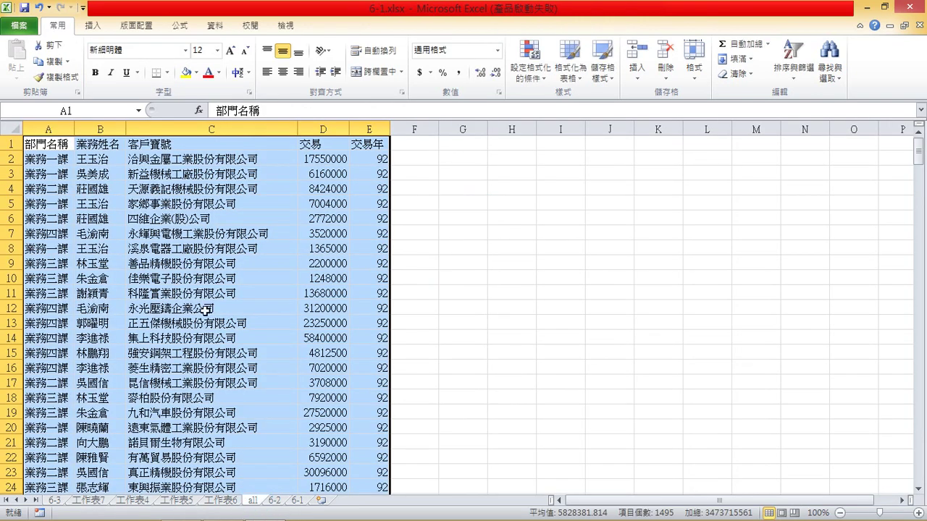
left_click(95, 26)
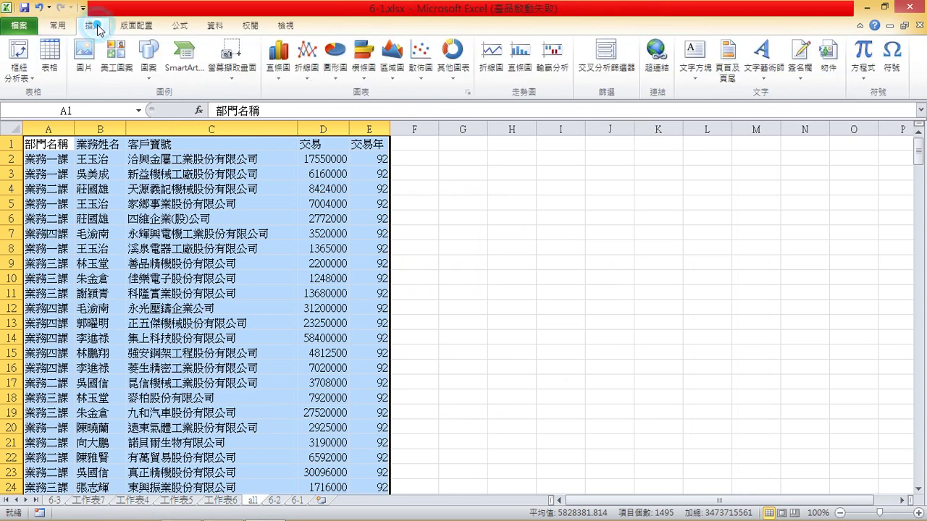
left_click(24, 62)
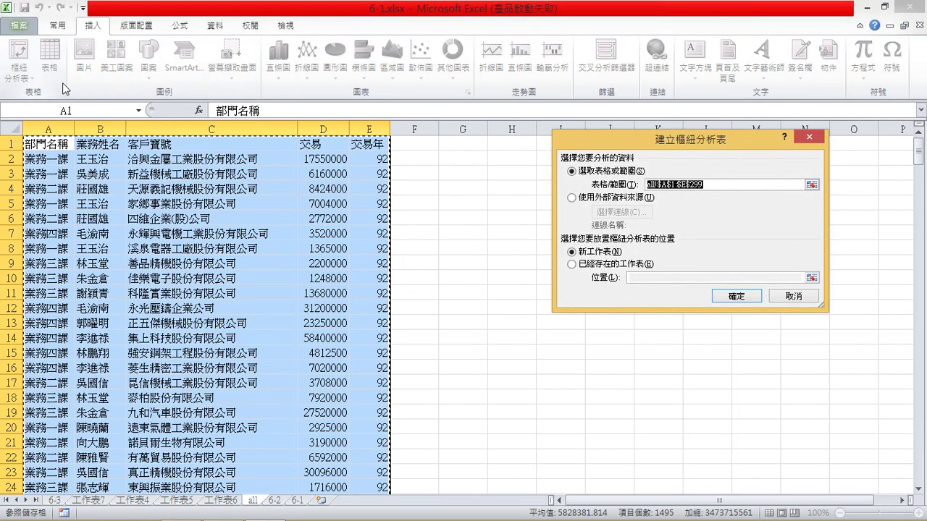
left_click(746, 301)
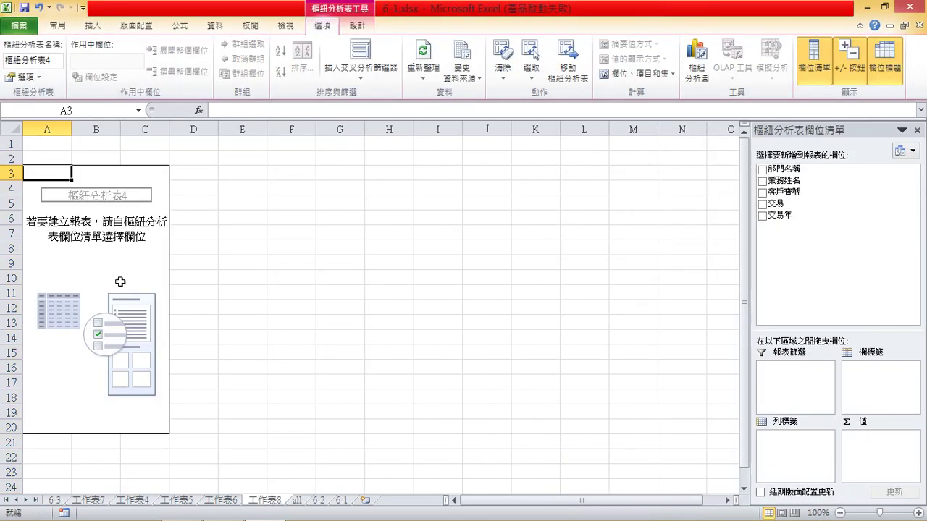
Enable the classic grid layout in the new pivot table's display options.
right_click(116, 265)
left_click(168, 333)
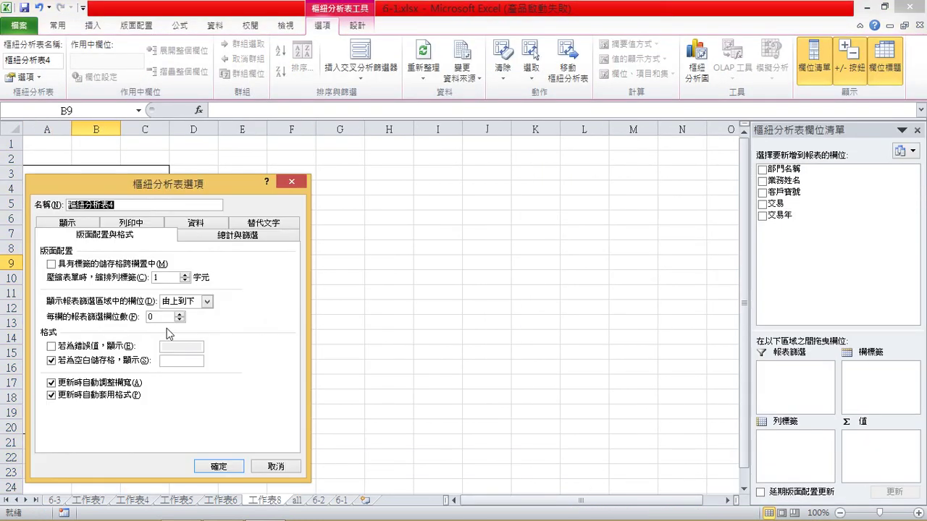
left_click(68, 222)
left_click(52, 330)
left_click(245, 467)
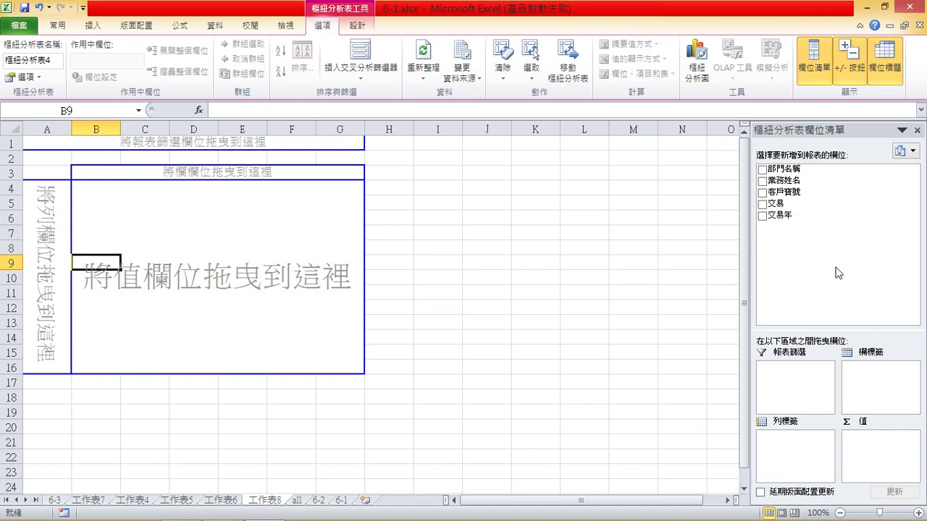
Lay out the pivot with 交易年 as rows, 部門名稱 as columns and the sum of 交易 as values.
left_click_drag(792, 211, 797, 438)
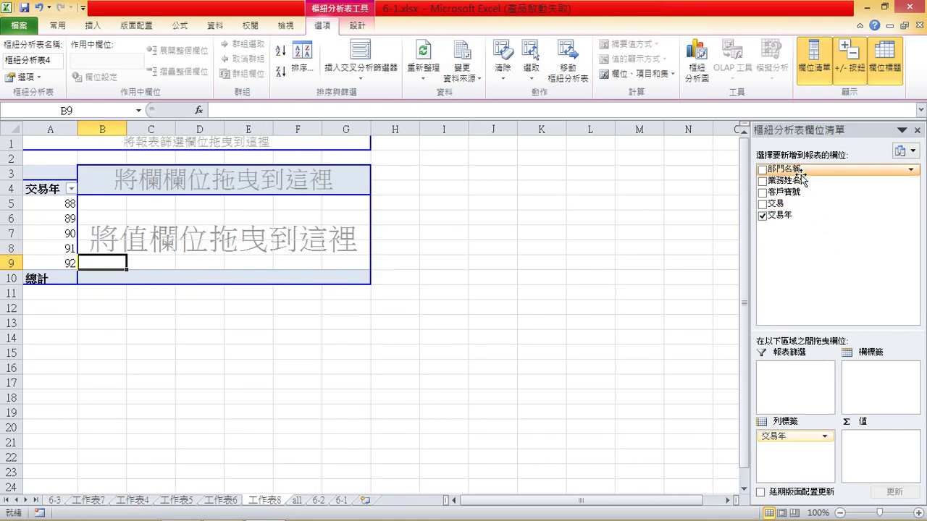
left_click_drag(796, 171, 880, 380)
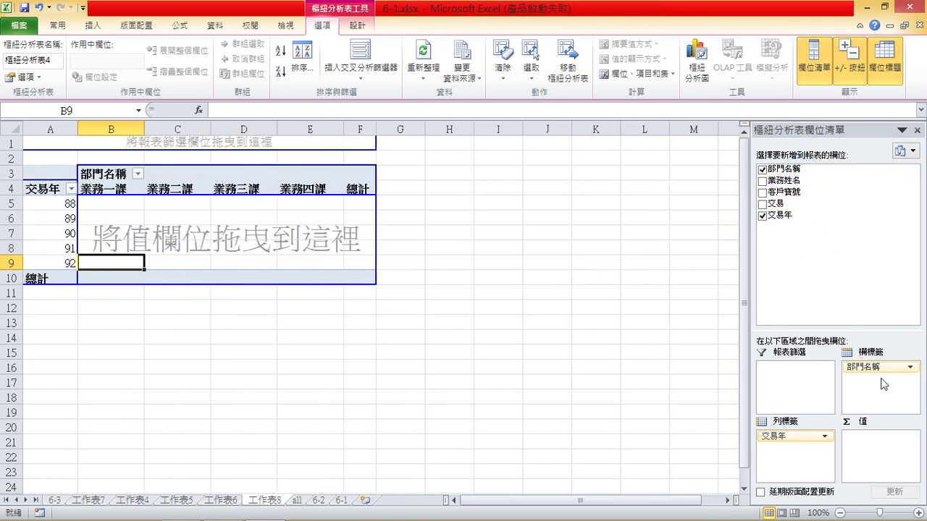
left_click_drag(795, 204, 862, 443)
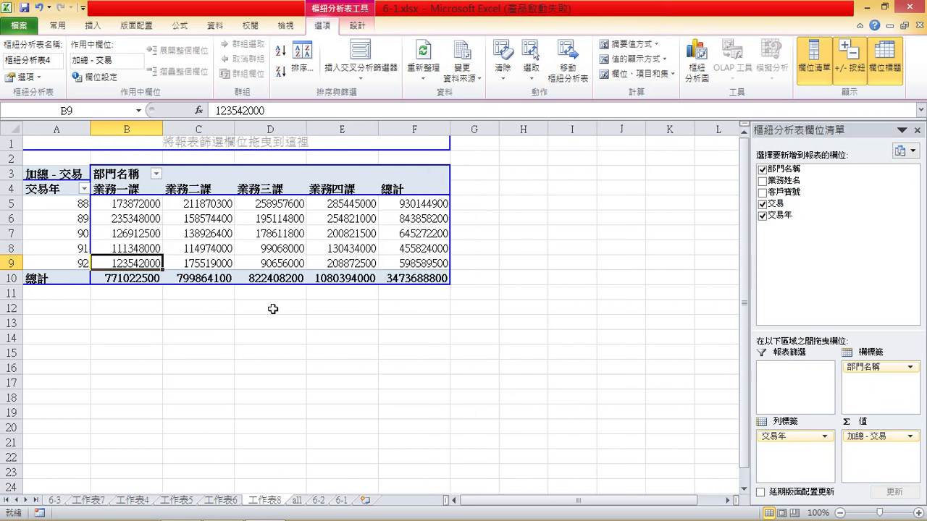
Filter 交易年 in the pivot to exclude years 91 and 92.
left_click(84, 190)
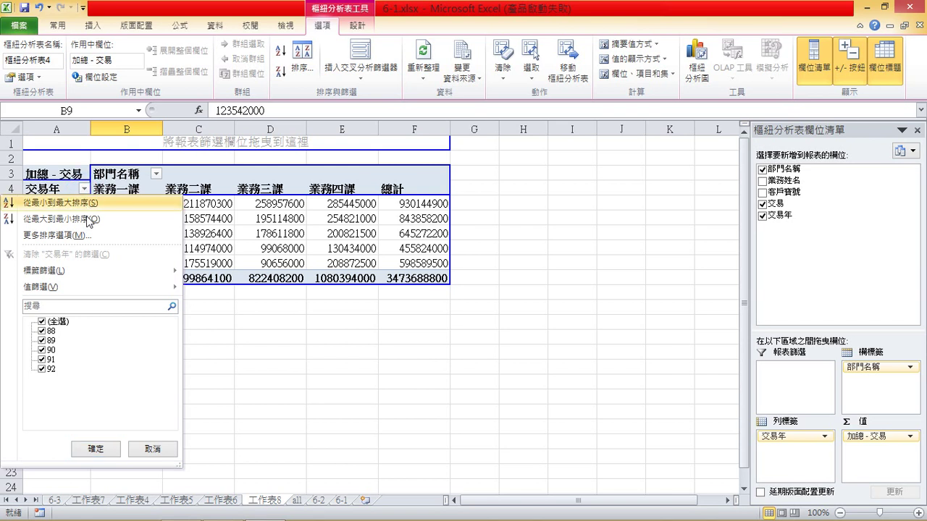
left_click(40, 359)
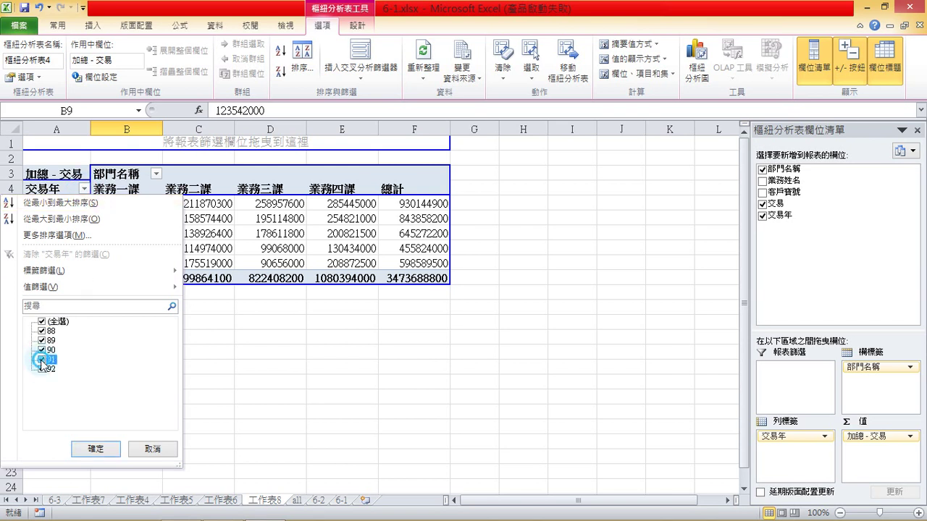
left_click(42, 369)
left_click(109, 450)
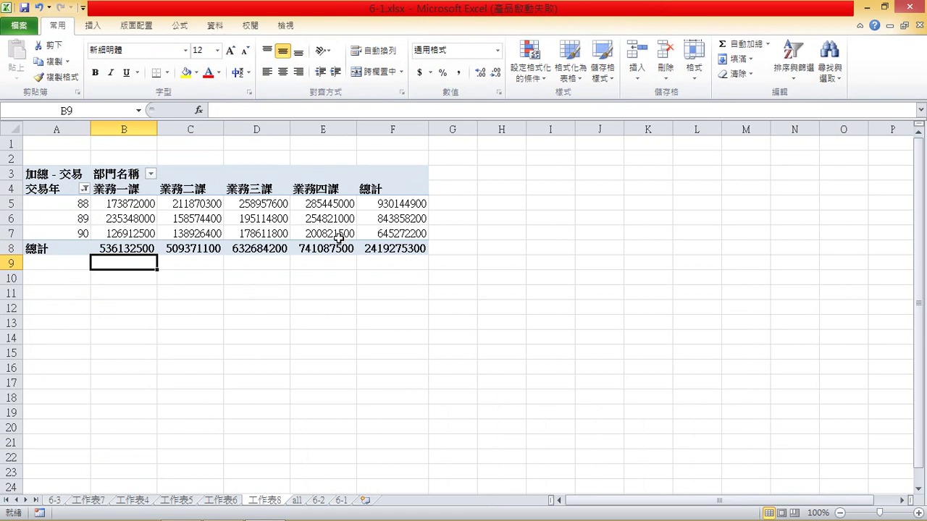
Copy the whole filtered pivot sheet and paste it as values at A1 of a new worksheet inserted before 6-3.
left_click(11, 128)
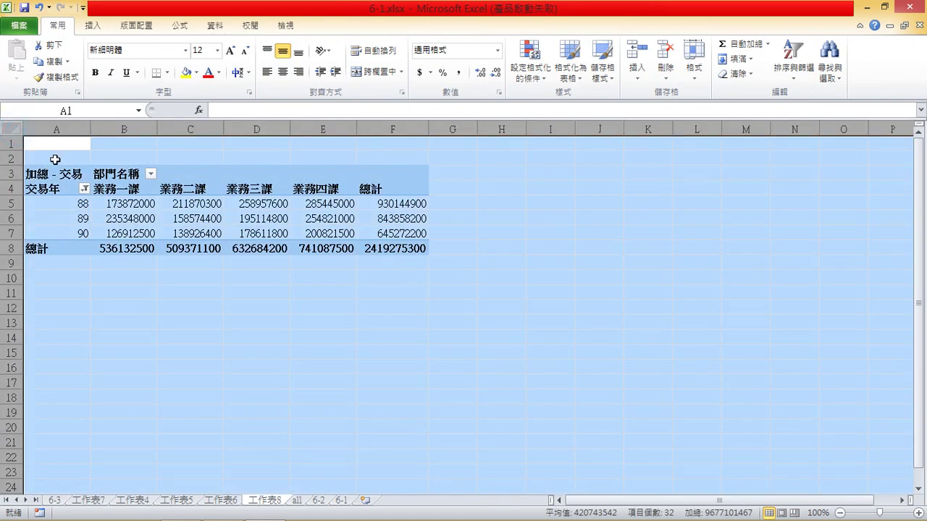
key("ctrl+c")
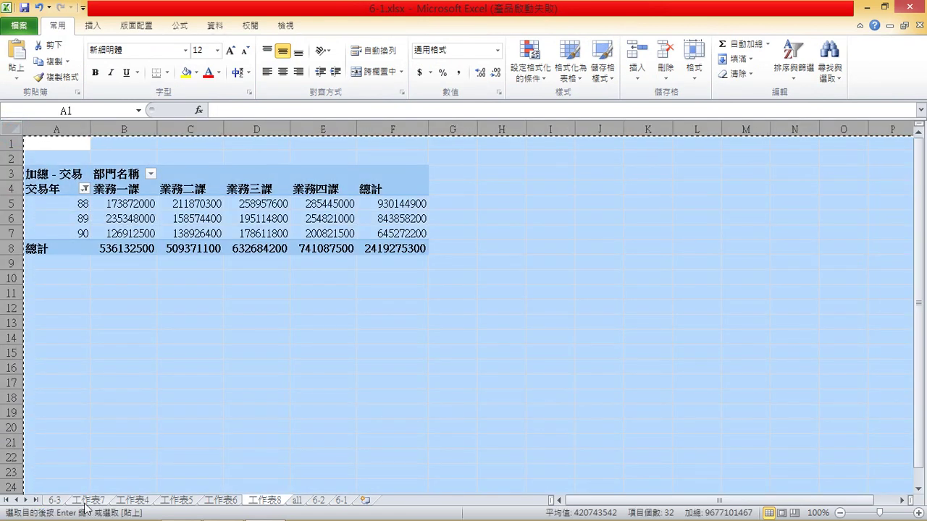
right_click(58, 500)
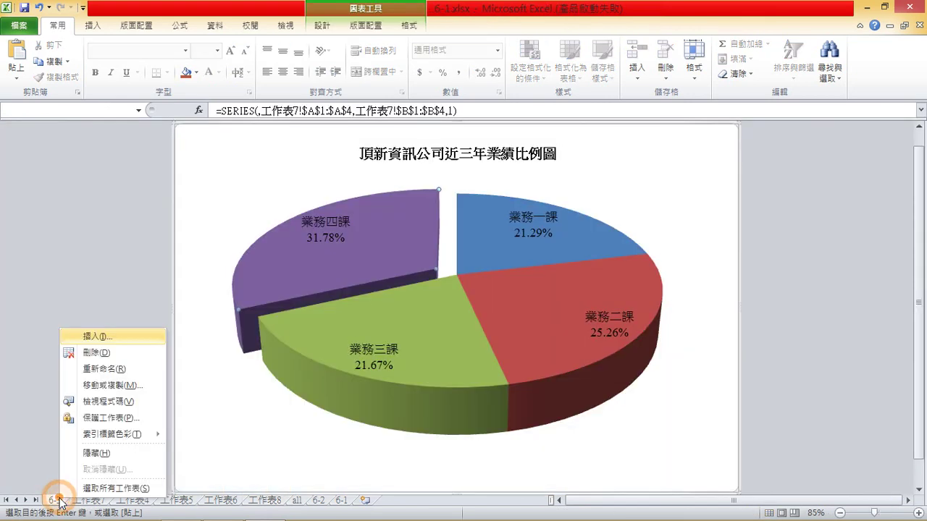
left_click(105, 337)
left_click(304, 439)
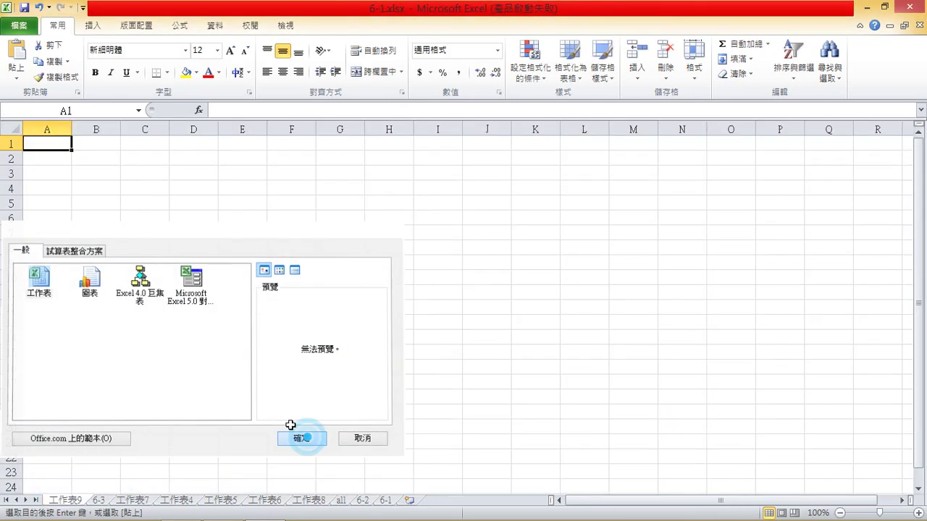
right_click(64, 152)
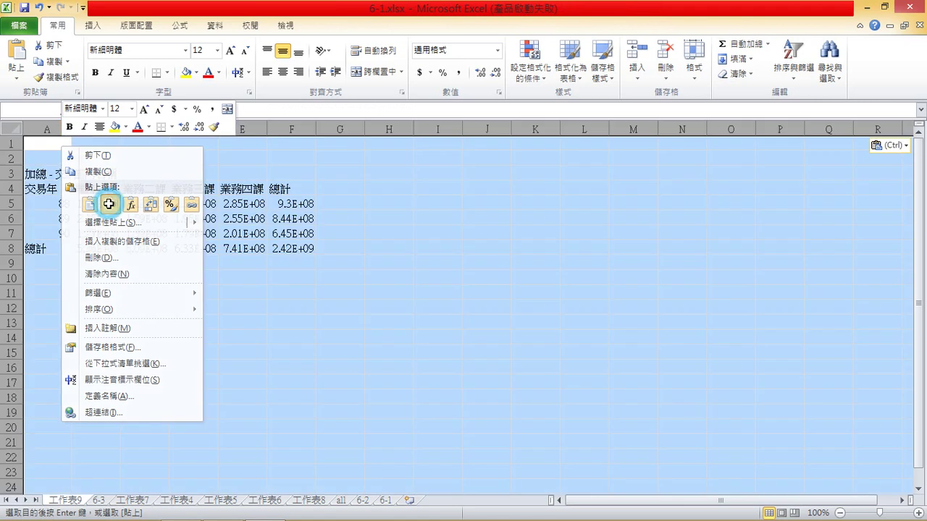
left_click(108, 206)
Delete rows 1 to 3 above the header row starting with 交易年.
left_click_drag(12, 173, 72, 149)
right_click(73, 149)
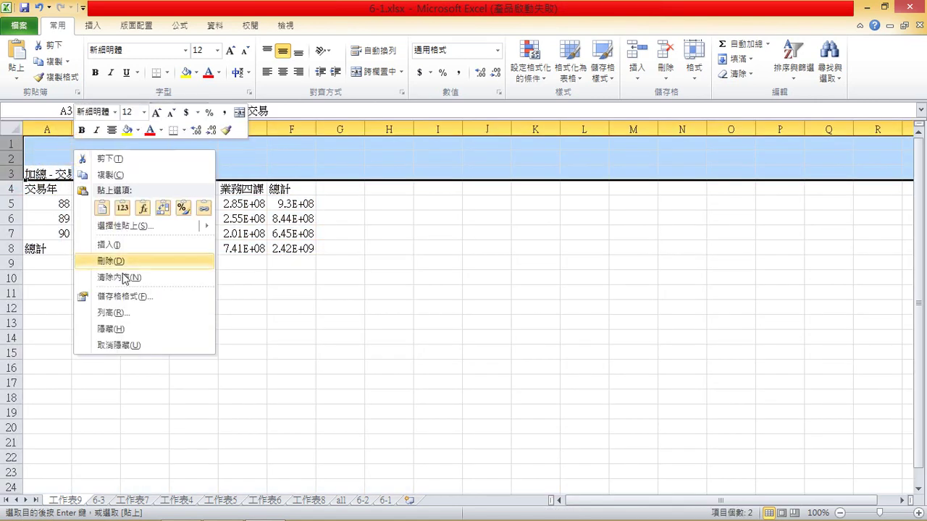
left_click(123, 261)
Autofit all column widths on the new sheet and center all its cells horizontally.
left_click(12, 129)
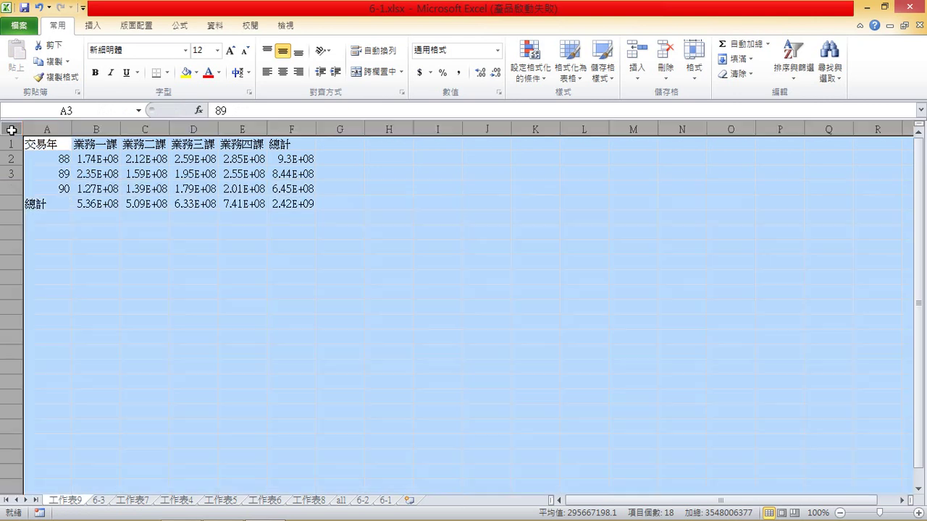
double_click(71, 129)
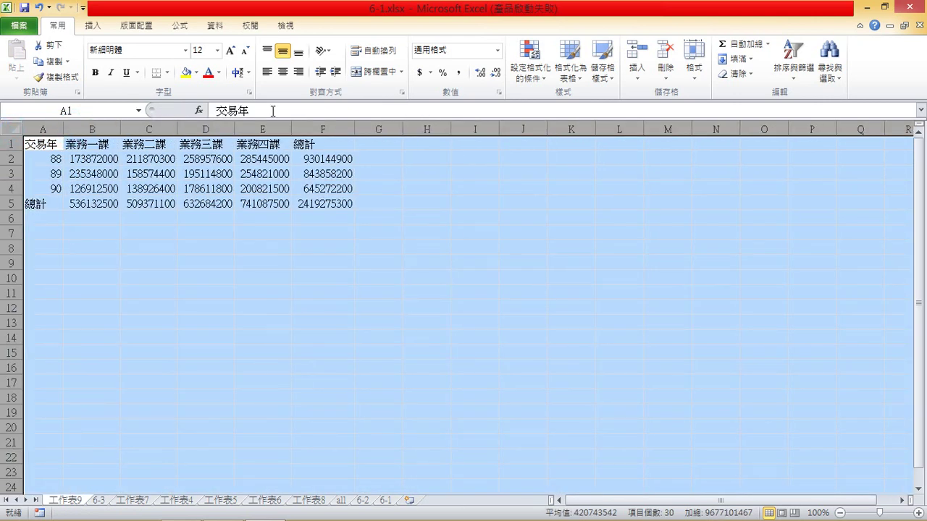
left_click(283, 73)
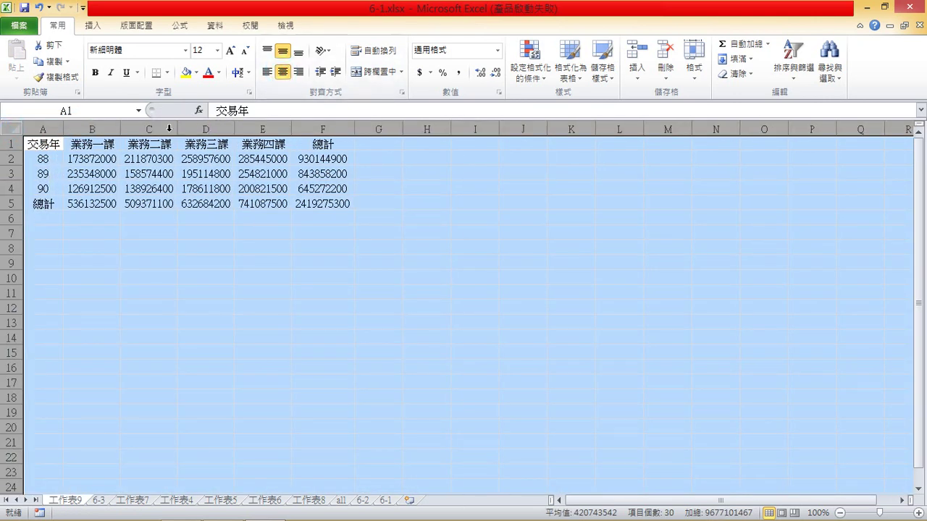
Format columns B to F as 數值 with a thousands separator and 0 decimal places.
left_click(109, 128)
left_click_drag(110, 128, 304, 135)
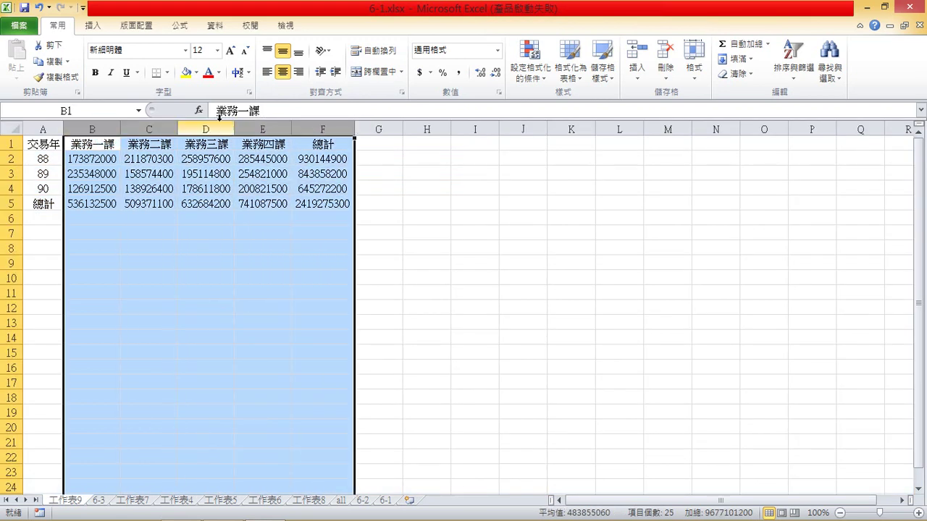
right_click(253, 176)
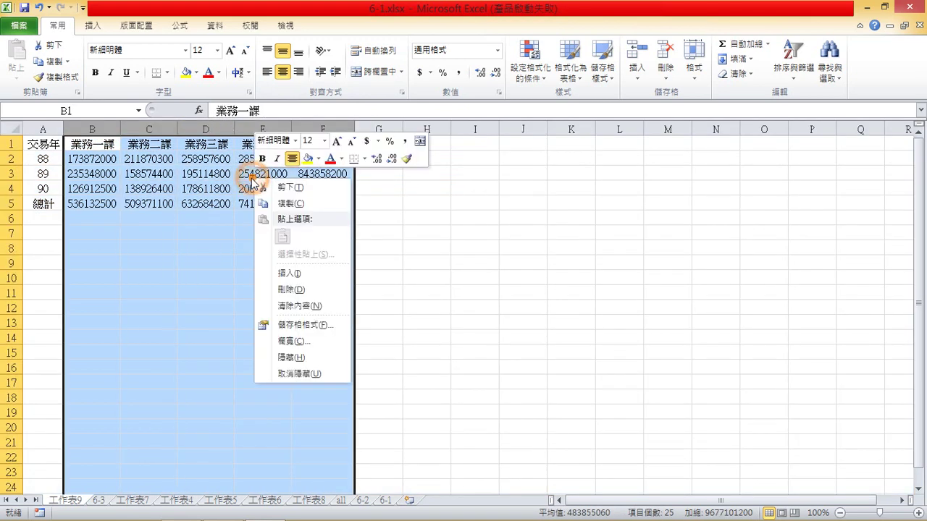
left_click(300, 325)
left_click(157, 234)
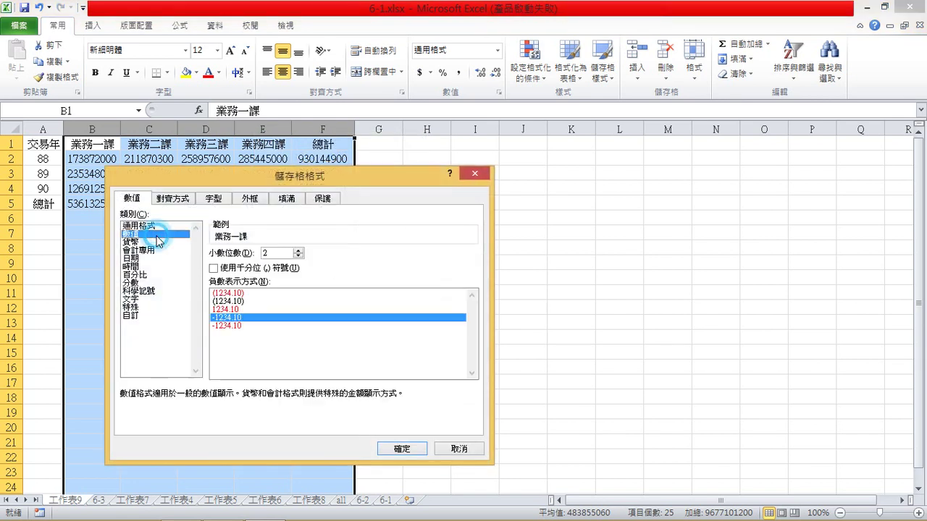
left_click(215, 269)
left_click(297, 257)
left_click(298, 256)
left_click(404, 449)
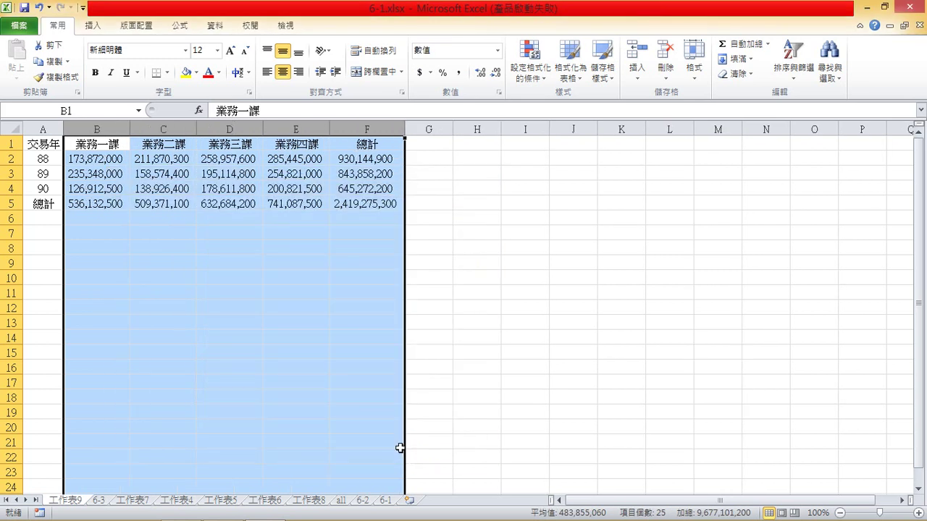
Autofit all column widths to the reformatted figures and rename the new department-by-year sheet as 6-4.
left_click(265, 246)
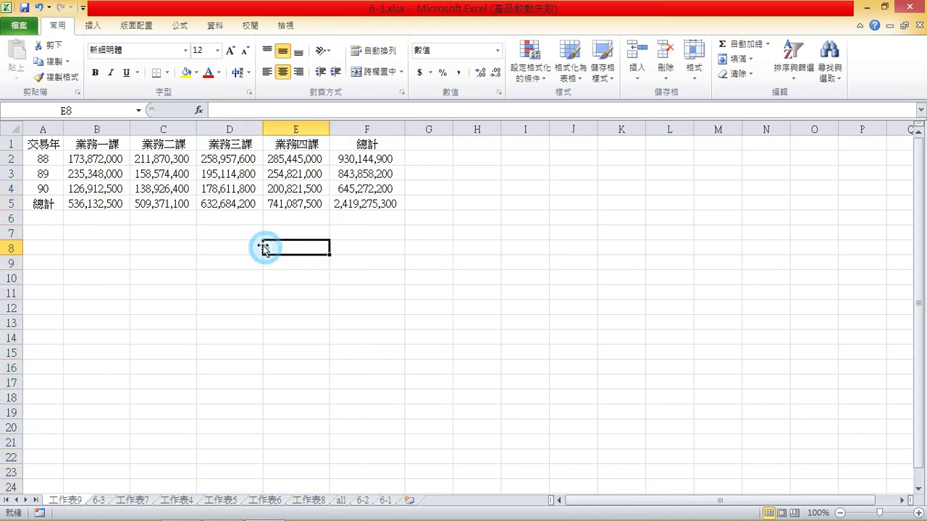
left_click(12, 129)
left_click(66, 130)
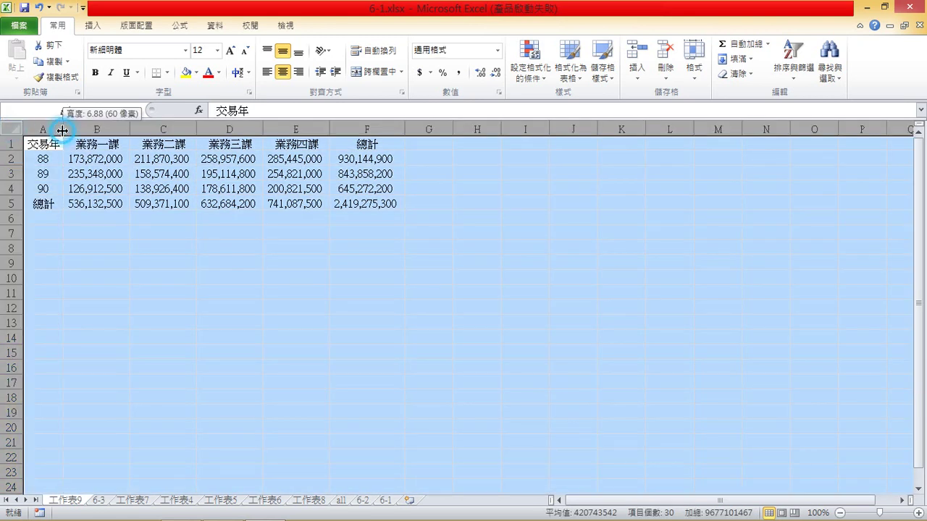
left_click(177, 248)
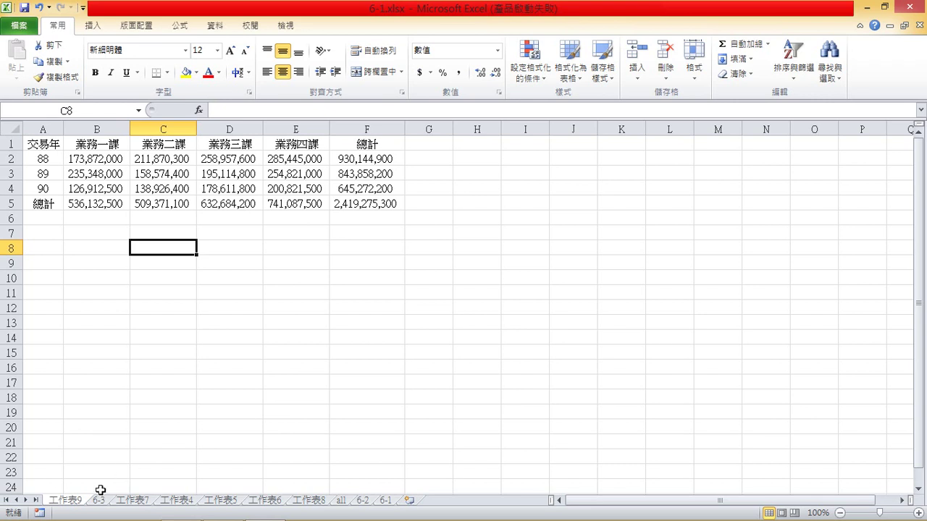
double_click(80, 499)
type("6-4")
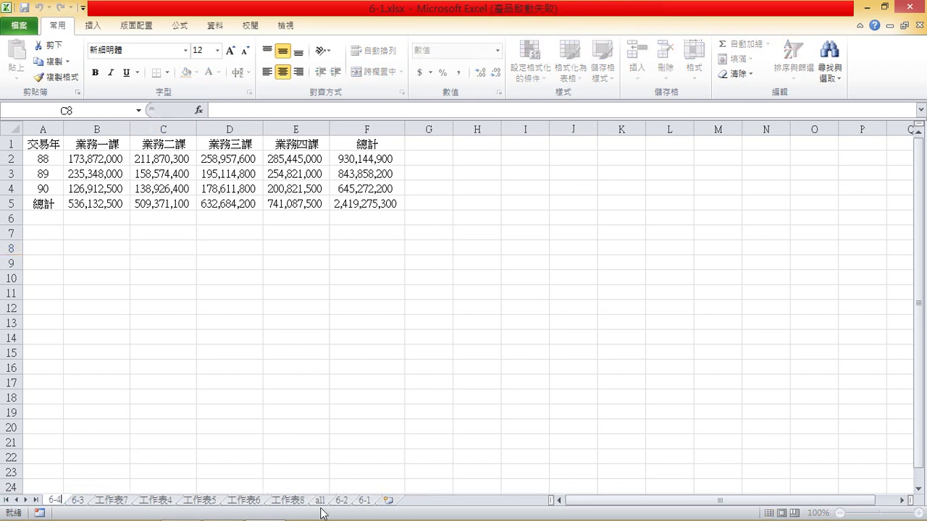
Switch to the all sheet and minimize both the Excel and Access windows to reach the desktop.
left_click(310, 501)
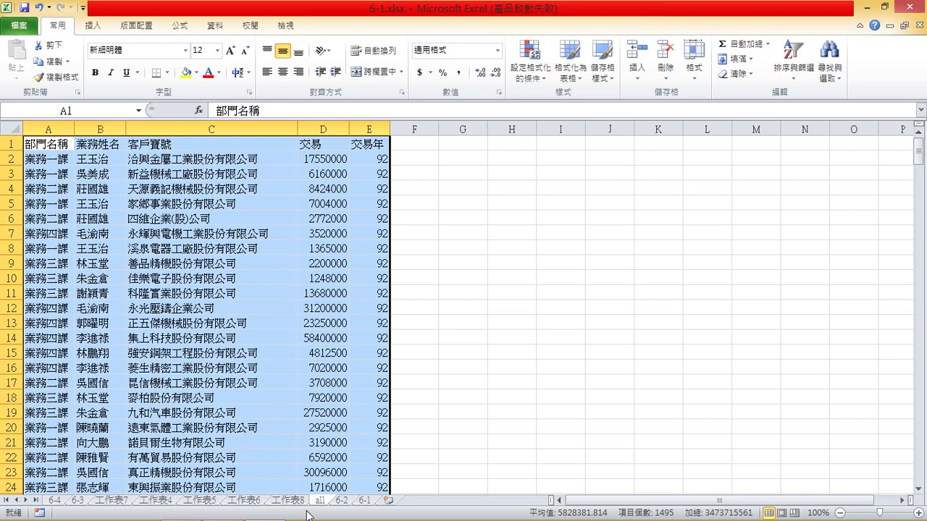
left_click(868, 9)
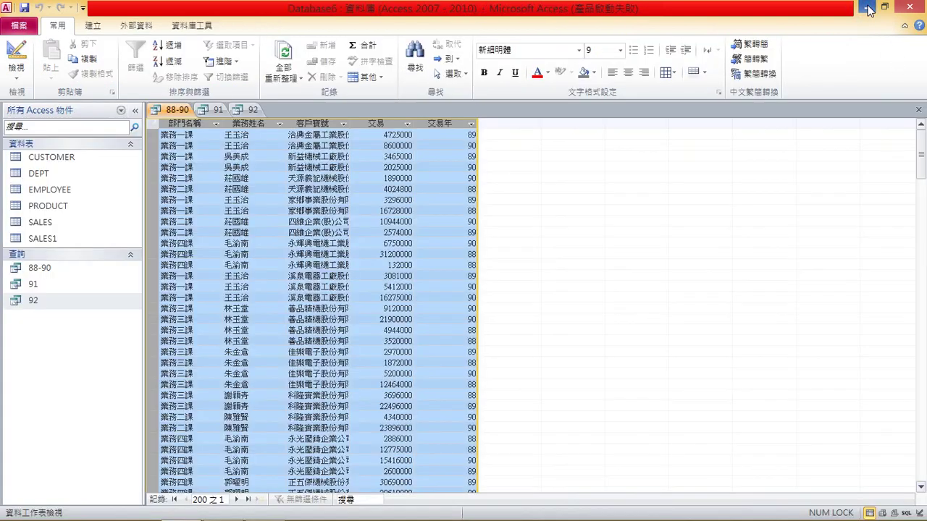
left_click(868, 9)
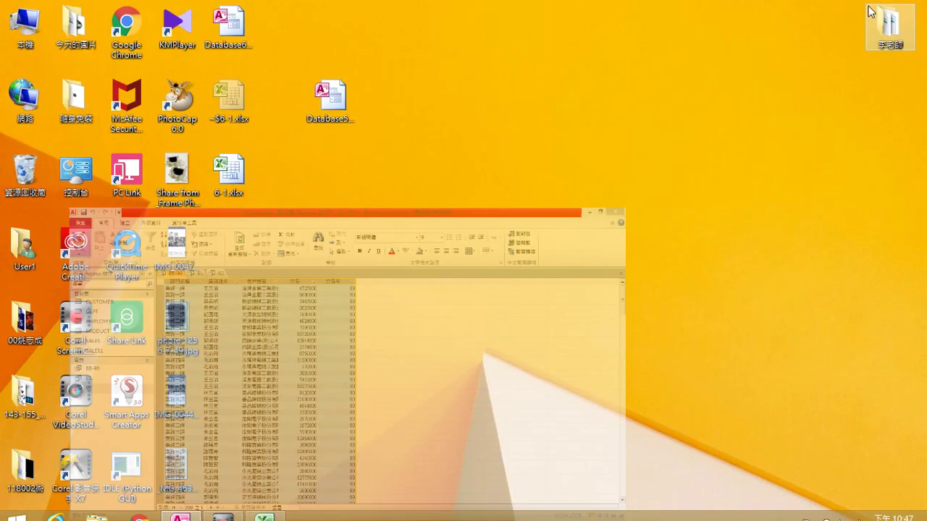